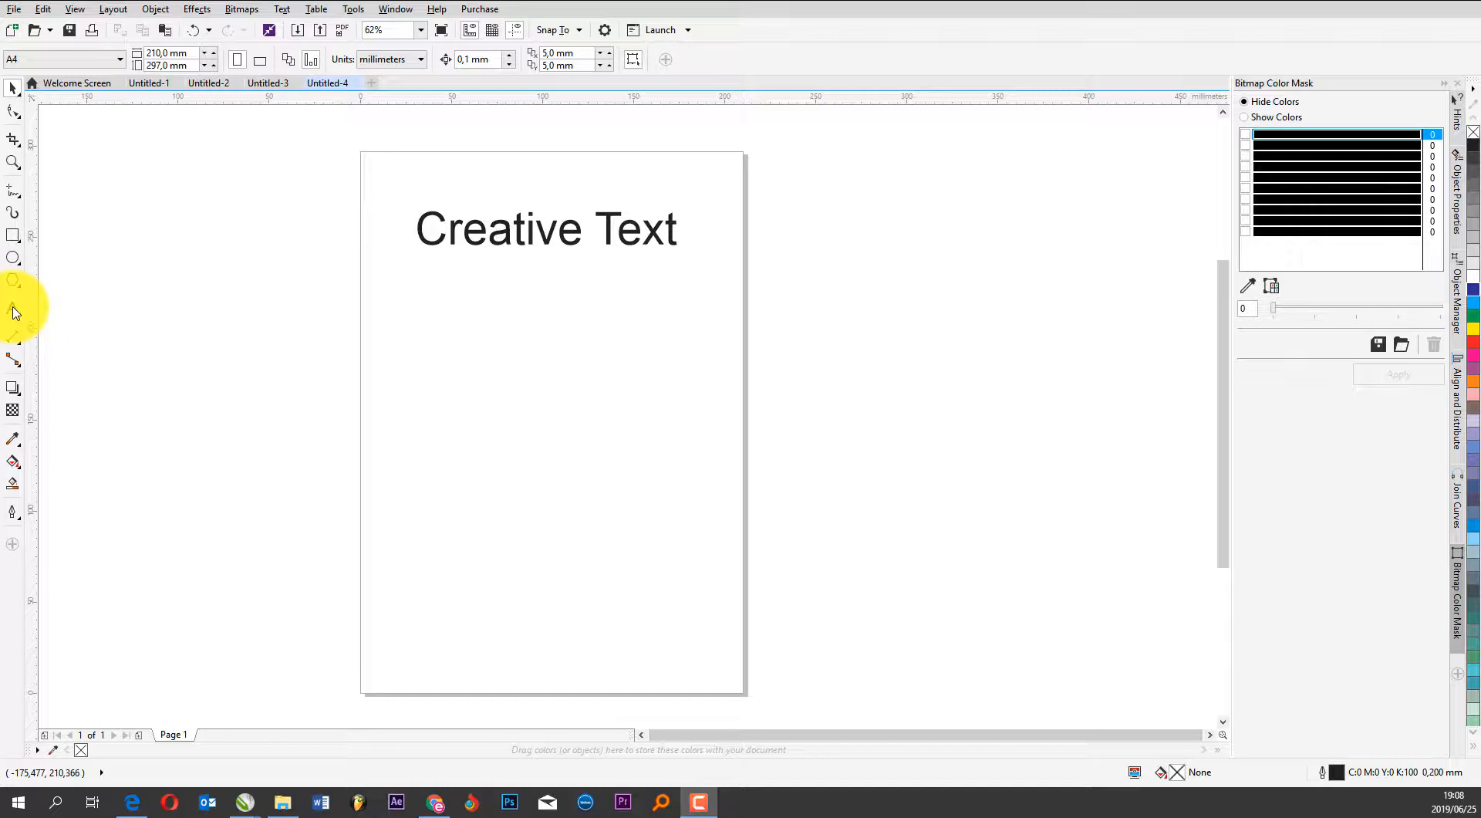
Add the artistic text "Huge" on the page below "Creative Text"
{"action": "left_click", "coordinate": [13, 310]}
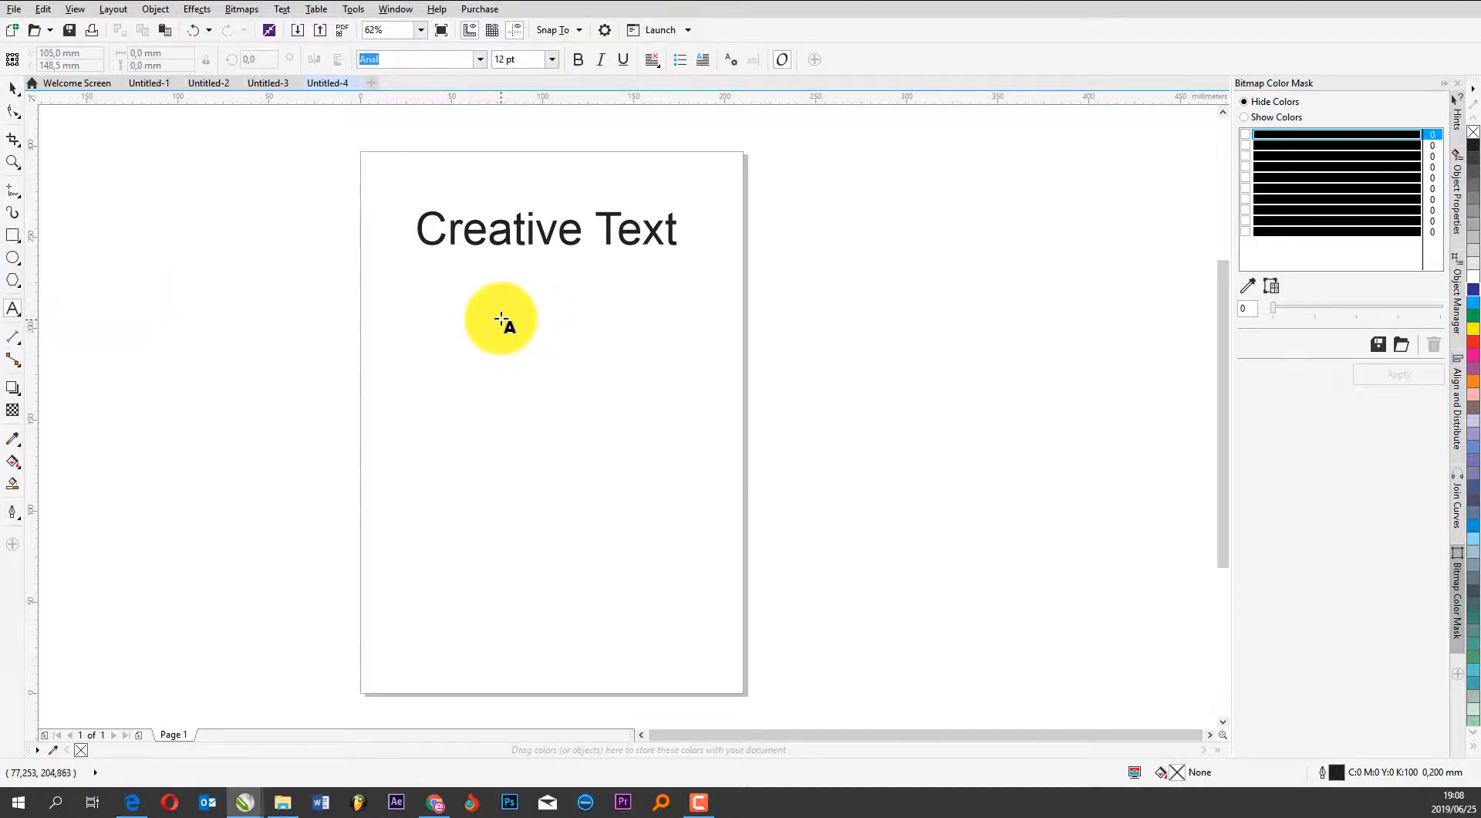
{"action": "left_click", "coordinate": [501, 316]}
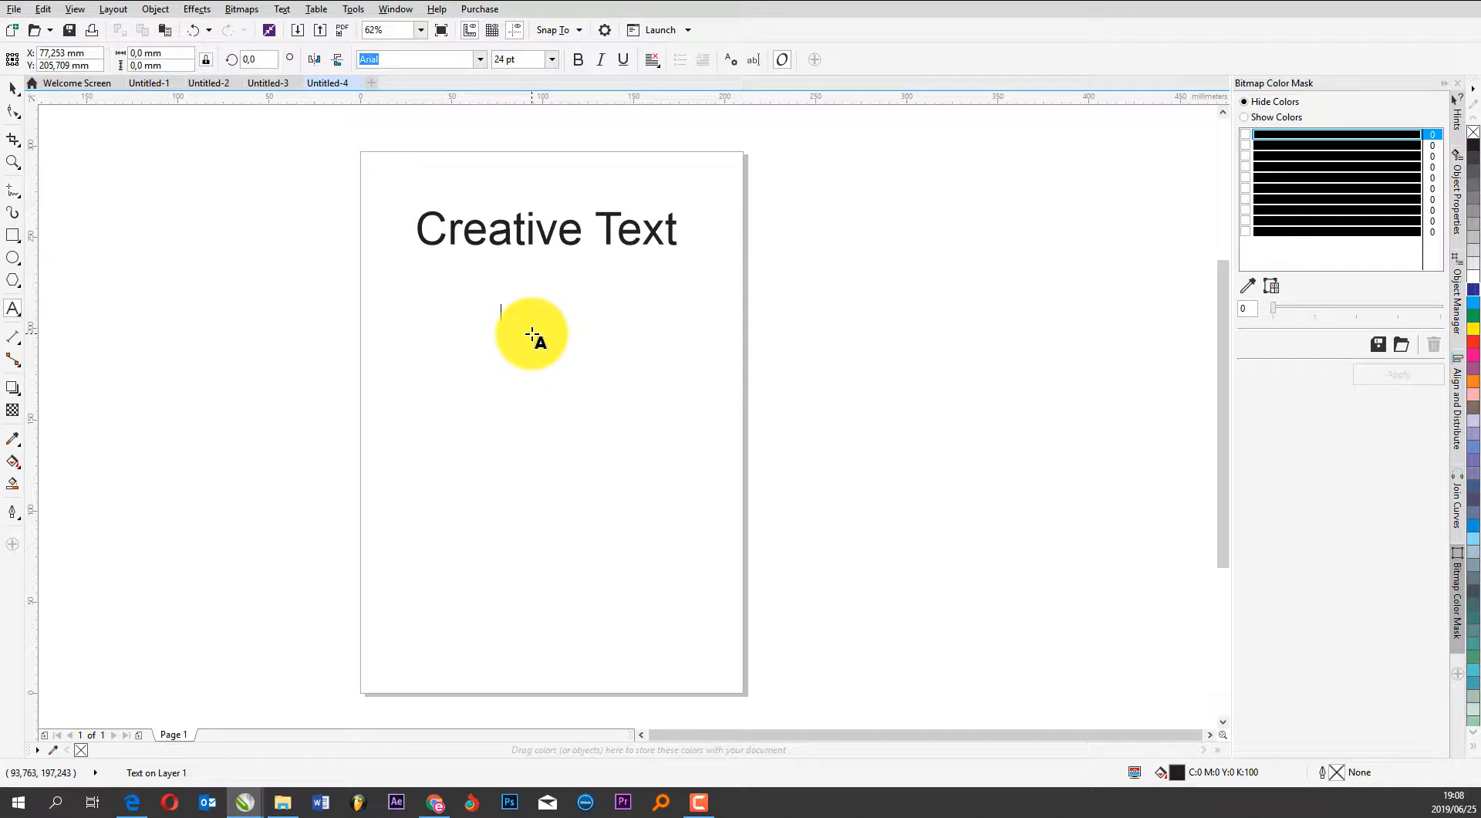
{"action": "type", "text": "Huge"}
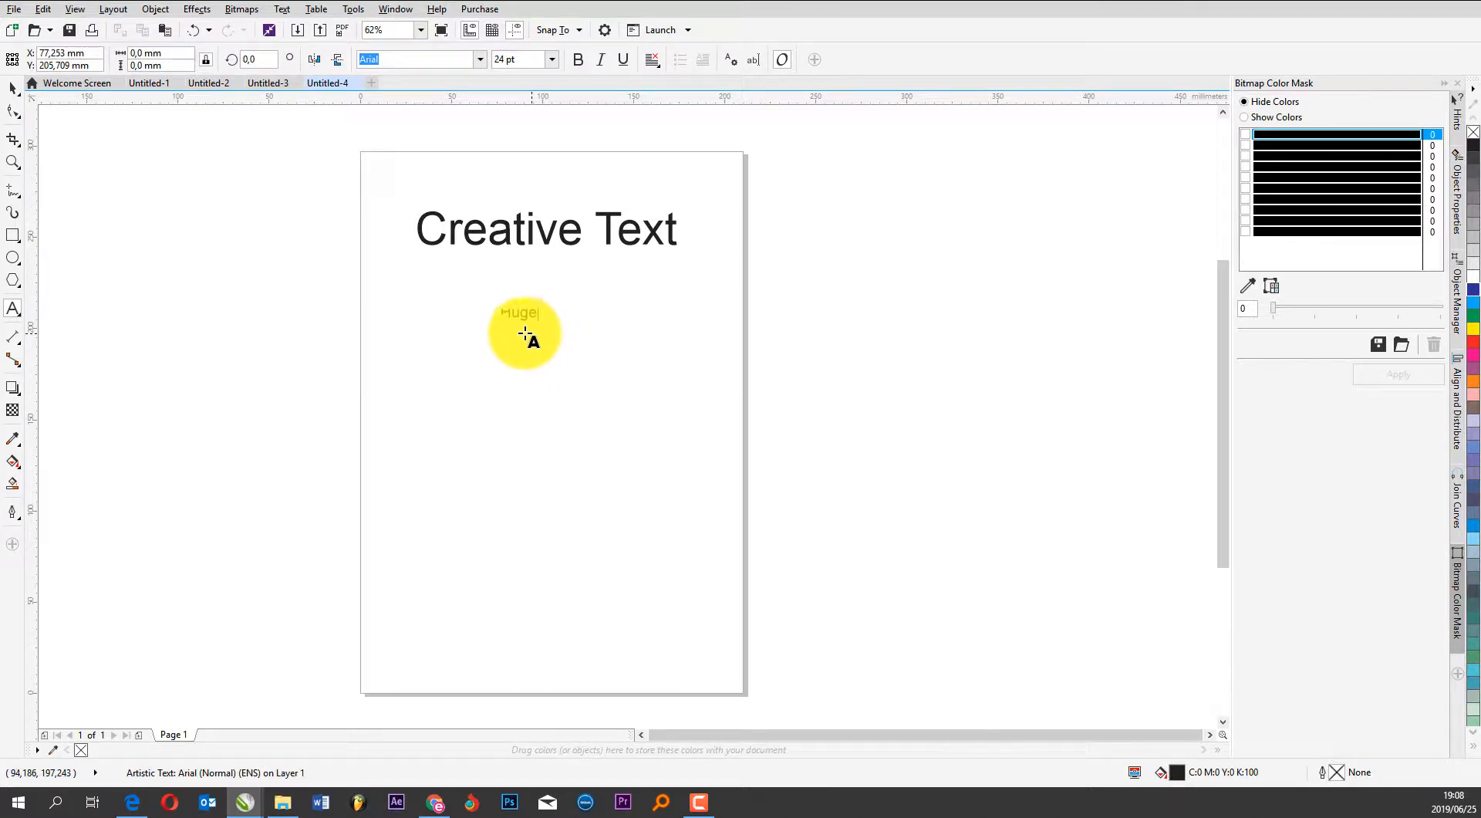
{"action": "left_click", "coordinate": [13, 89]}
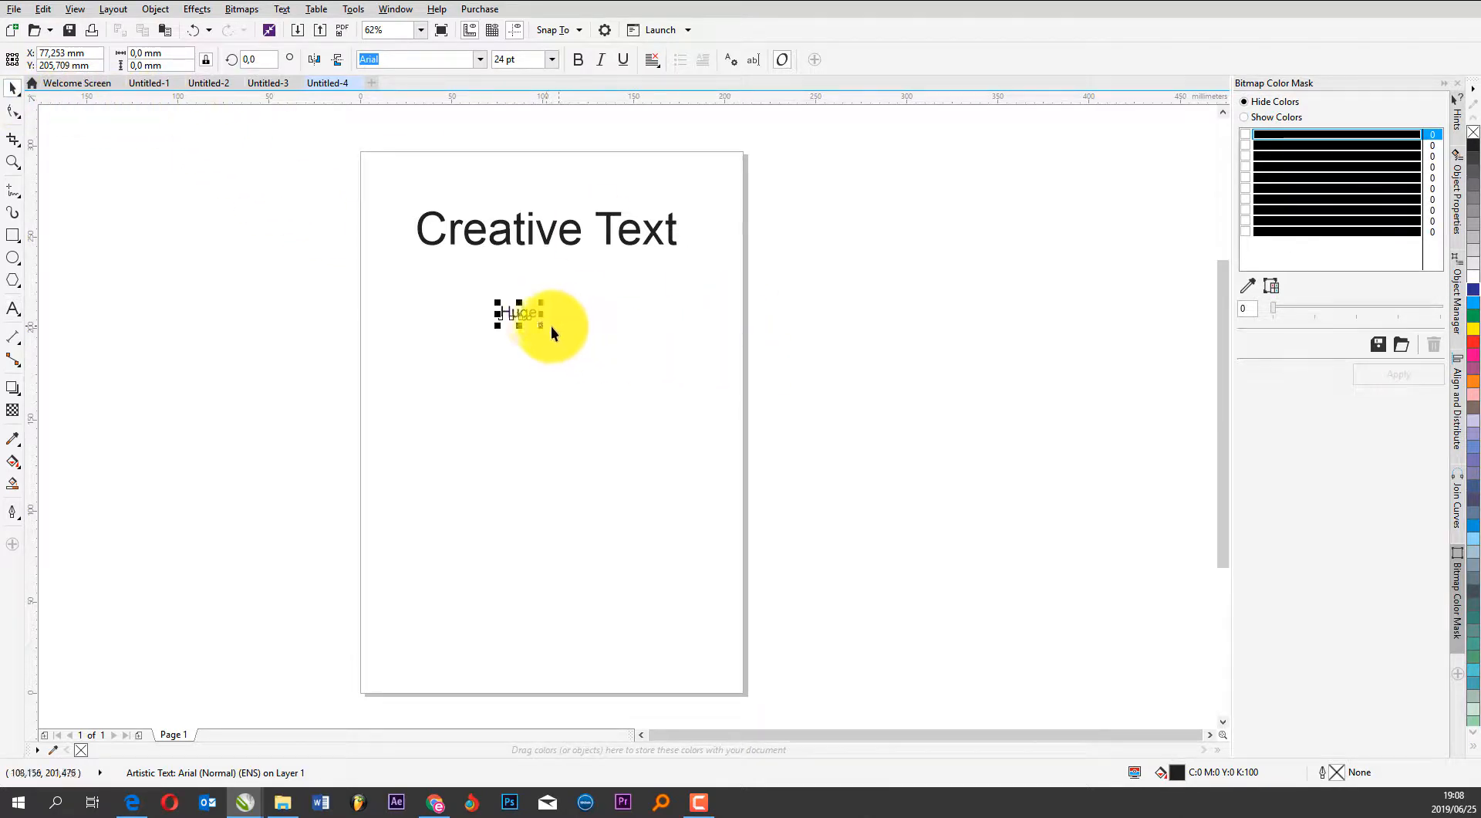
Enlarge "Huge" proportionally to about 153 mm wide and position it on the page under "Creative Text"
{"action": "left_click_drag", "start_coordinate": [541, 330], "coordinate": [787, 486]}
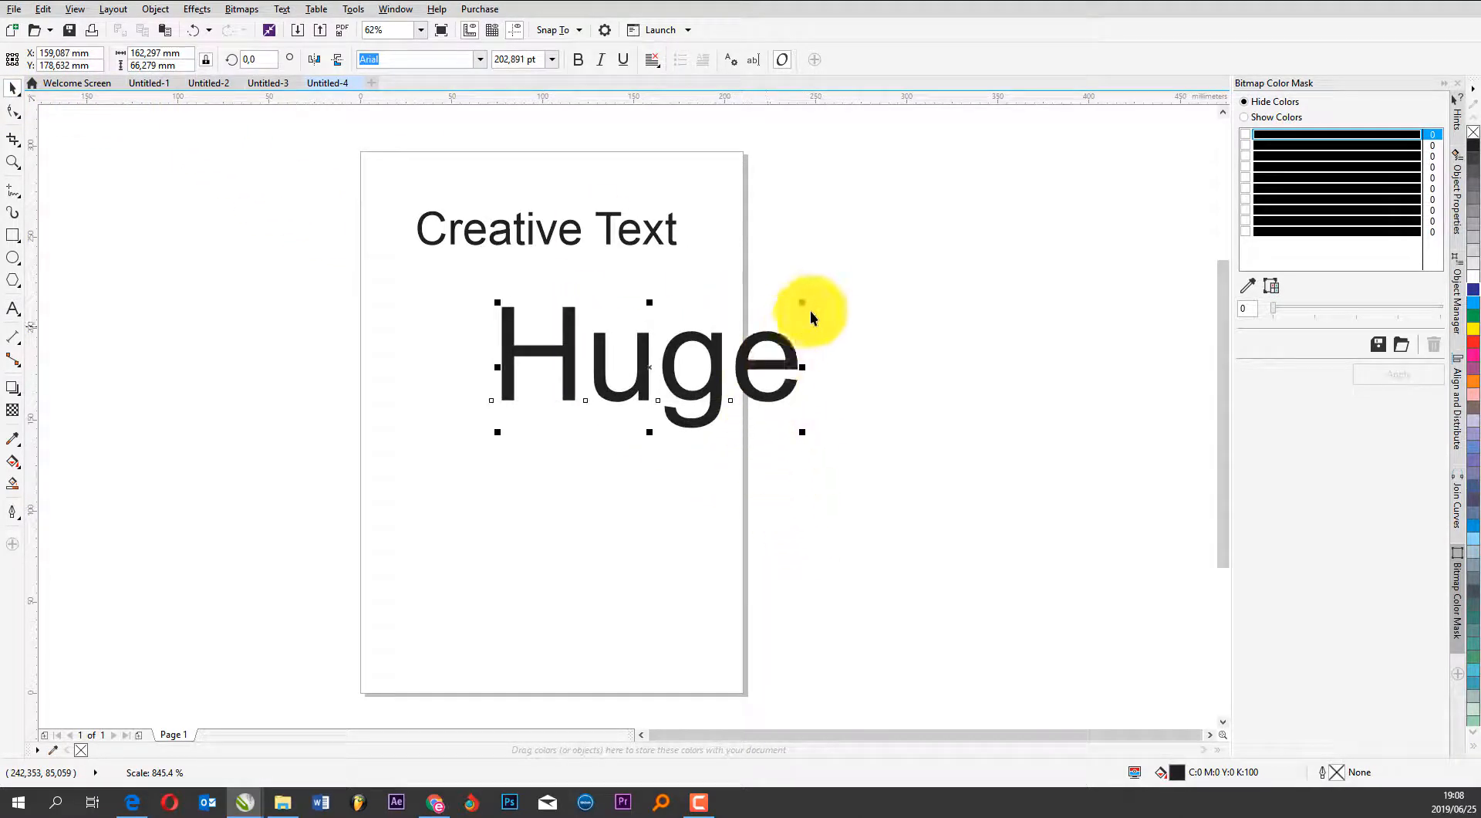
{"action": "left_click_drag", "start_coordinate": [780, 344], "coordinate": [692, 345]}
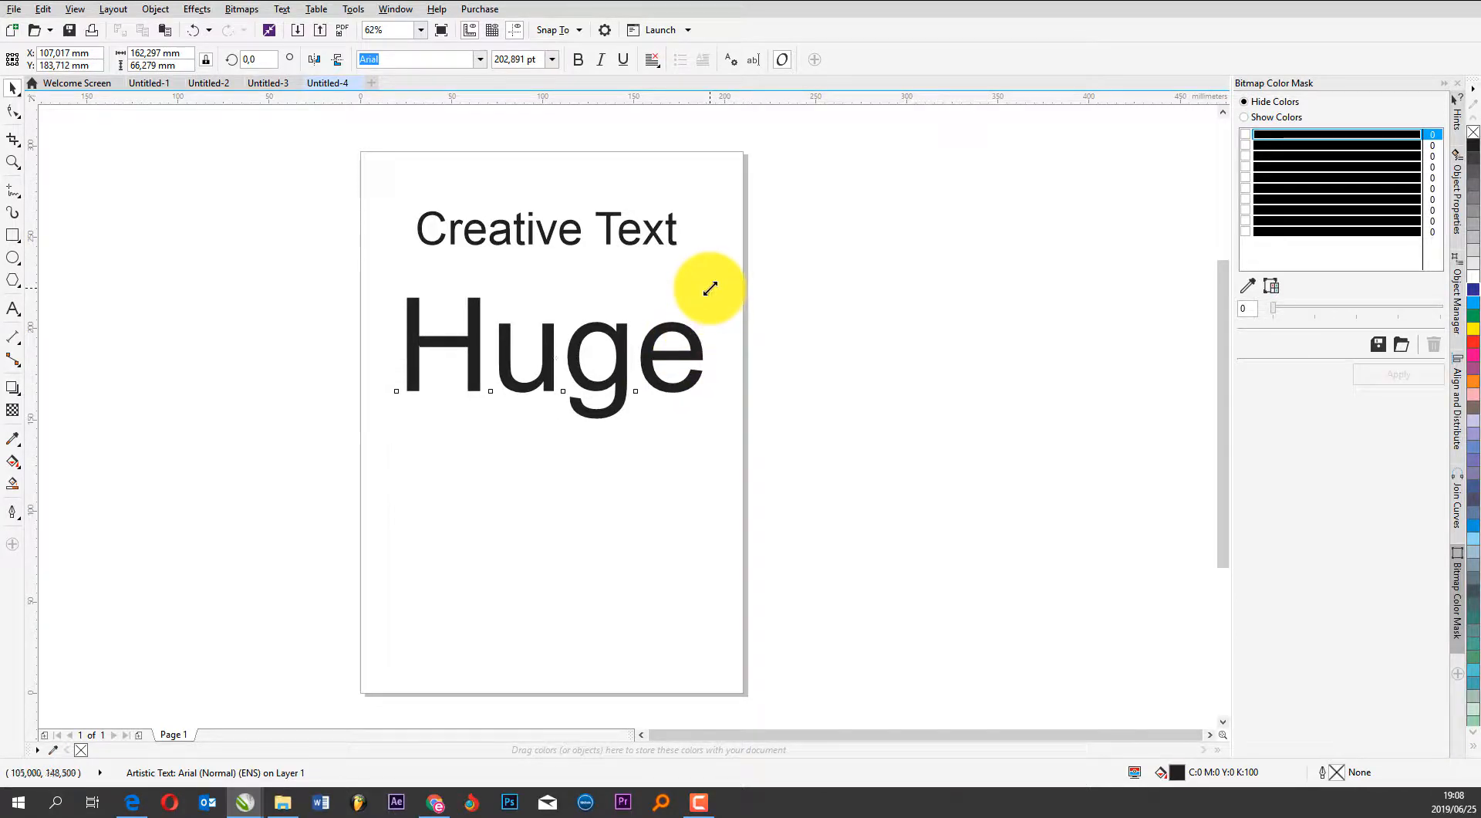
{"action": "mouse_move", "coordinate": [710, 288]}
{"action": "left_mouse_down"}
{"action": "mouse_move", "coordinate": [634, 324]}
{"action": "mouse_move", "coordinate": [693, 290]}
{"action": "left_mouse_up"}
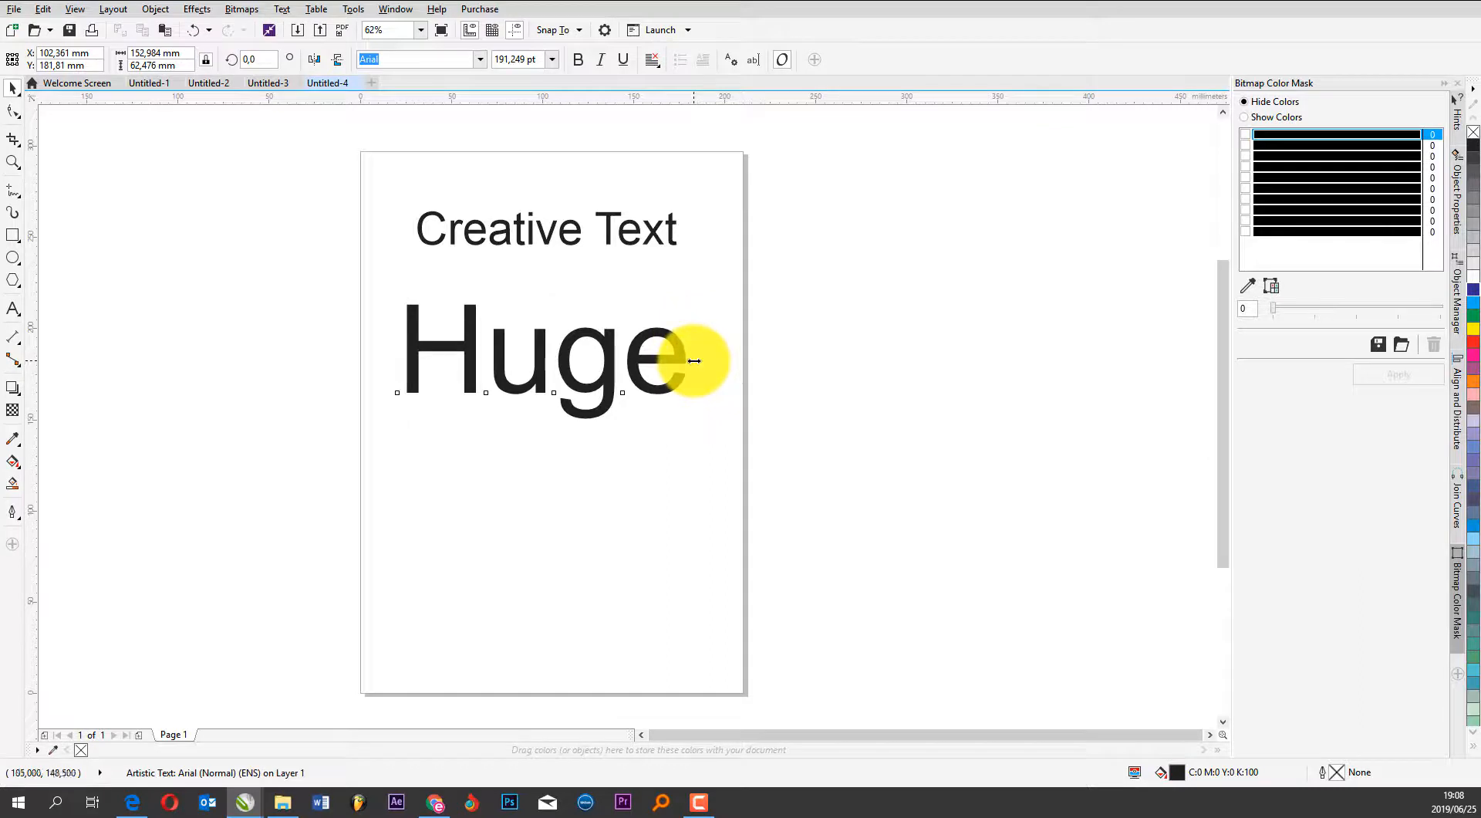
Try squeezing "Huge" horizontally to about 106 mm wide without changing its height, and undo the distortion
{"action": "left_click_drag", "start_coordinate": [695, 361], "coordinate": [618, 355]}
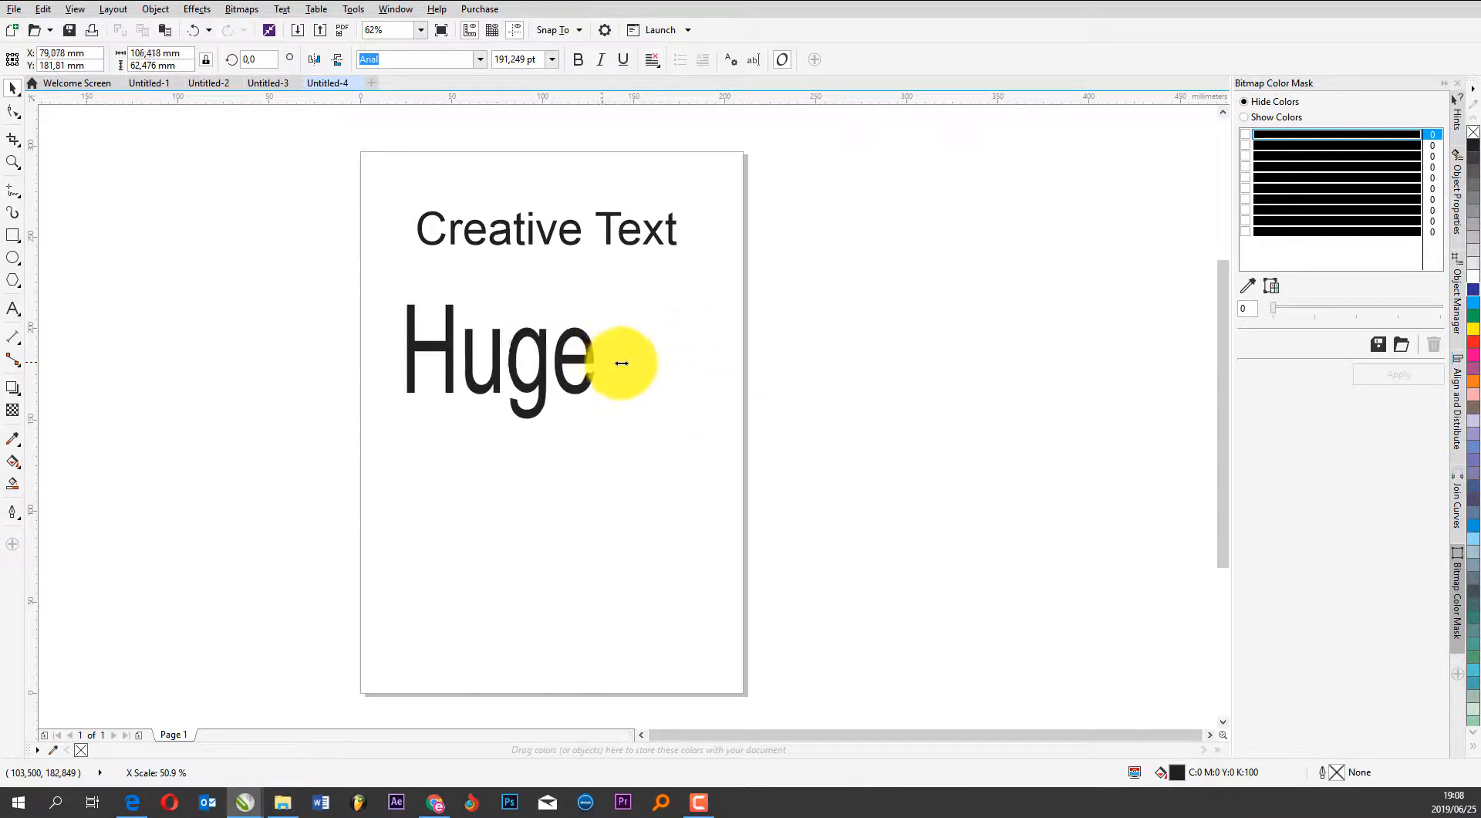
{"action": "key", "text": "ctrl+z"}
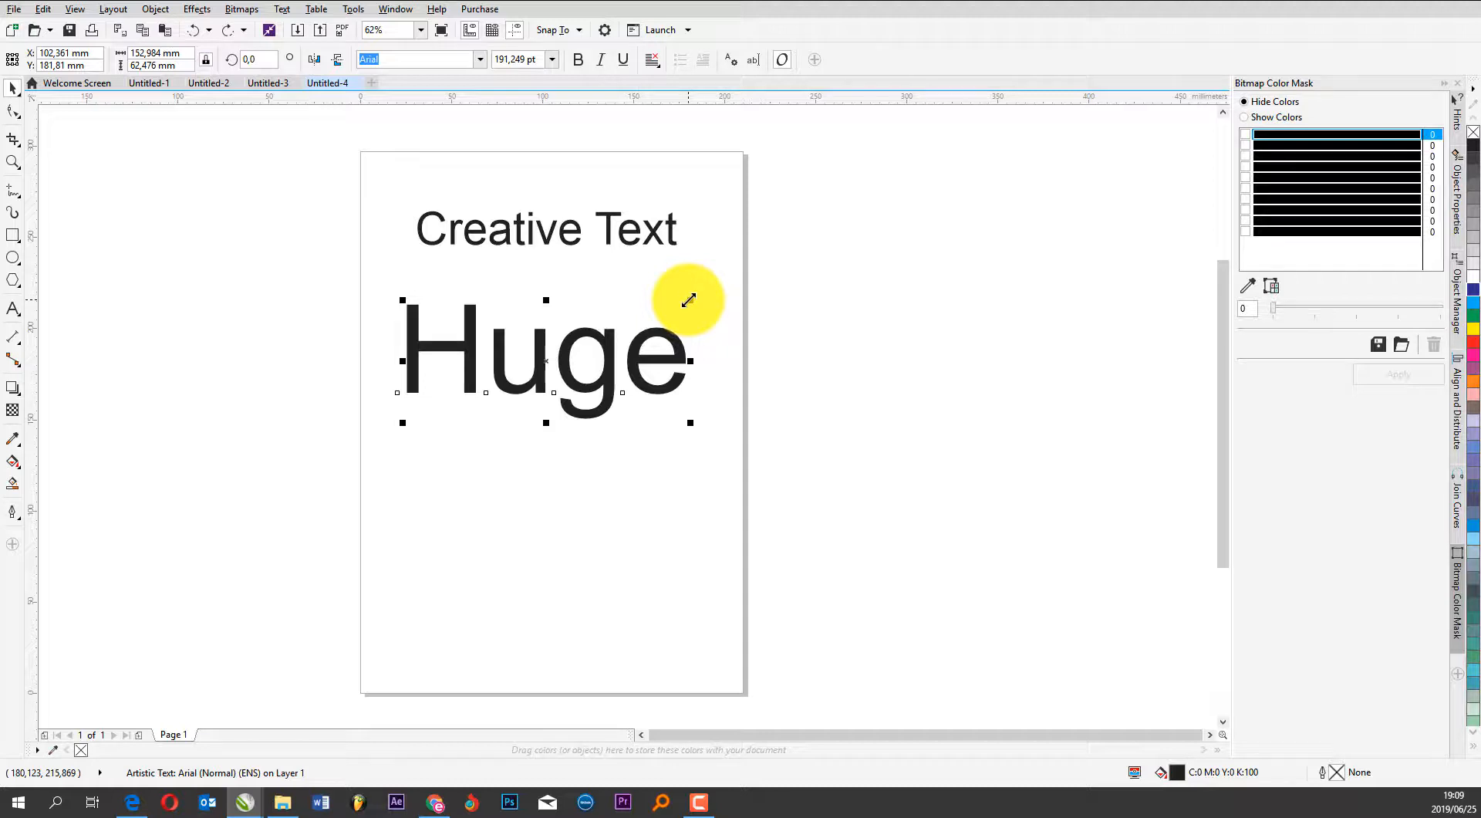
Scale "Huge" proportionally to about 140 mm wide and move it directly beneath the "Creative Text" line
{"action": "mouse_move", "coordinate": [688, 300]}
{"action": "left_mouse_down"}
{"action": "mouse_move", "coordinate": [565, 348]}
{"action": "mouse_move", "coordinate": [691, 304]}
{"action": "left_mouse_up"}
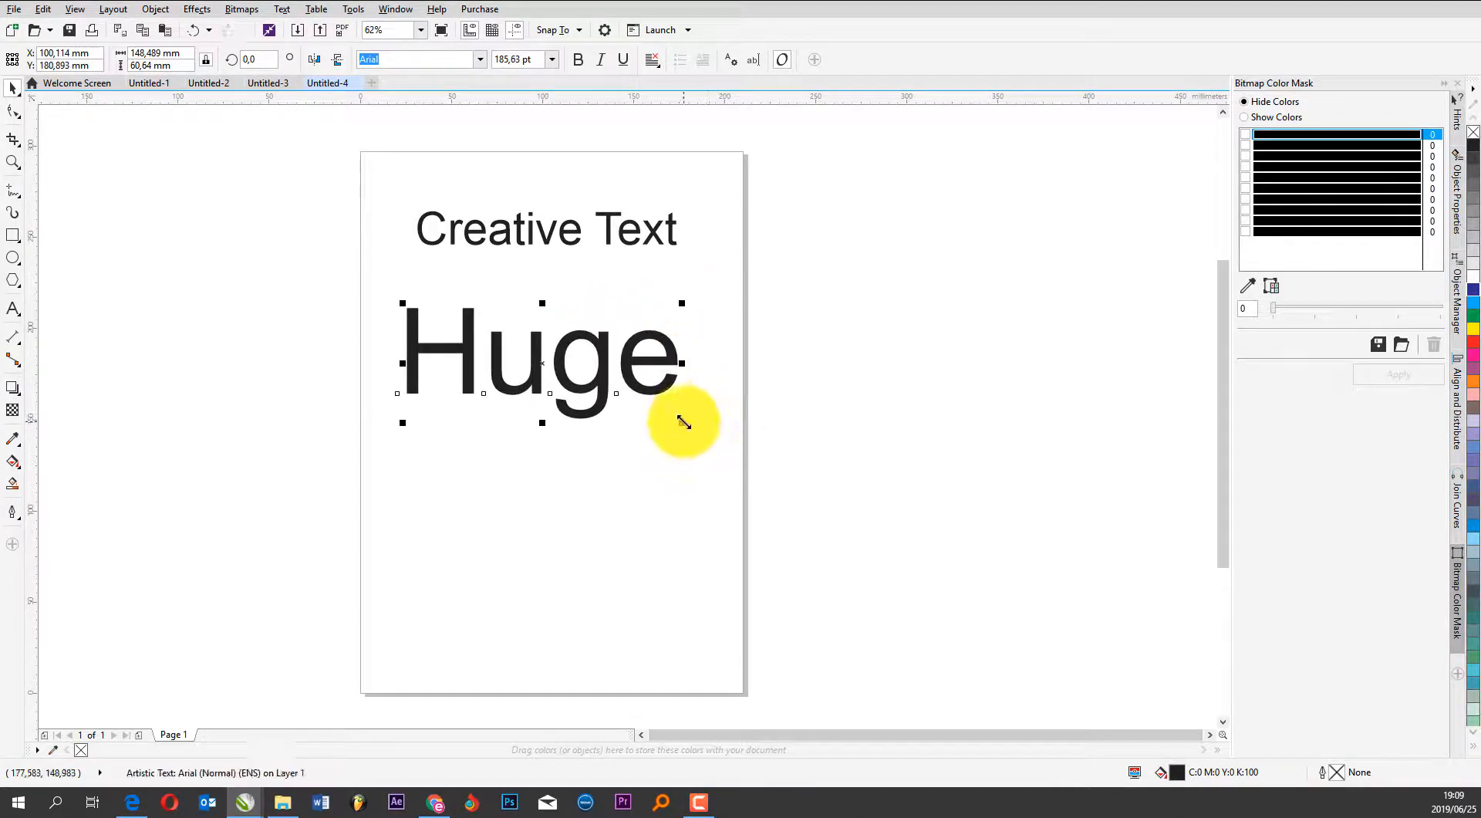
{"action": "left_click_drag", "start_coordinate": [681, 419], "coordinate": [767, 485]}
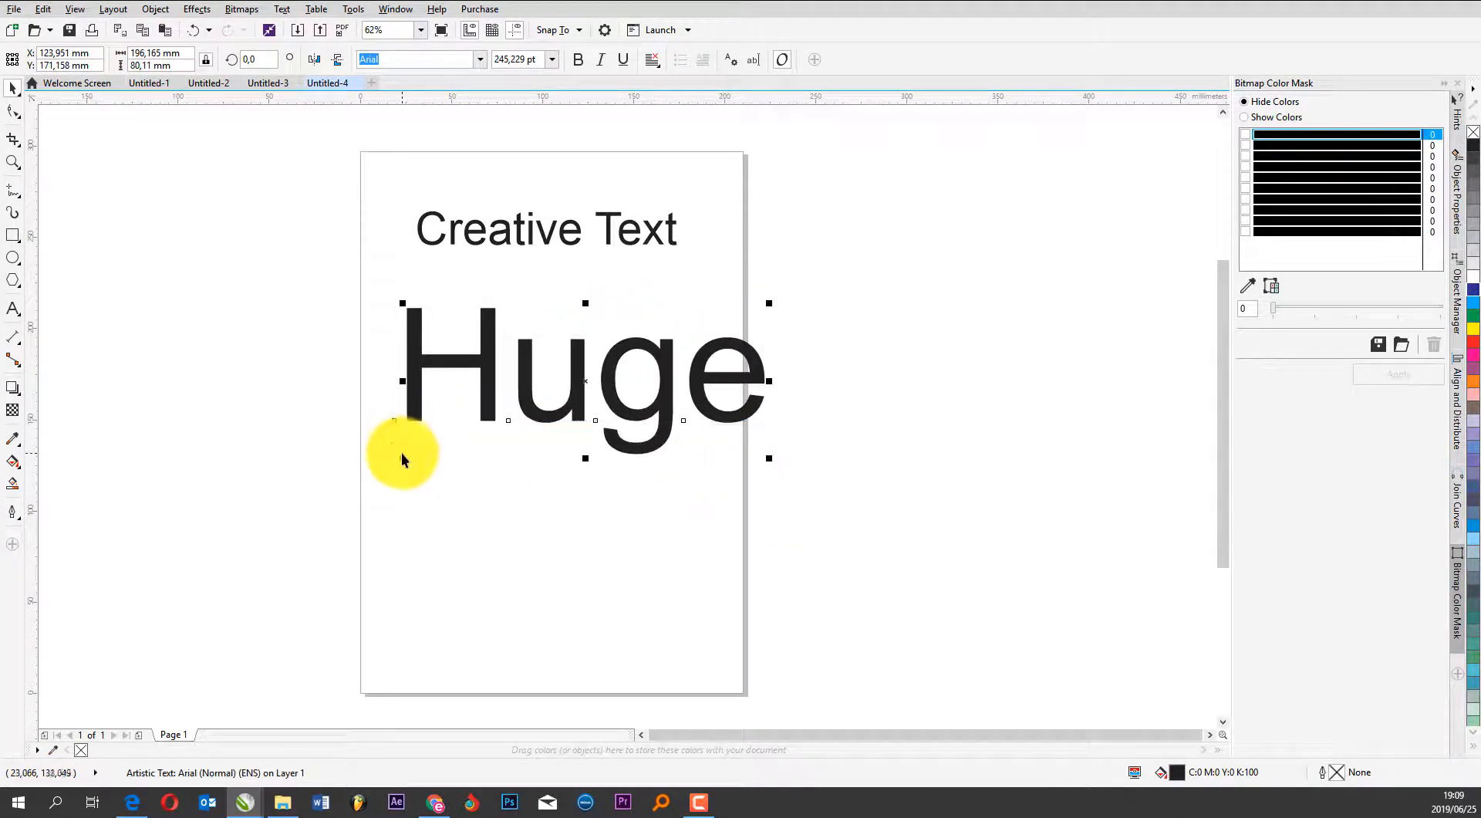
{"action": "left_click_drag", "start_coordinate": [402, 453], "coordinate": [378, 479]}
{"action": "left_click_drag", "start_coordinate": [363, 304], "coordinate": [501, 313]}
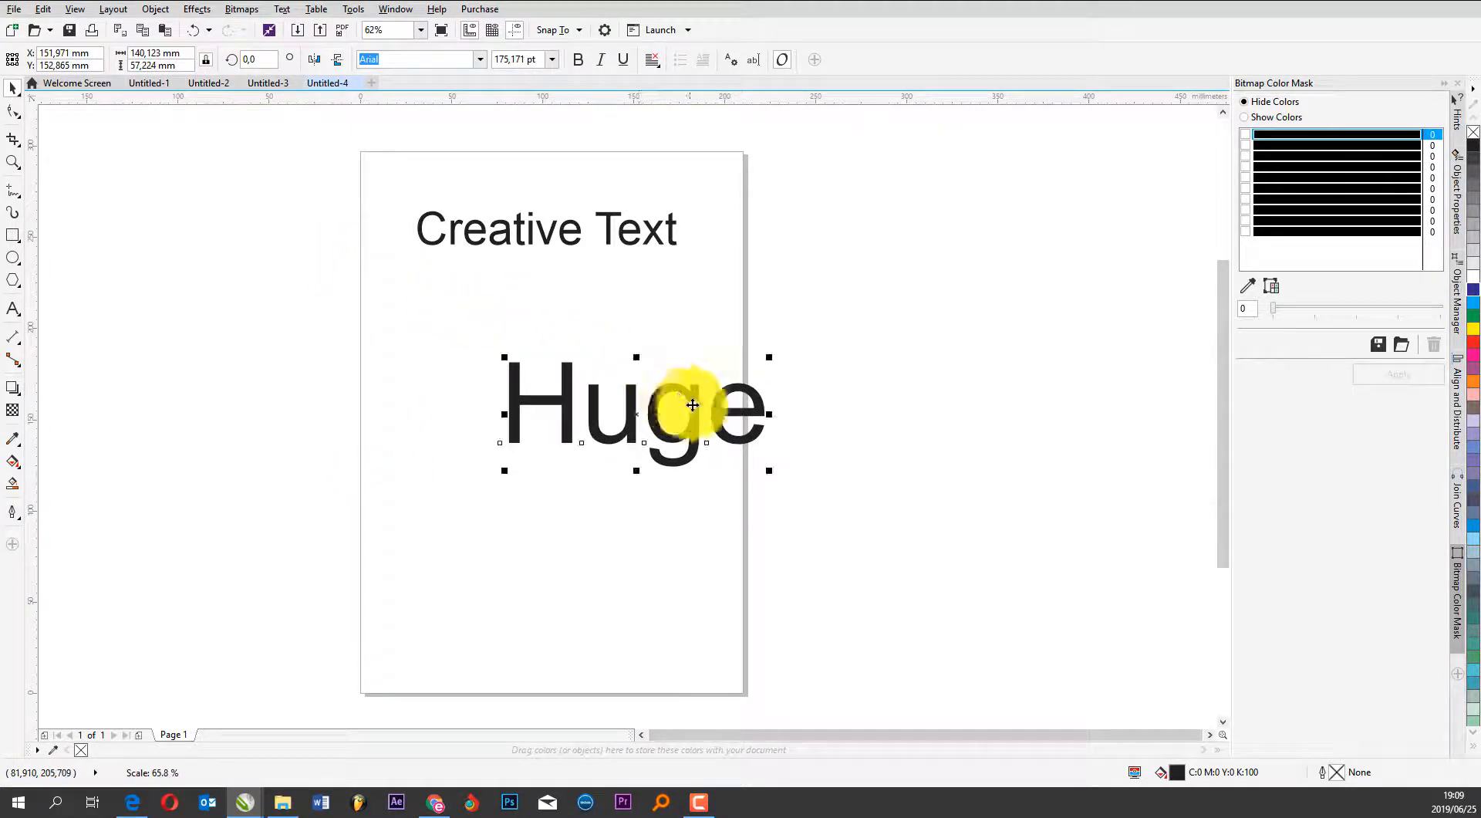
{"action": "left_click_drag", "start_coordinate": [678, 401], "coordinate": [622, 279]}
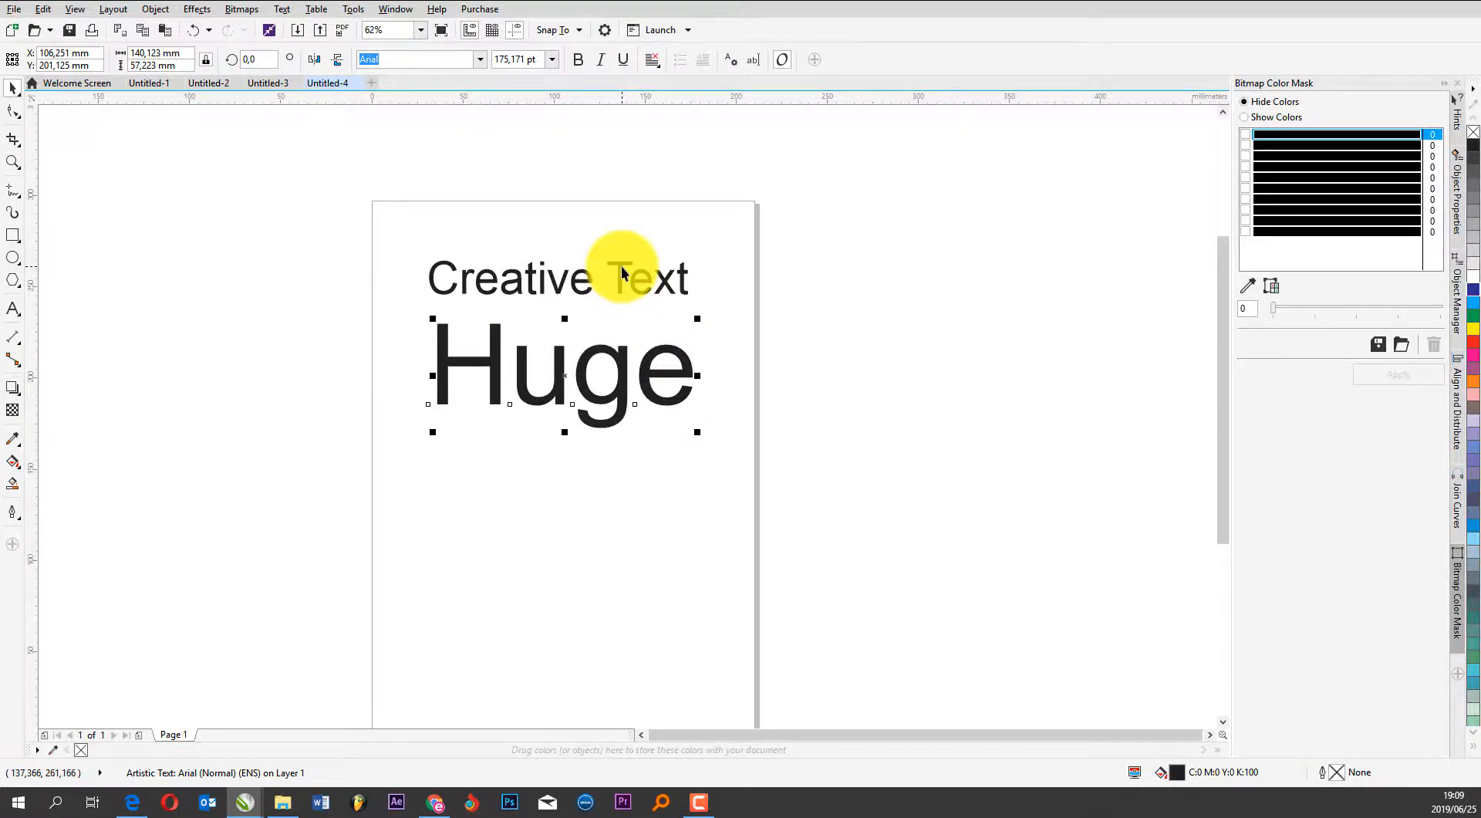
Change the case of the whole "Creative Text" line to UPPERCASE
{"action": "double_click", "coordinate": [616, 266]}
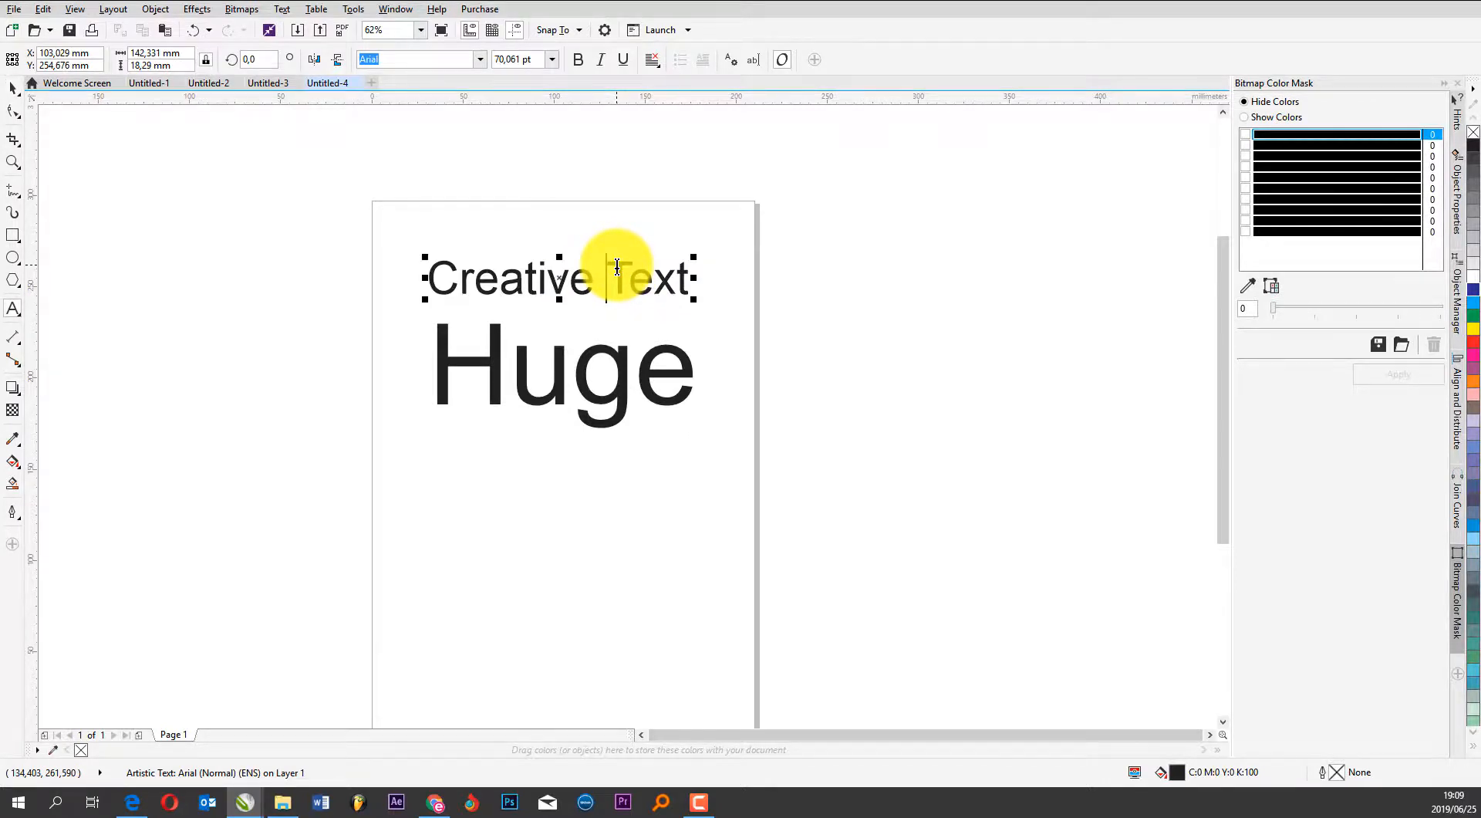
{"action": "left_click_drag", "start_coordinate": [435, 278], "coordinate": [693, 282]}
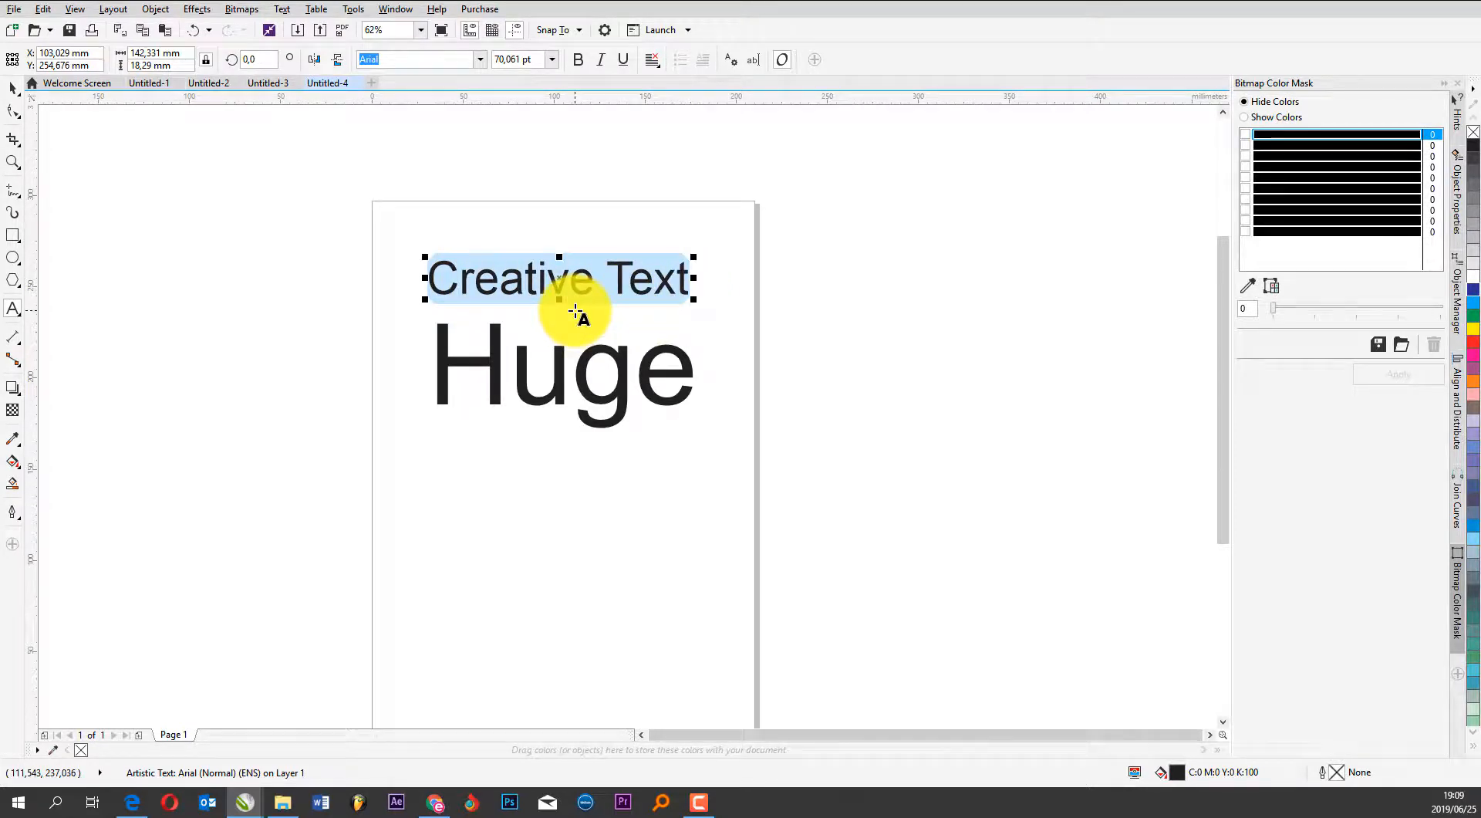
{"action": "right_click", "coordinate": [613, 275]}
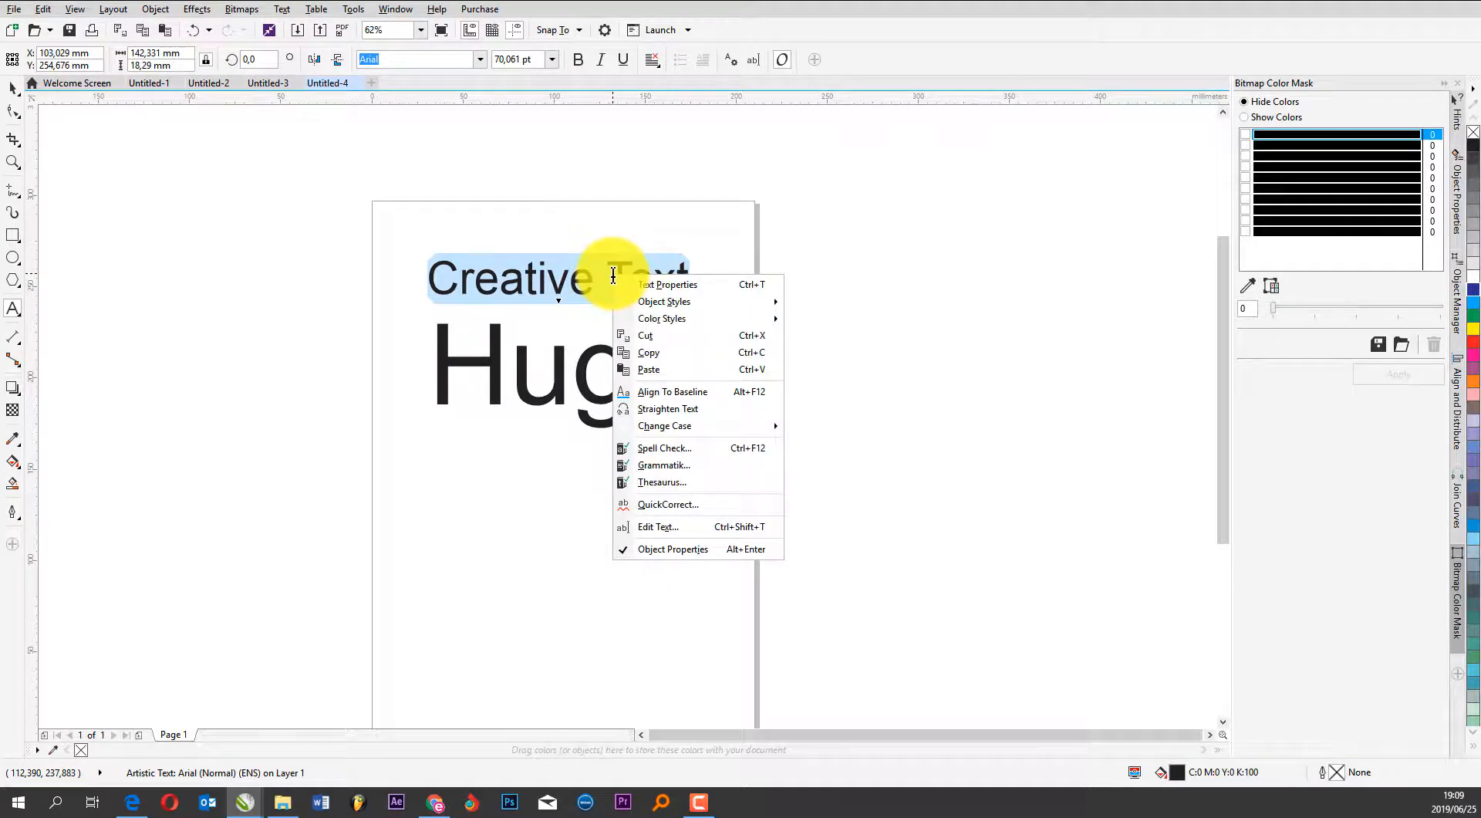
{"action": "mouse_move", "coordinate": [627, 425]}
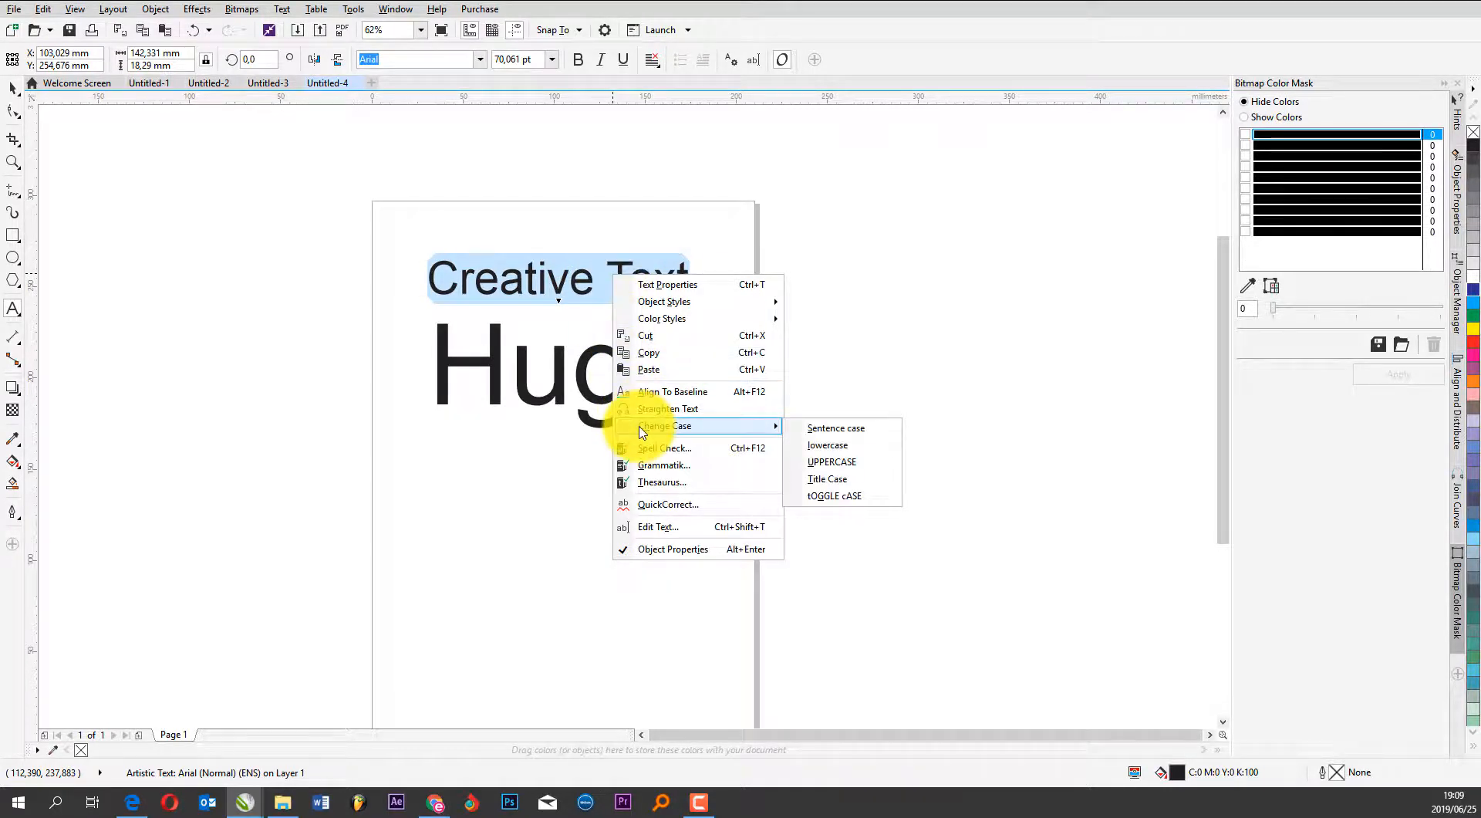
{"action": "left_click", "coordinate": [879, 460]}
Resize "CREATIVE TEXT" to about 55.4 pt above "Huge" and place a copy of it below "Huge"
{"action": "key", "text": "ctrl+space"}
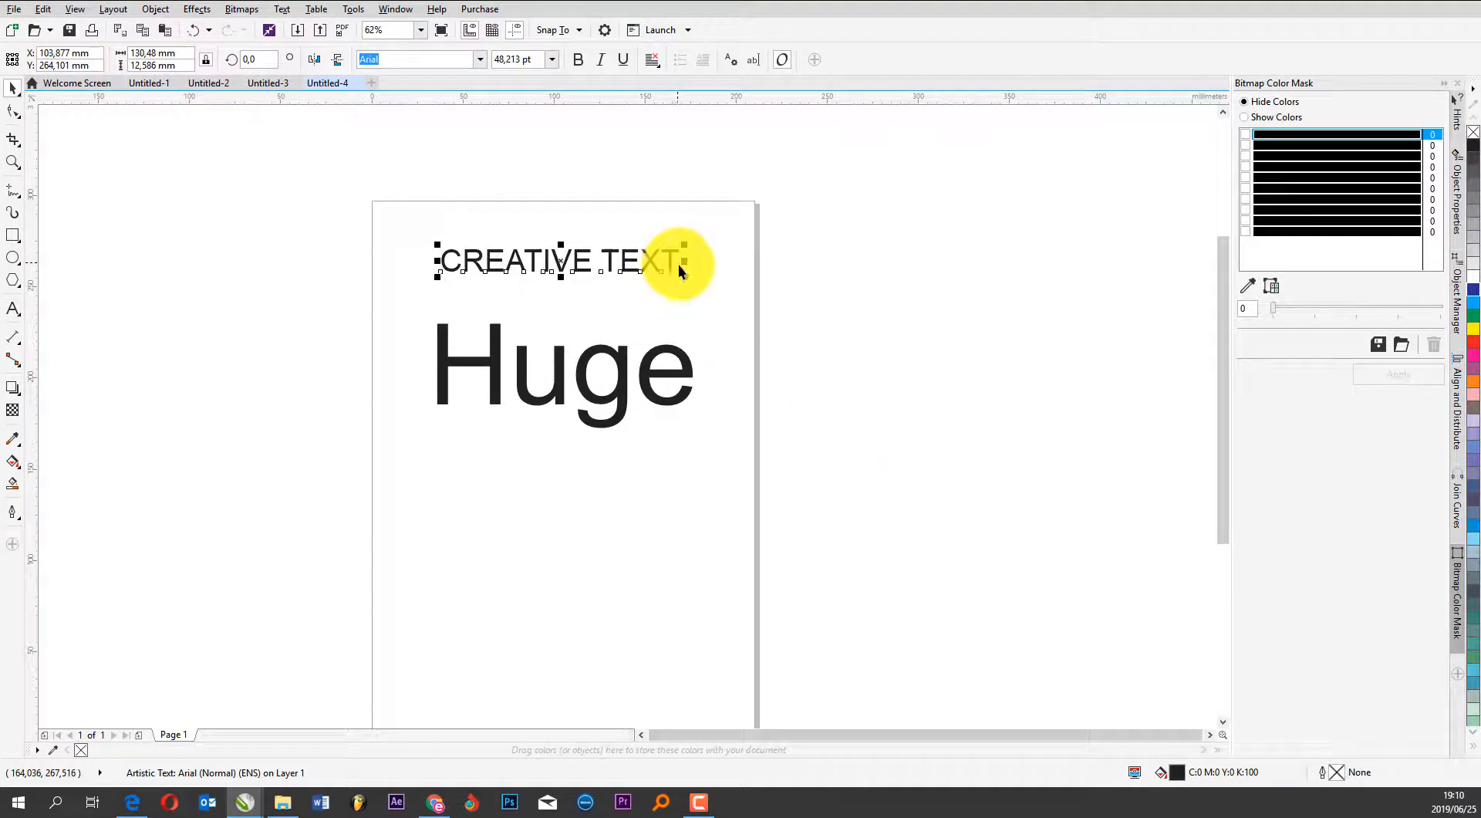
{"action": "left_click_drag", "start_coordinate": [688, 278], "coordinate": [660, 264]}
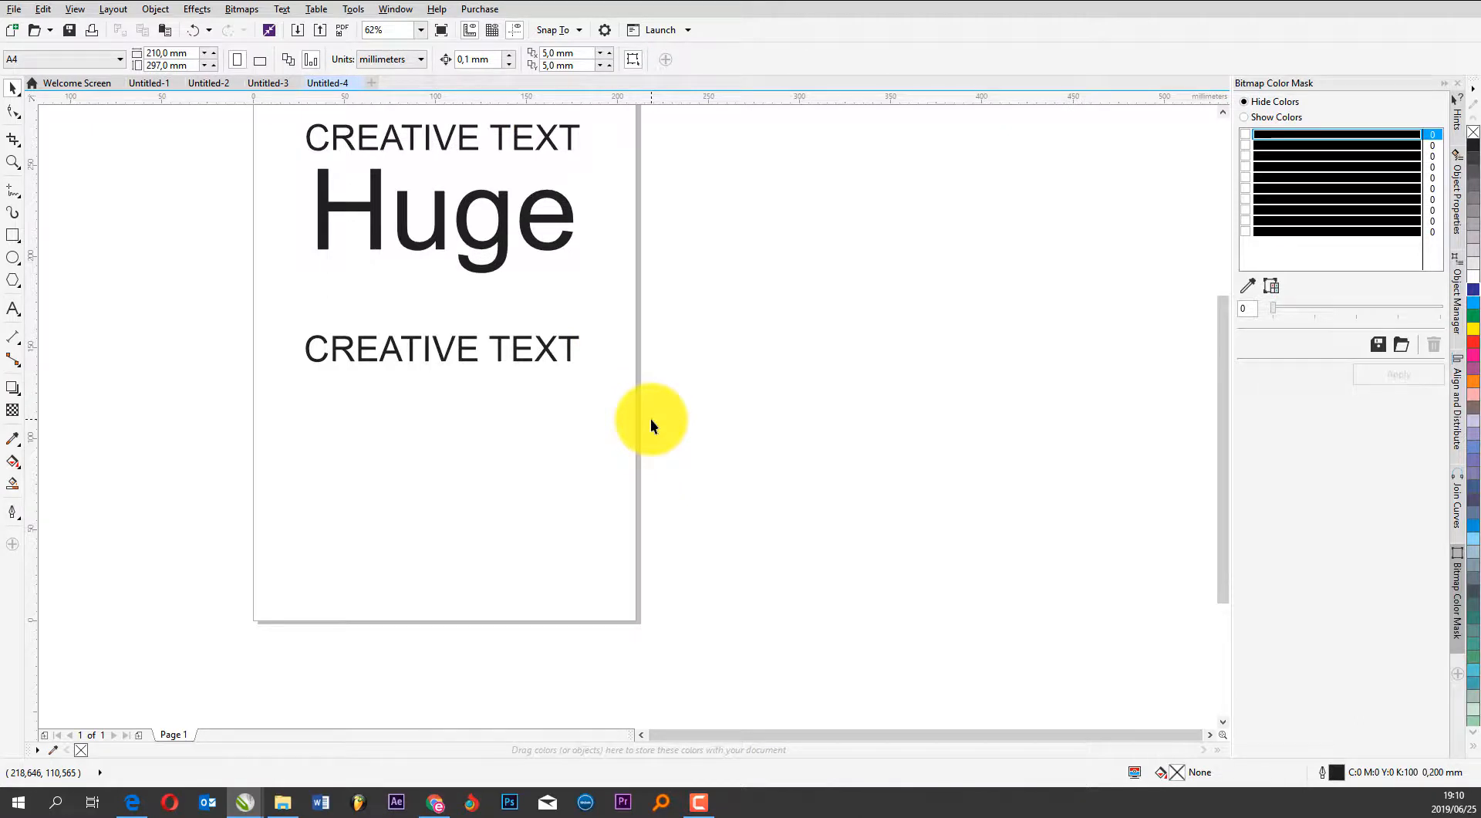
With the Shape tool, widen the letter and word spacing of the lower "CREATIVE TEXT" to about 304 mm overall
{"action": "left_click", "coordinate": [11, 113]}
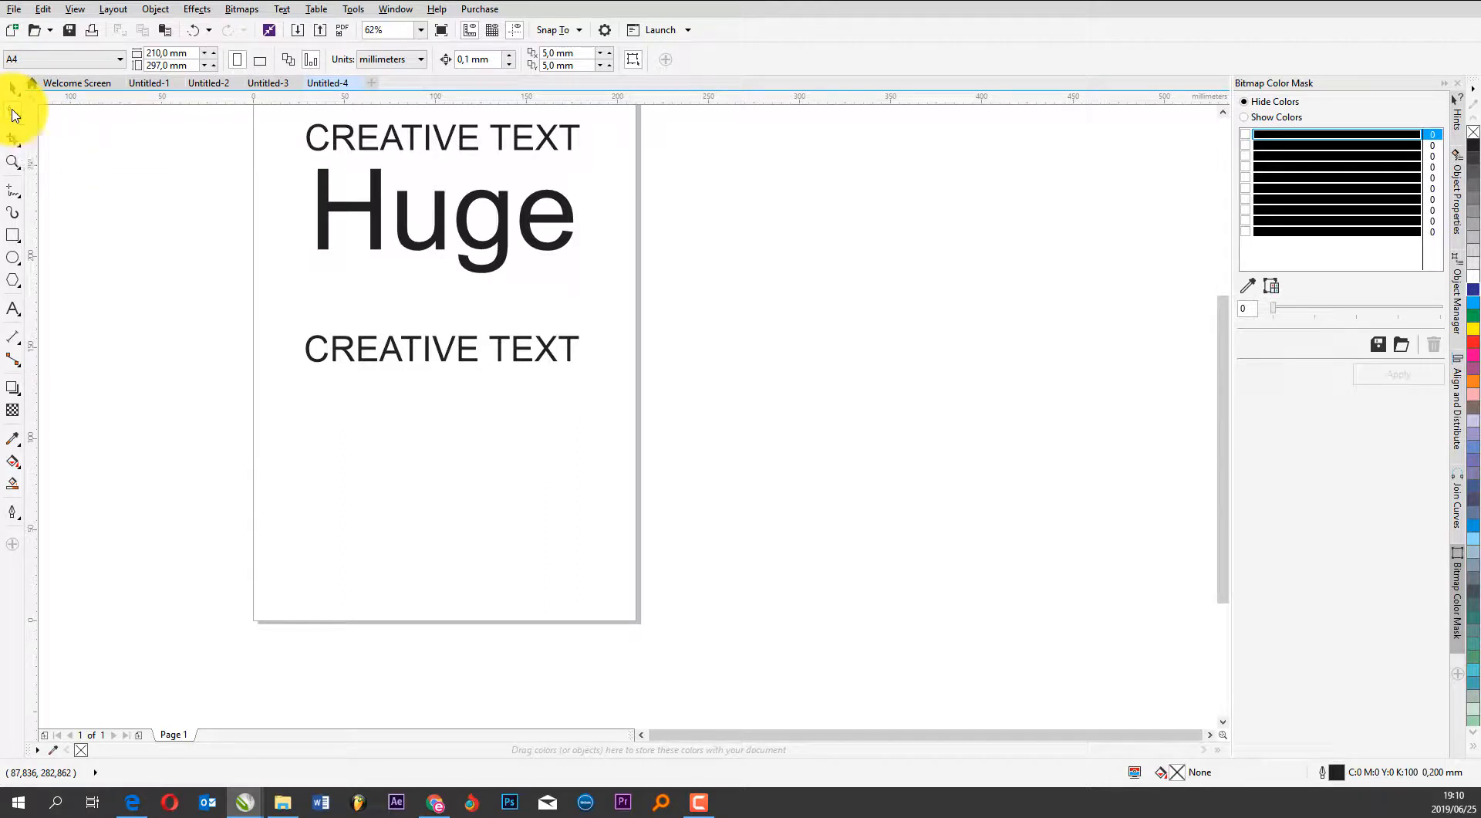
{"action": "left_click", "coordinate": [437, 345]}
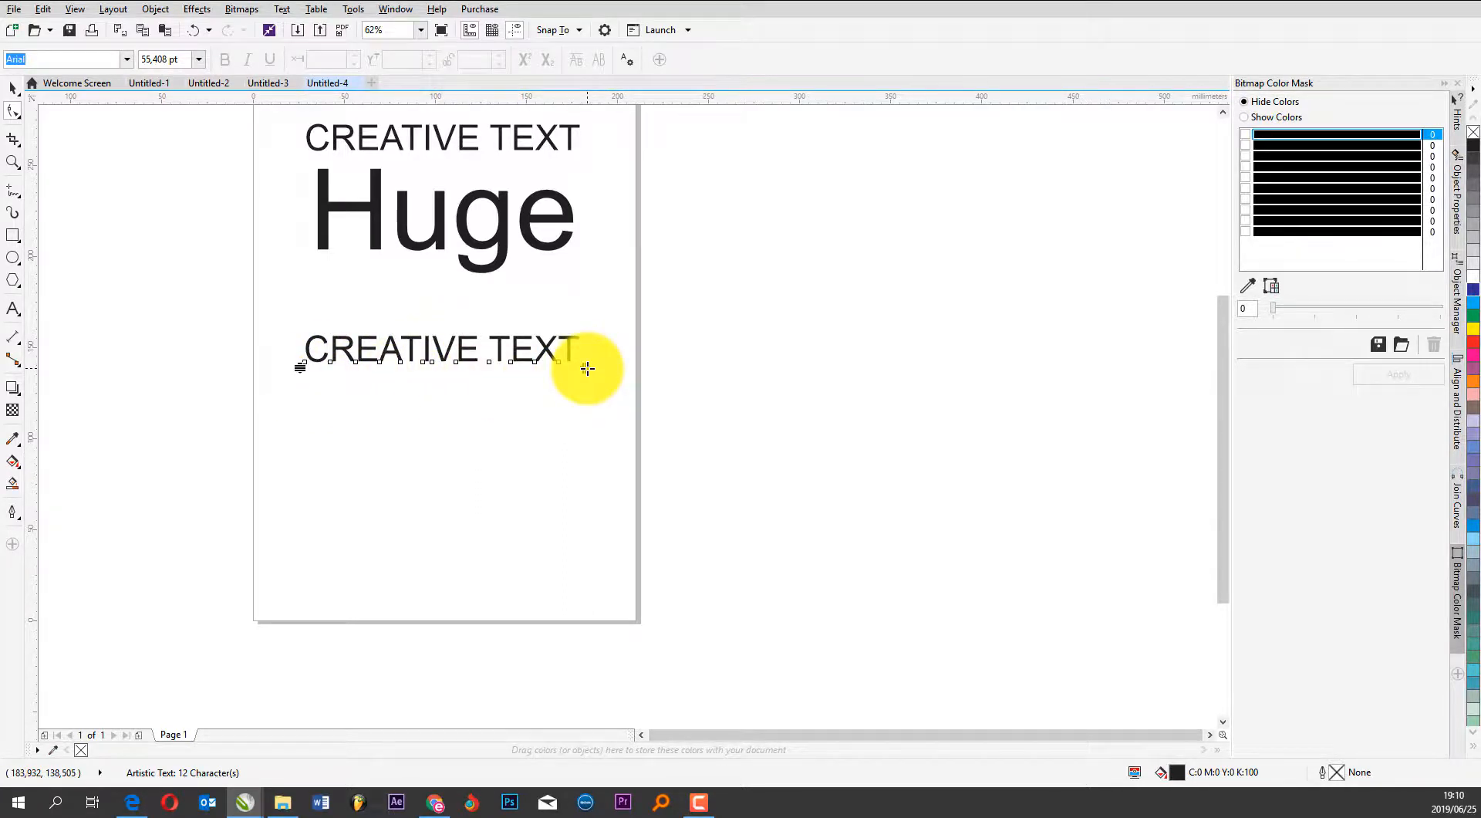
{"action": "left_click_drag", "start_coordinate": [587, 368], "coordinate": [852, 368]}
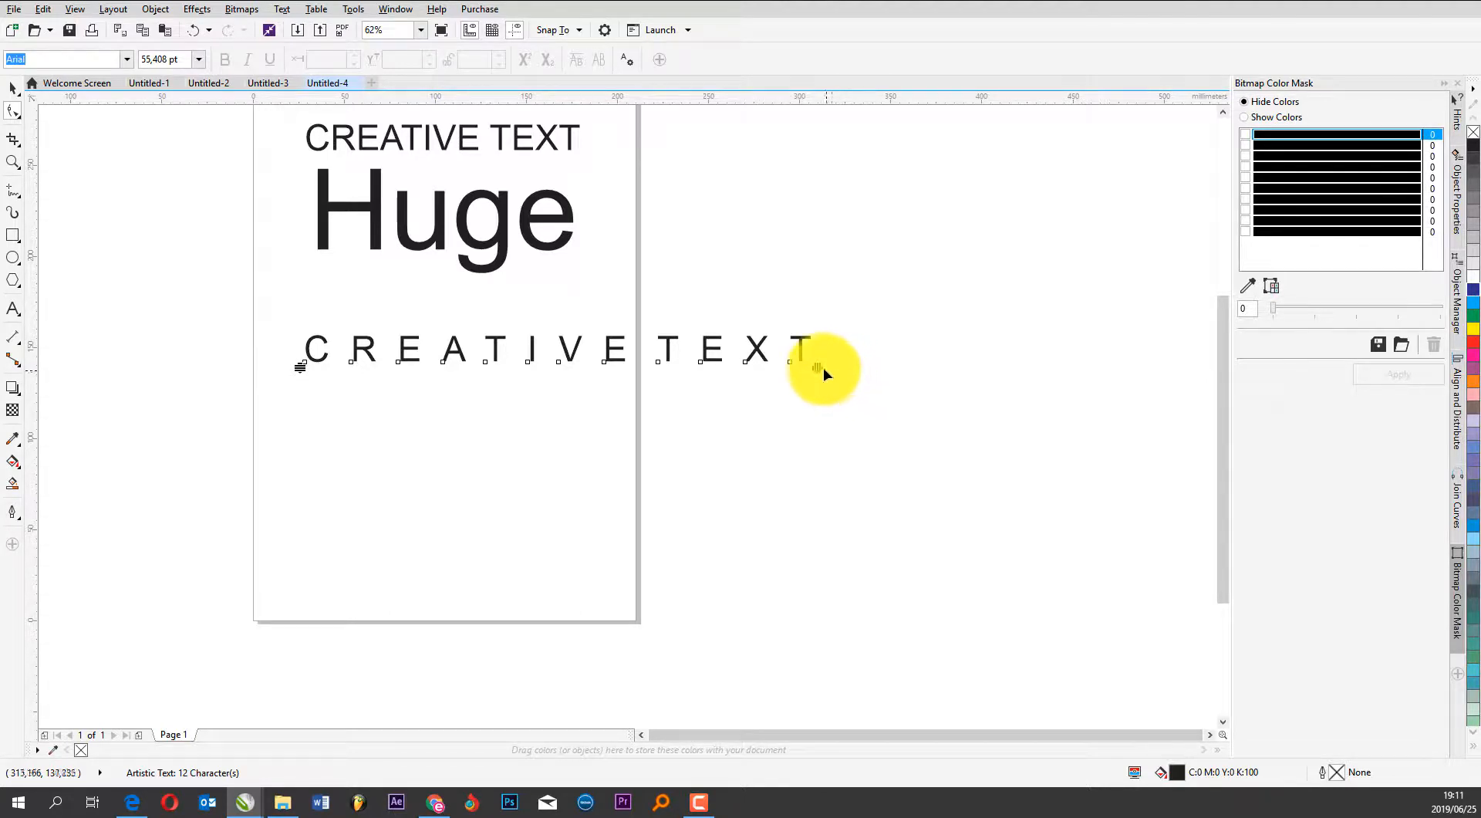
{"action": "left_click_drag", "start_coordinate": [822, 367], "coordinate": [859, 369]}
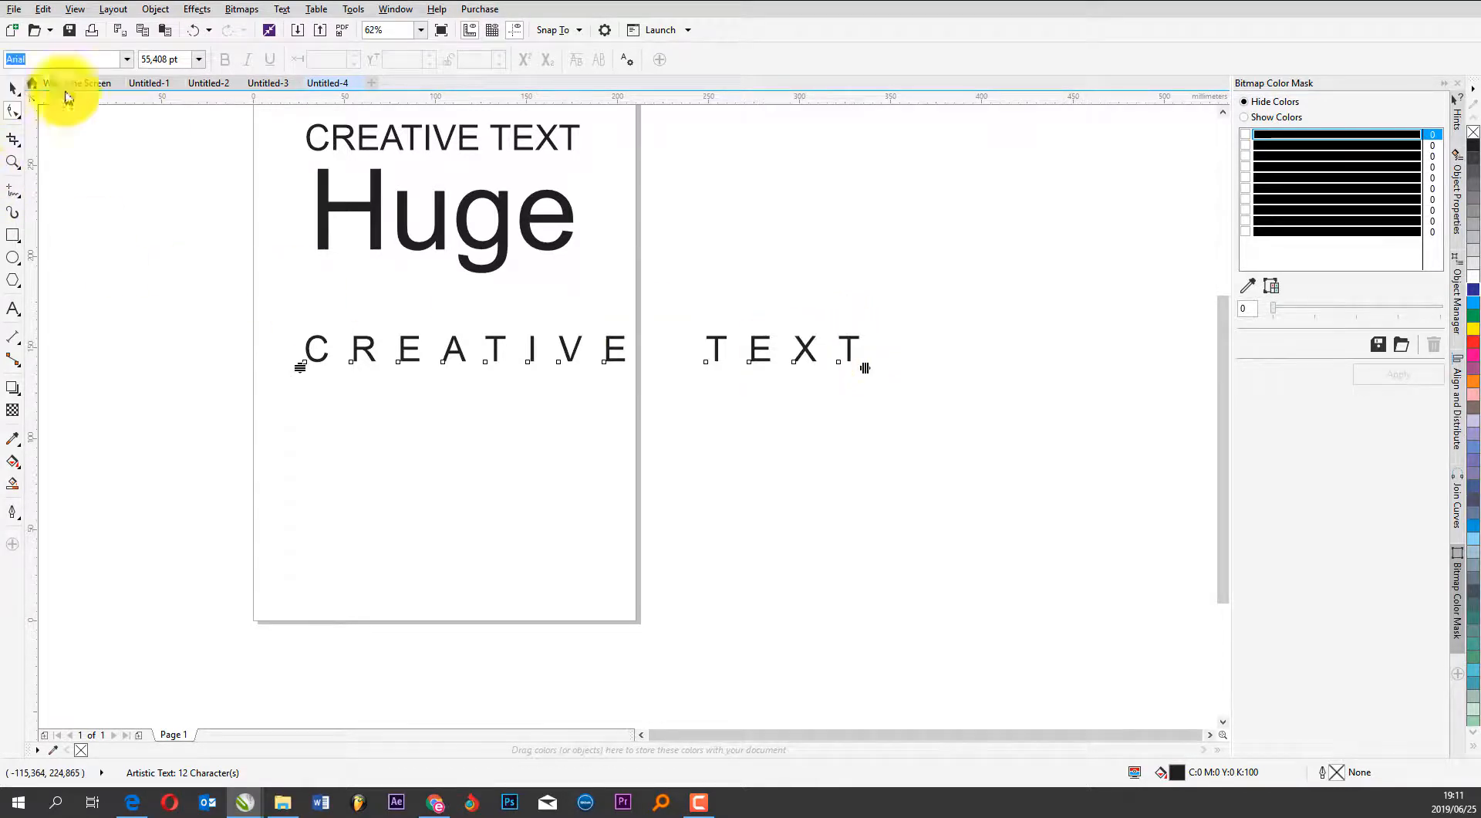
Append the words "great text" to the end of the widely spaced "CREATIVE TEXT" line
{"action": "left_click", "coordinate": [13, 87]}
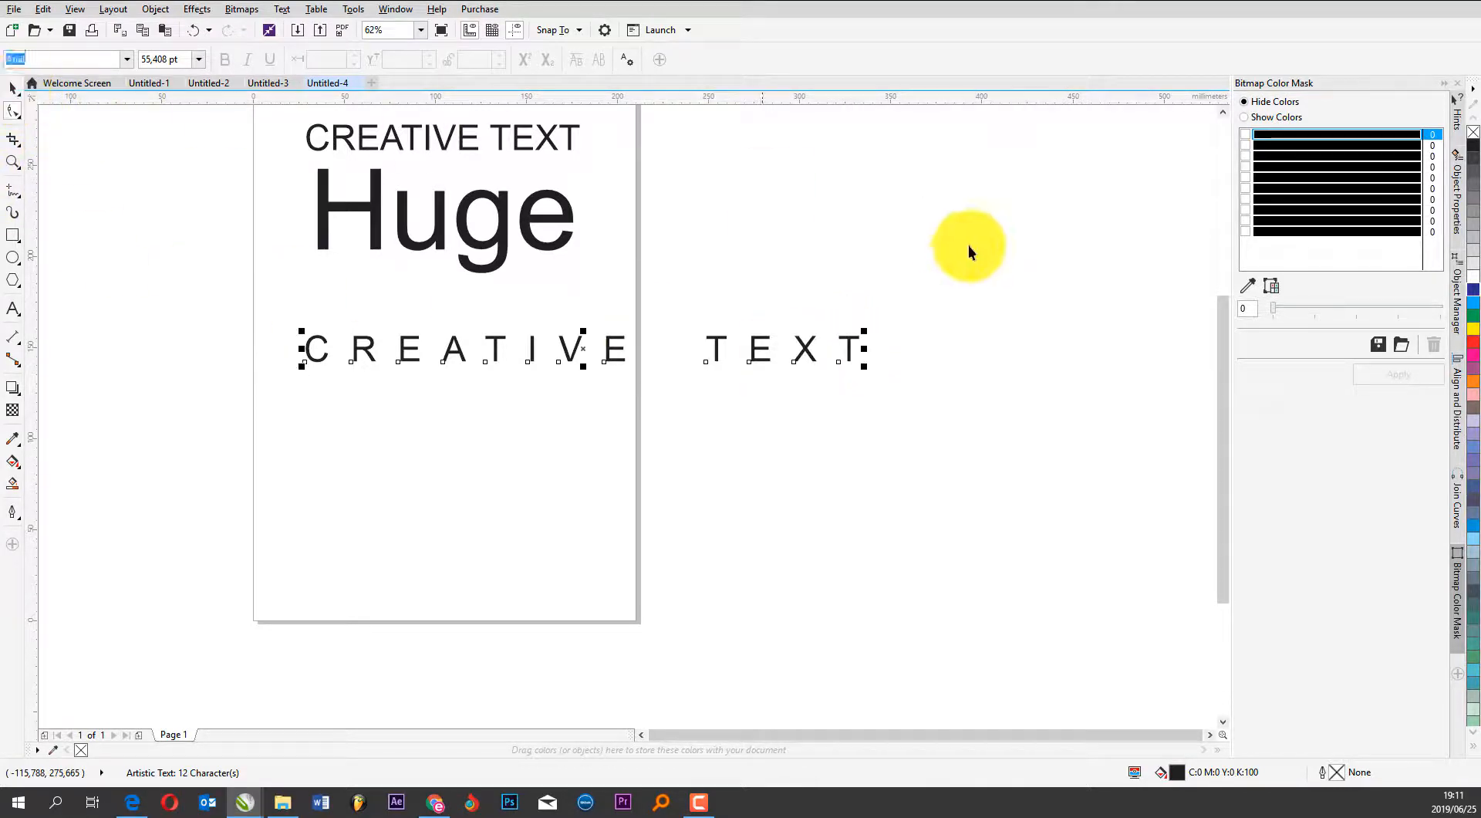
{"action": "double_click", "coordinate": [854, 339]}
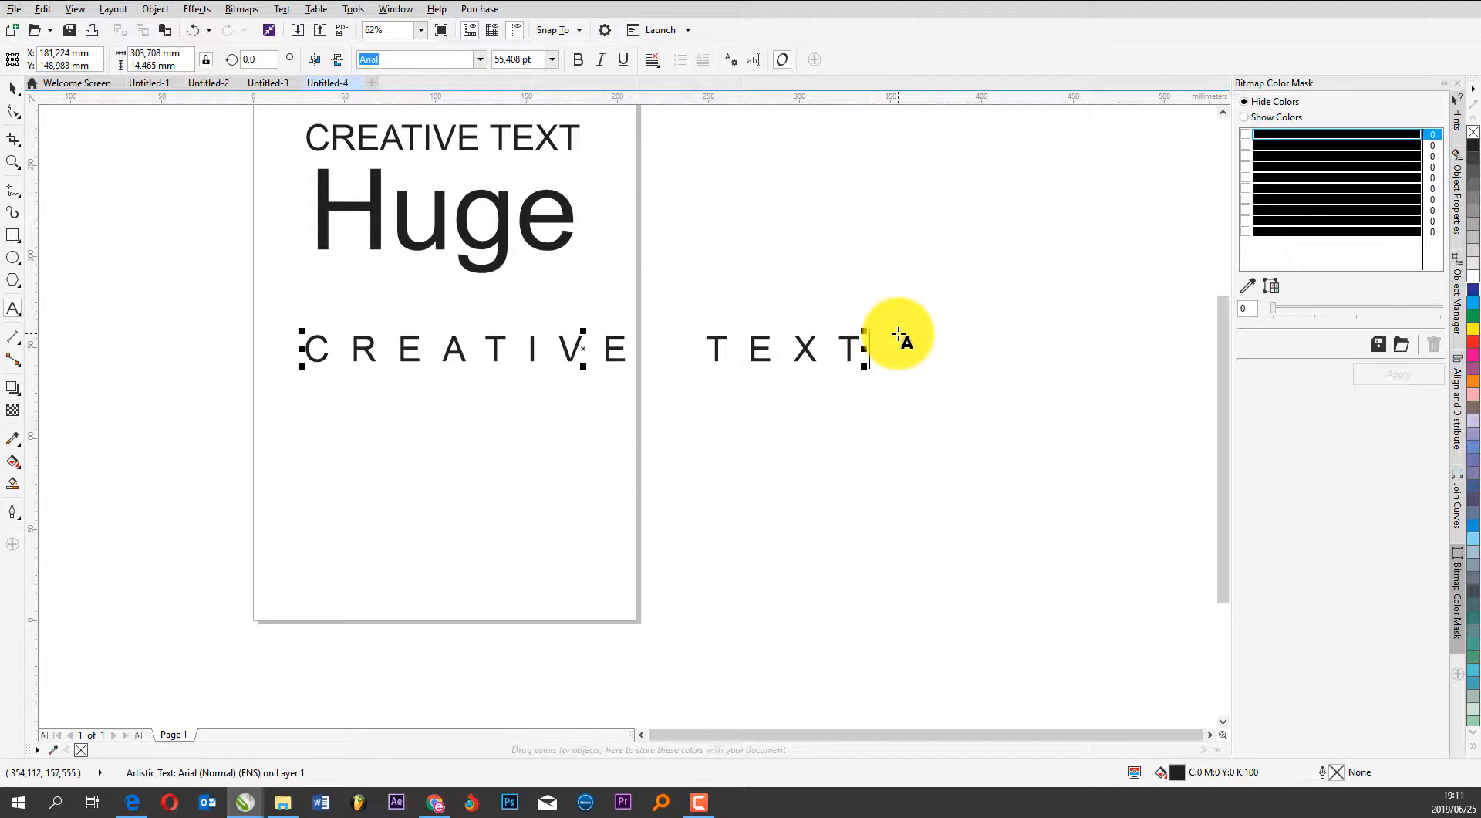
{"action": "type", "text": "great text"}
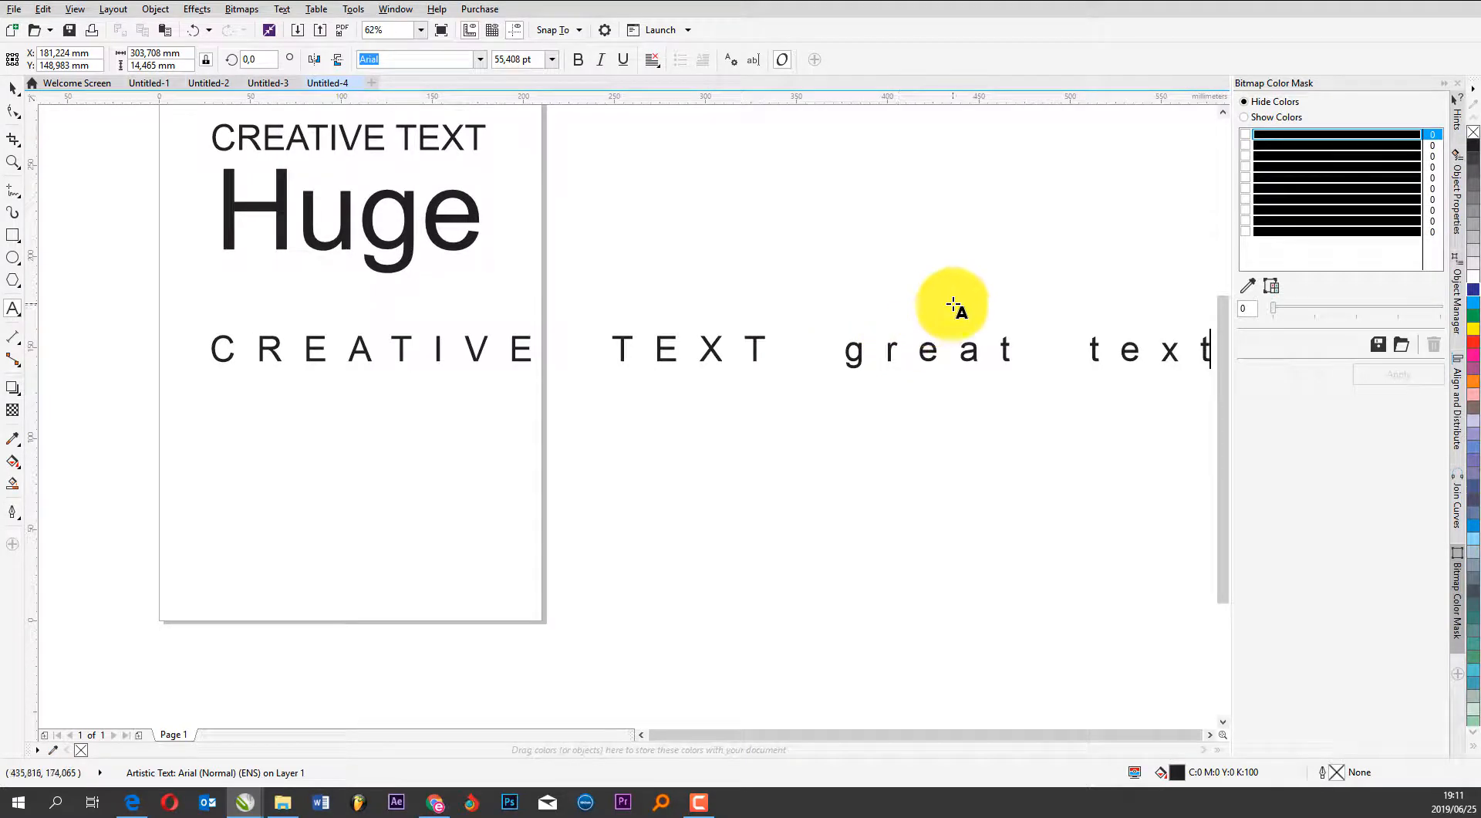
Convert the entire extended text line, including "great text", to UPPERCASE
{"action": "scroll", "coordinate": [740, 336], "scroll_direction": "down", "scroll_amount": 3}
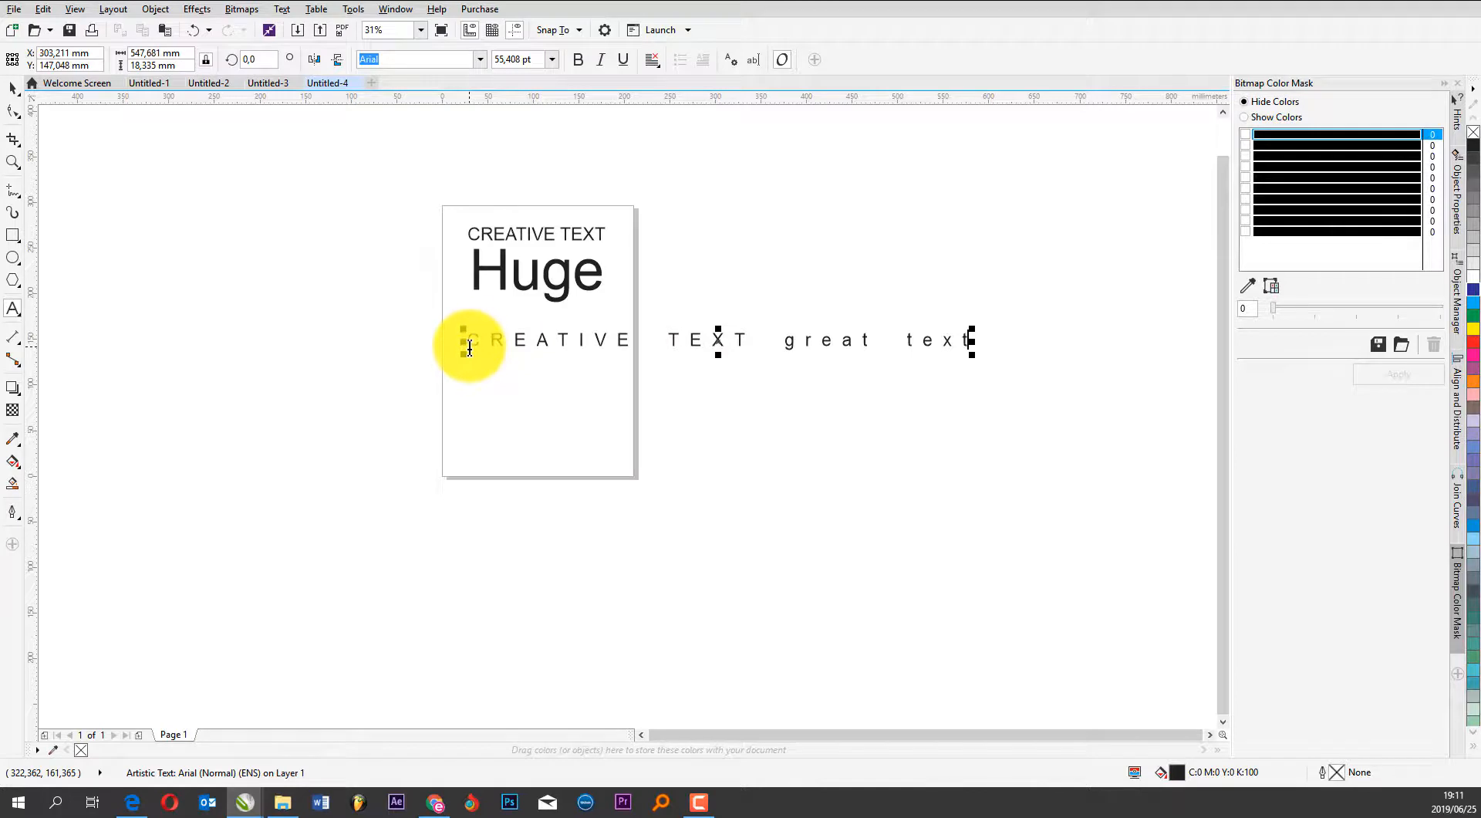
{"action": "left_click_drag", "start_coordinate": [469, 347], "coordinate": [791, 332]}
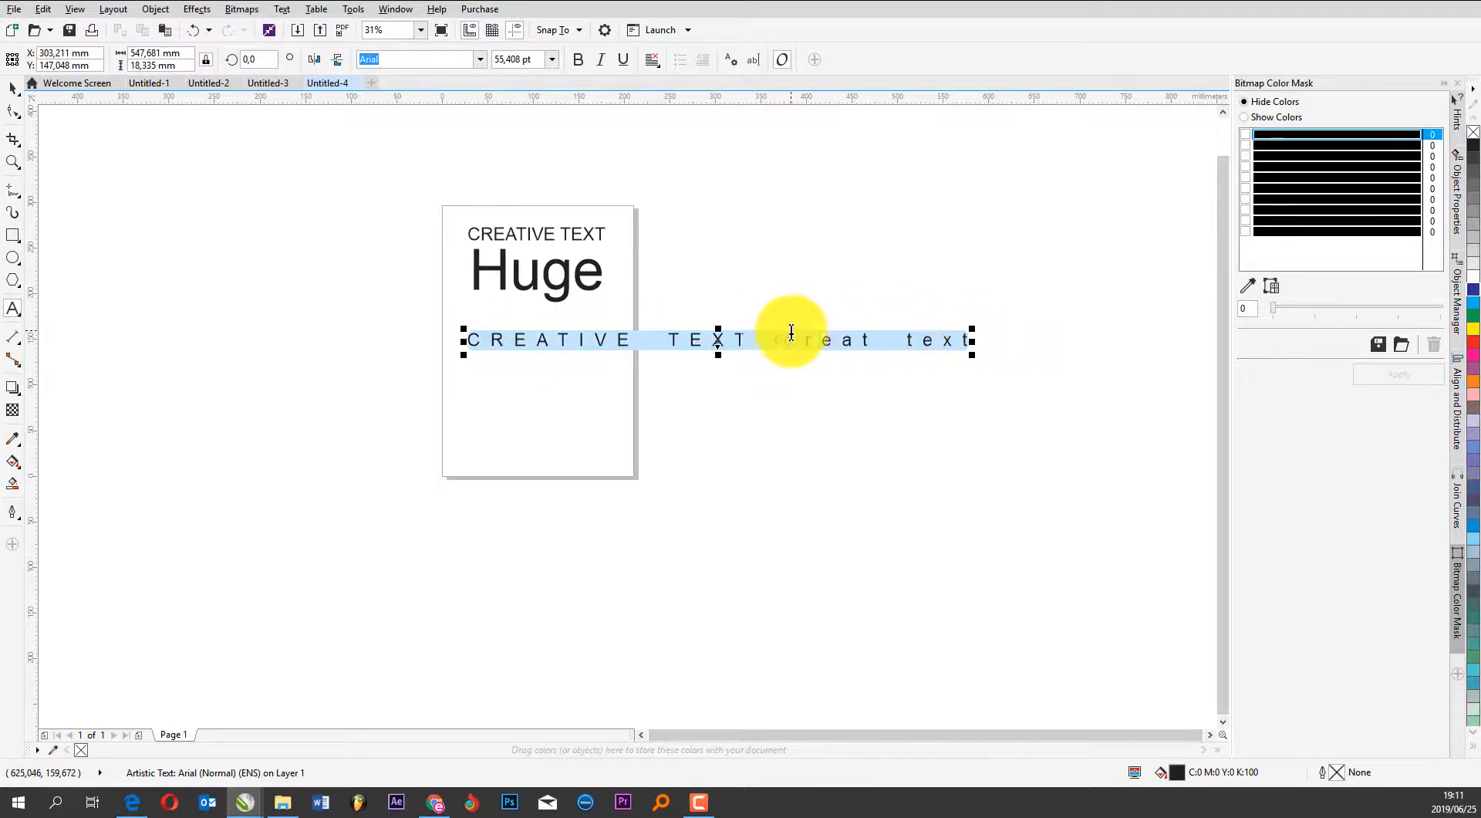
{"action": "right_click", "coordinate": [799, 339]}
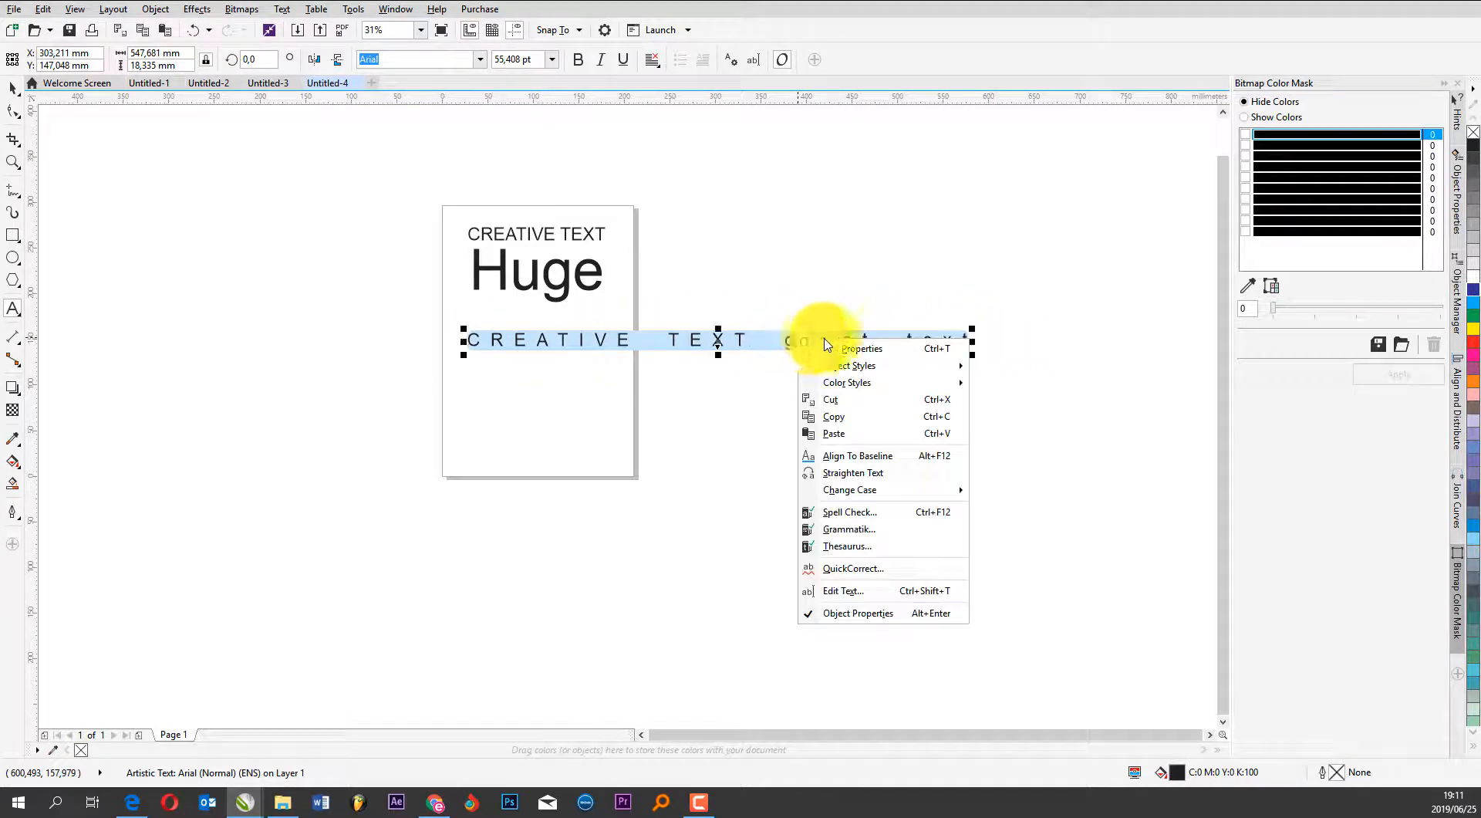
{"action": "mouse_move", "coordinate": [936, 490]}
{"action": "left_click", "coordinate": [1018, 524]}
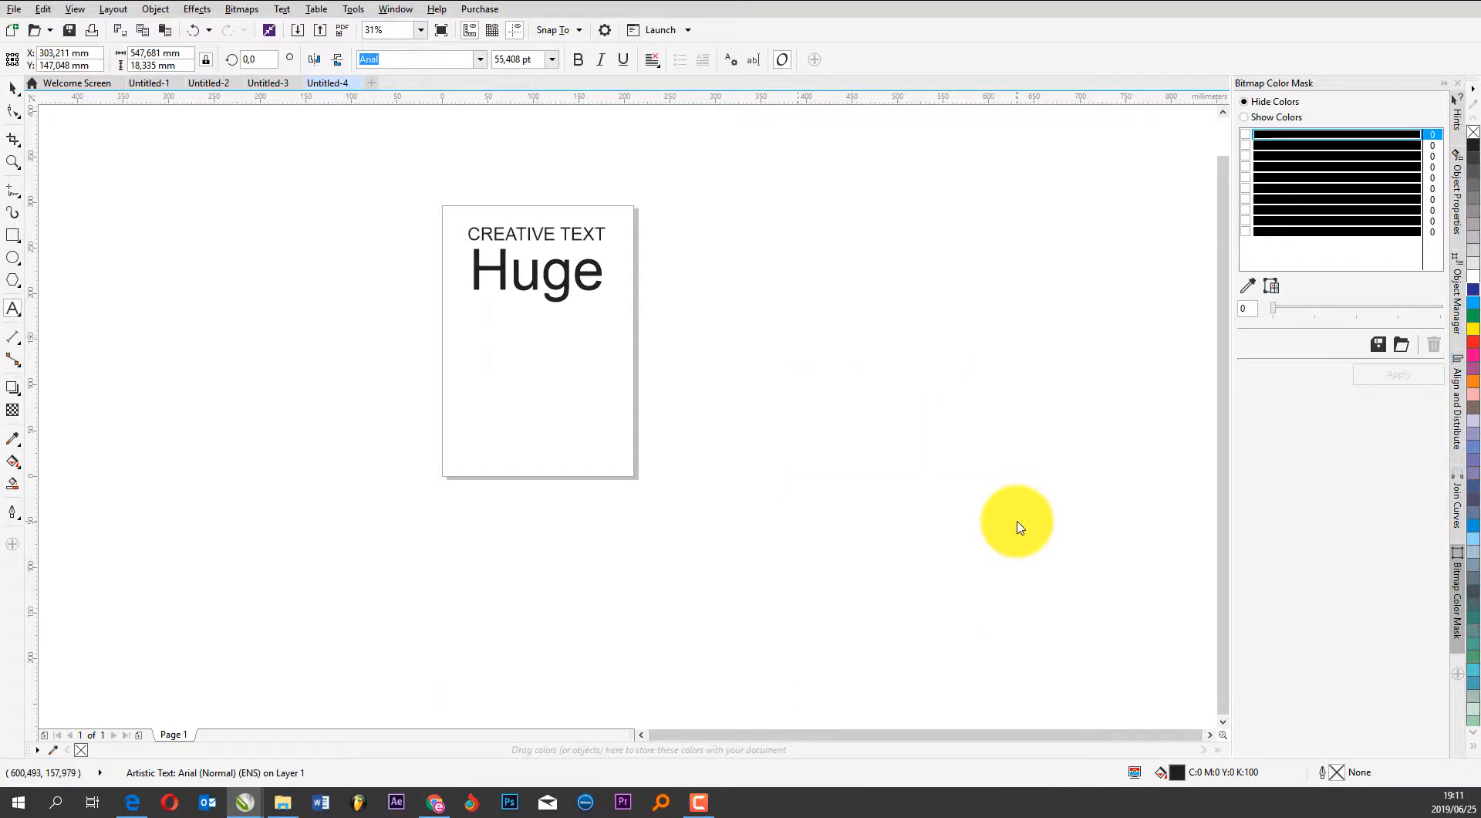
Widen the gaps between words in the "CREATIVE TEXT GREAT TEXT" line until it is about 644 mm wide
{"action": "left_click", "coordinate": [20, 117]}
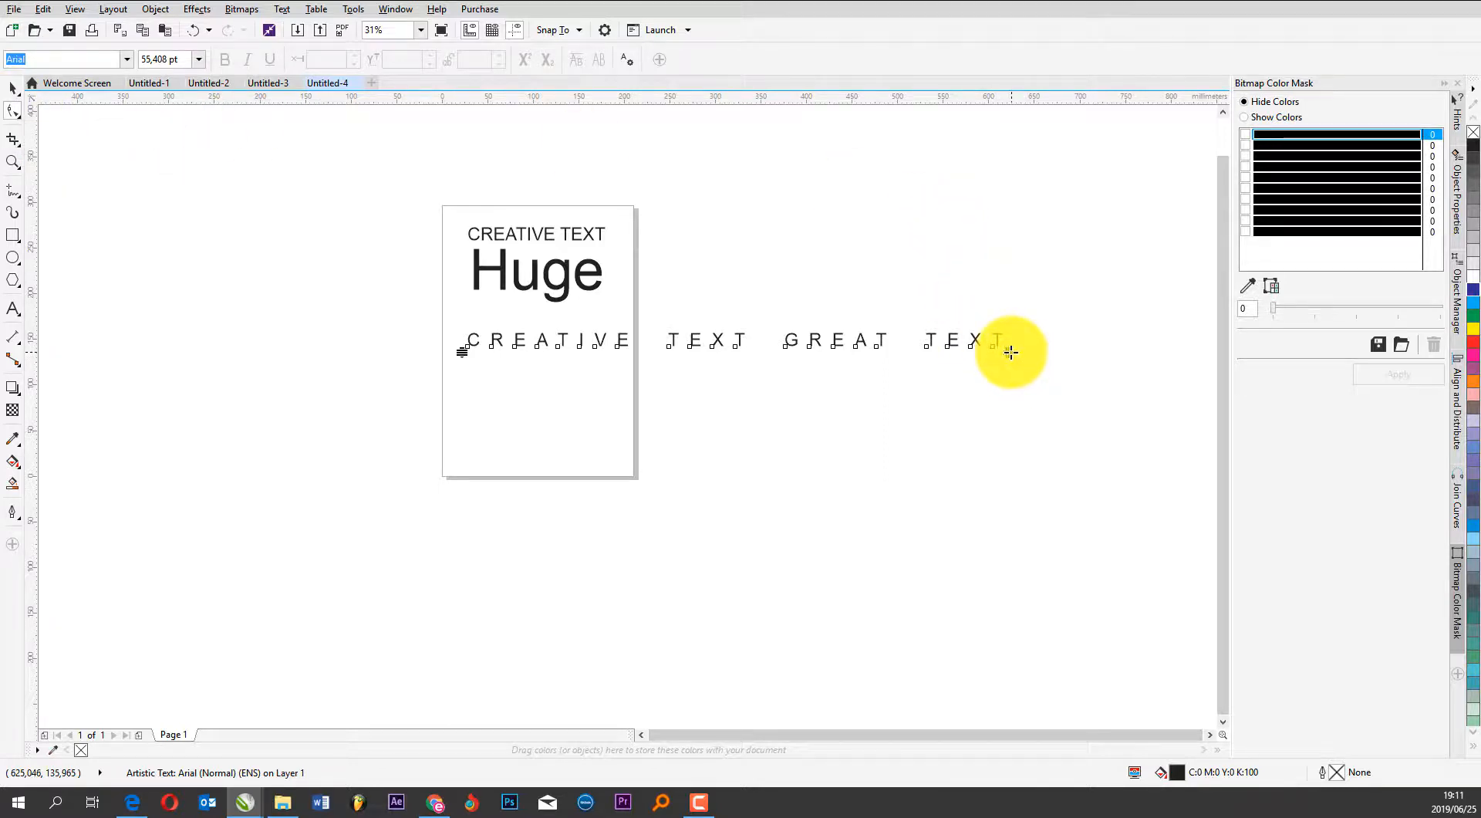
{"action": "left_click_drag", "start_coordinate": [1011, 351], "coordinate": [1055, 367]}
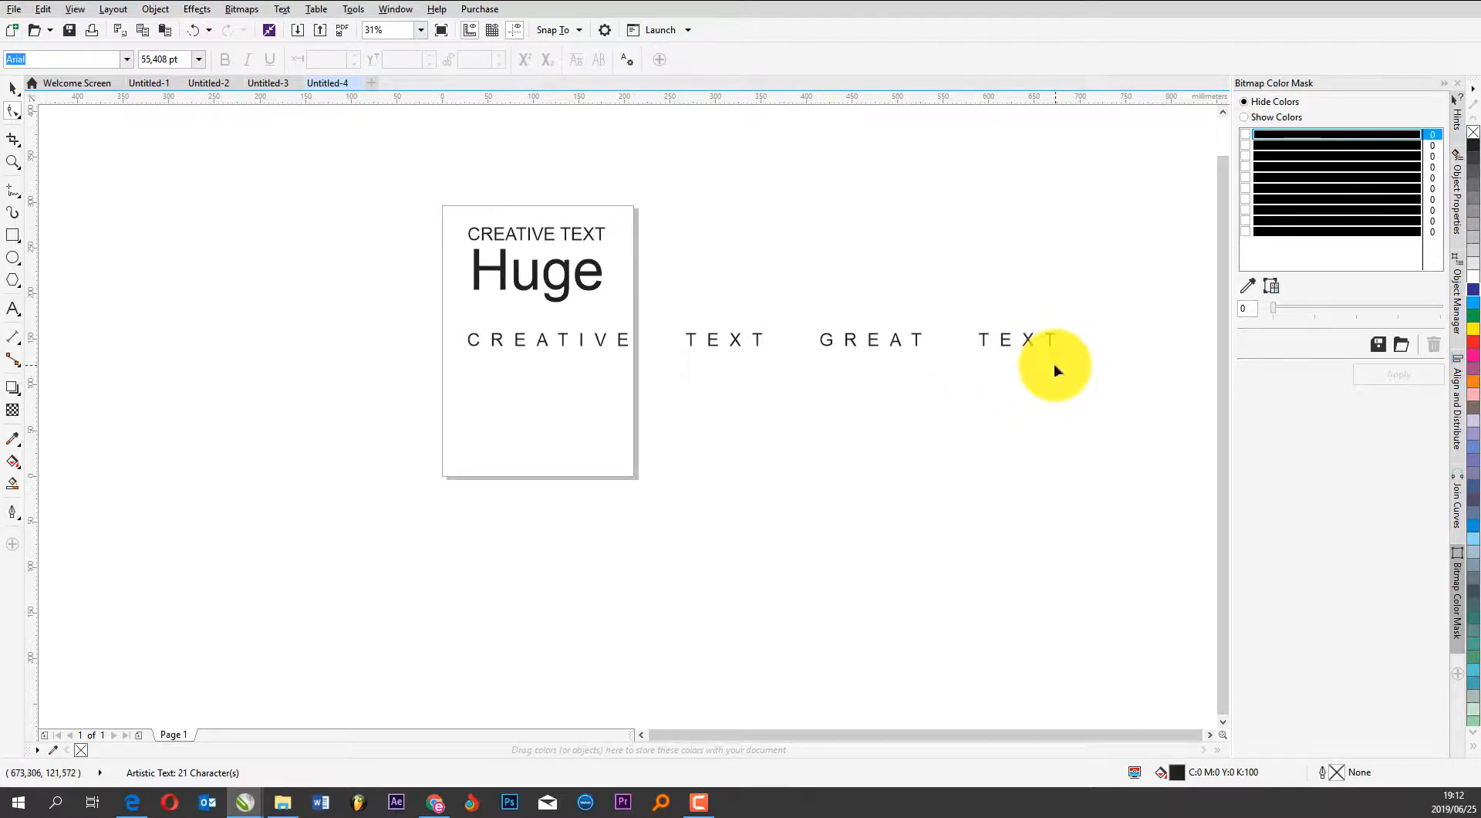
{"action": "left_click", "coordinate": [17, 97]}
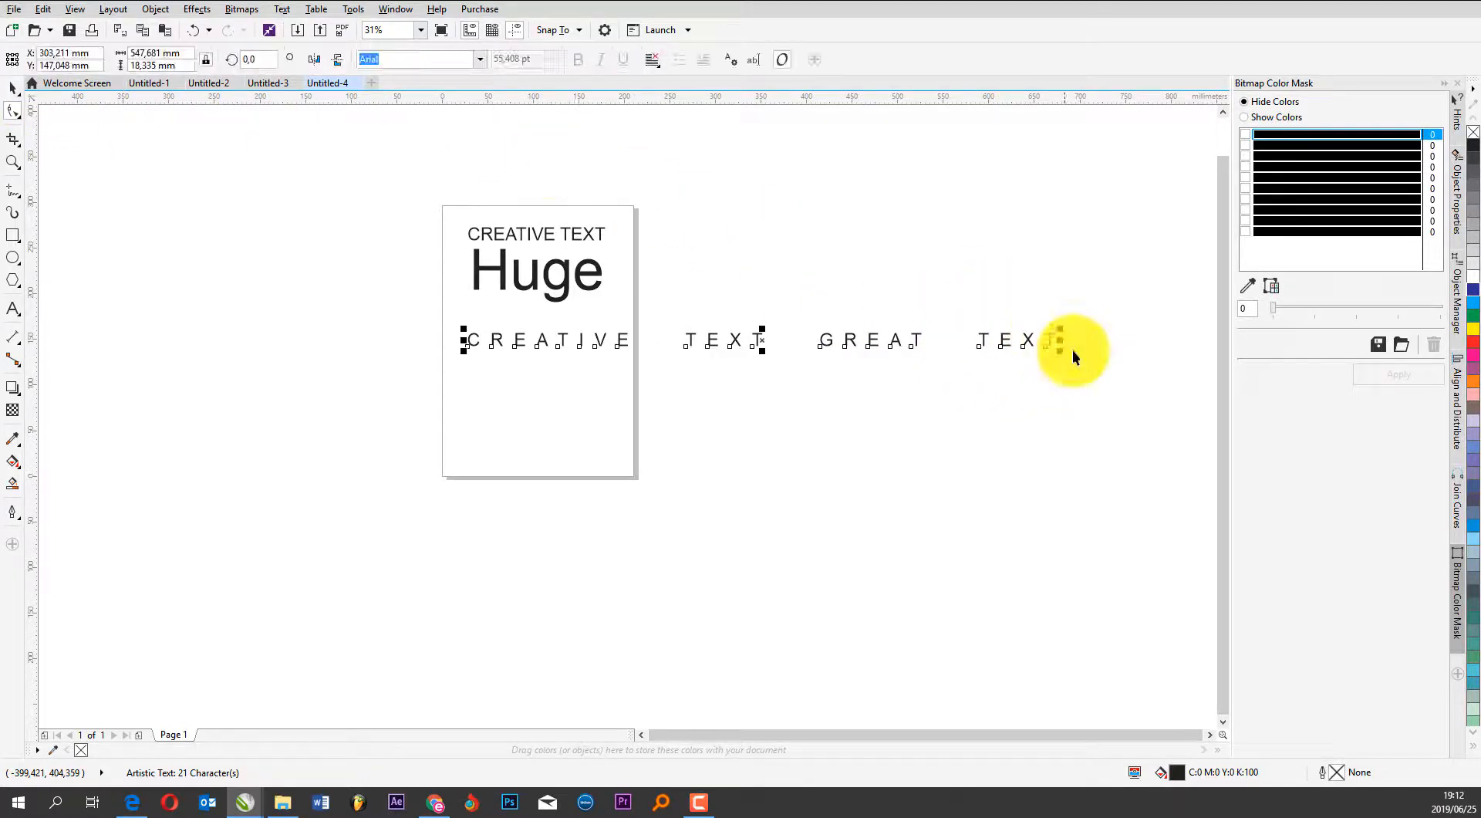
Insert a line break before "GREAT" so that "GREAT TEXT" starts a second line
{"action": "double_click", "coordinate": [1055, 338]}
{"action": "left_click", "coordinate": [813, 341]}
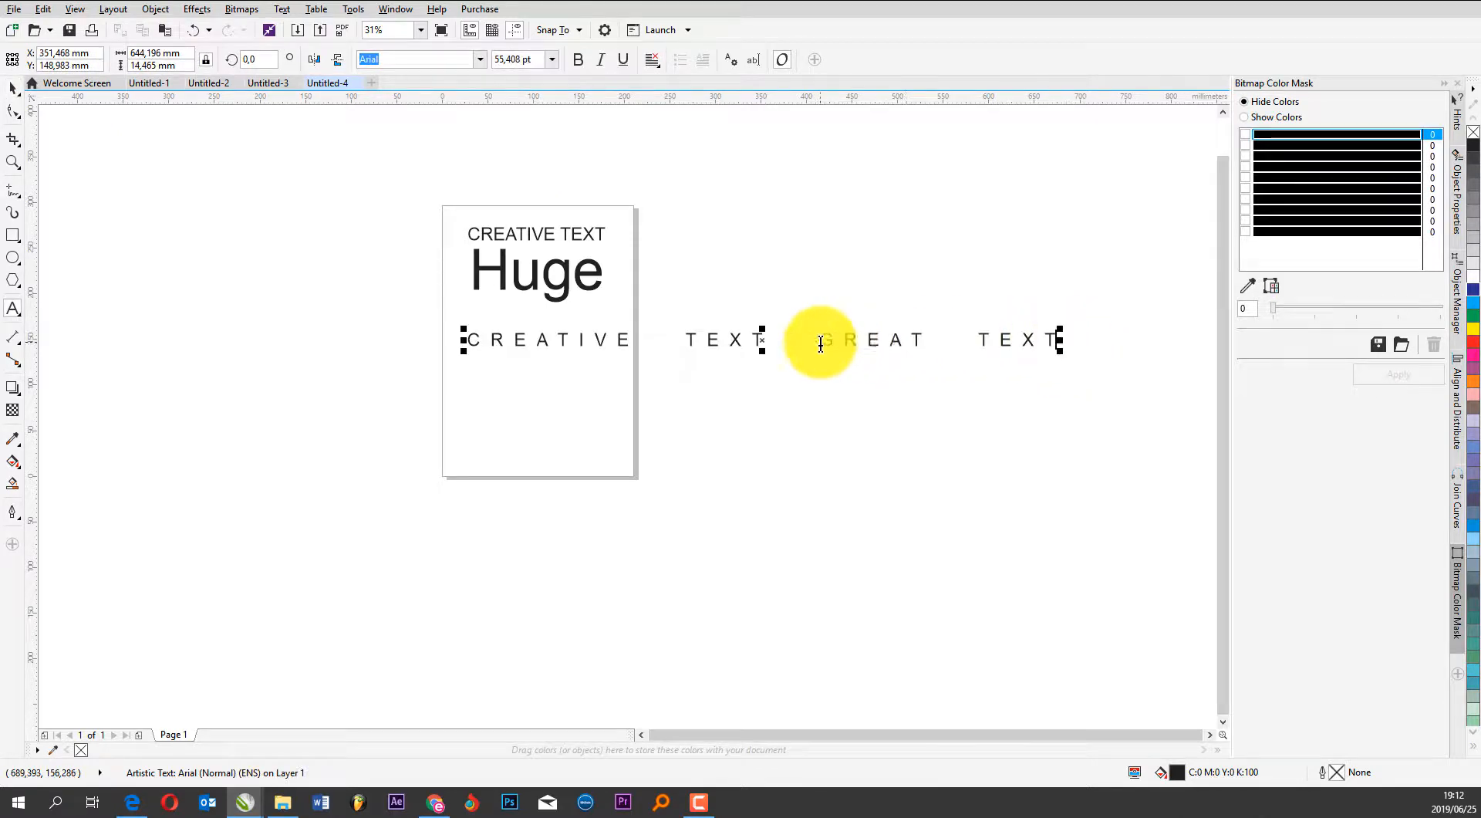
{"action": "key", "text": "Return"}
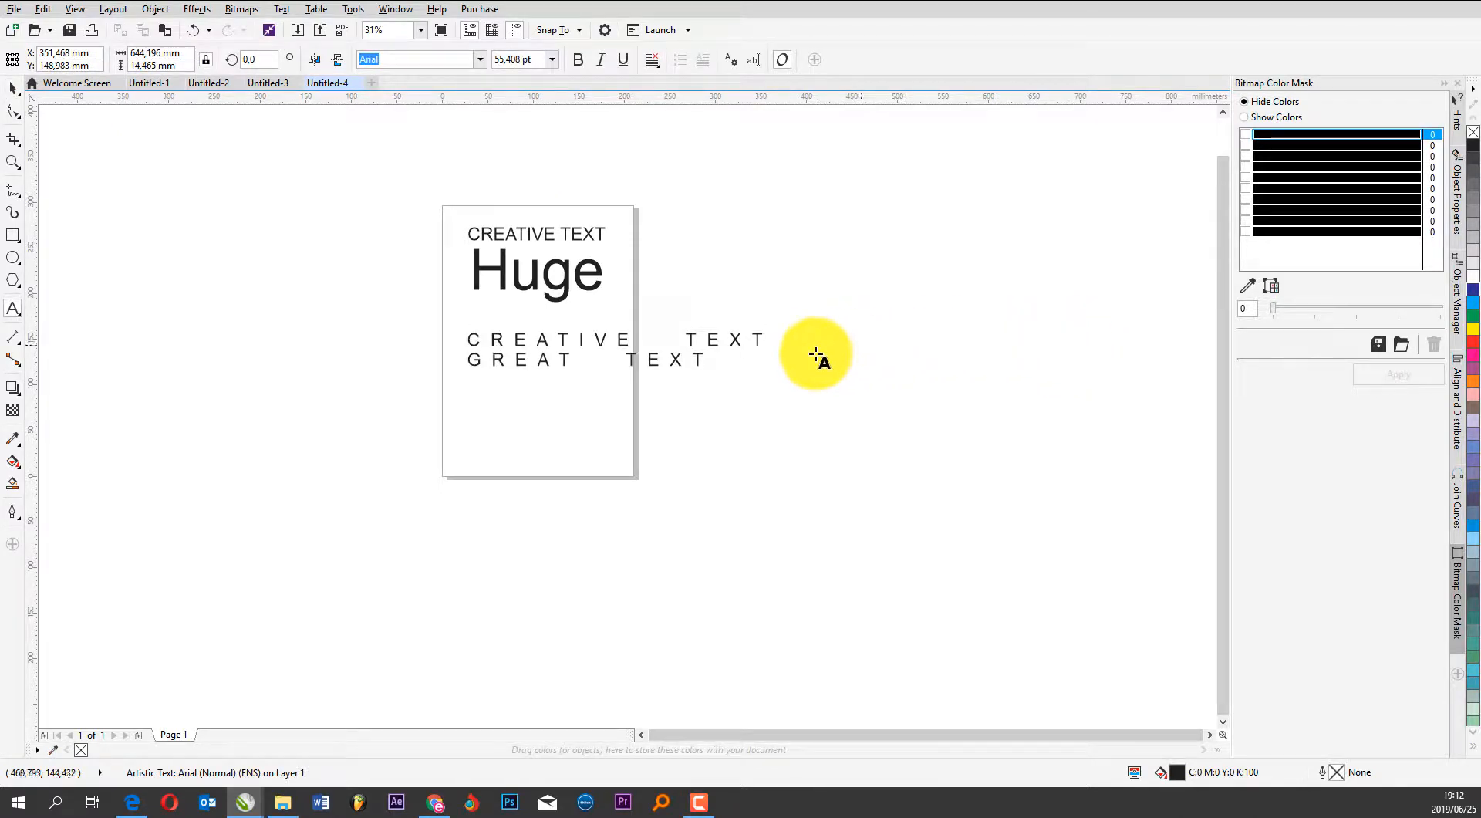
Tighten the line spacing of the two-line spaced text and scale it down to about 130 mm wide
{"action": "left_click", "coordinate": [14, 111]}
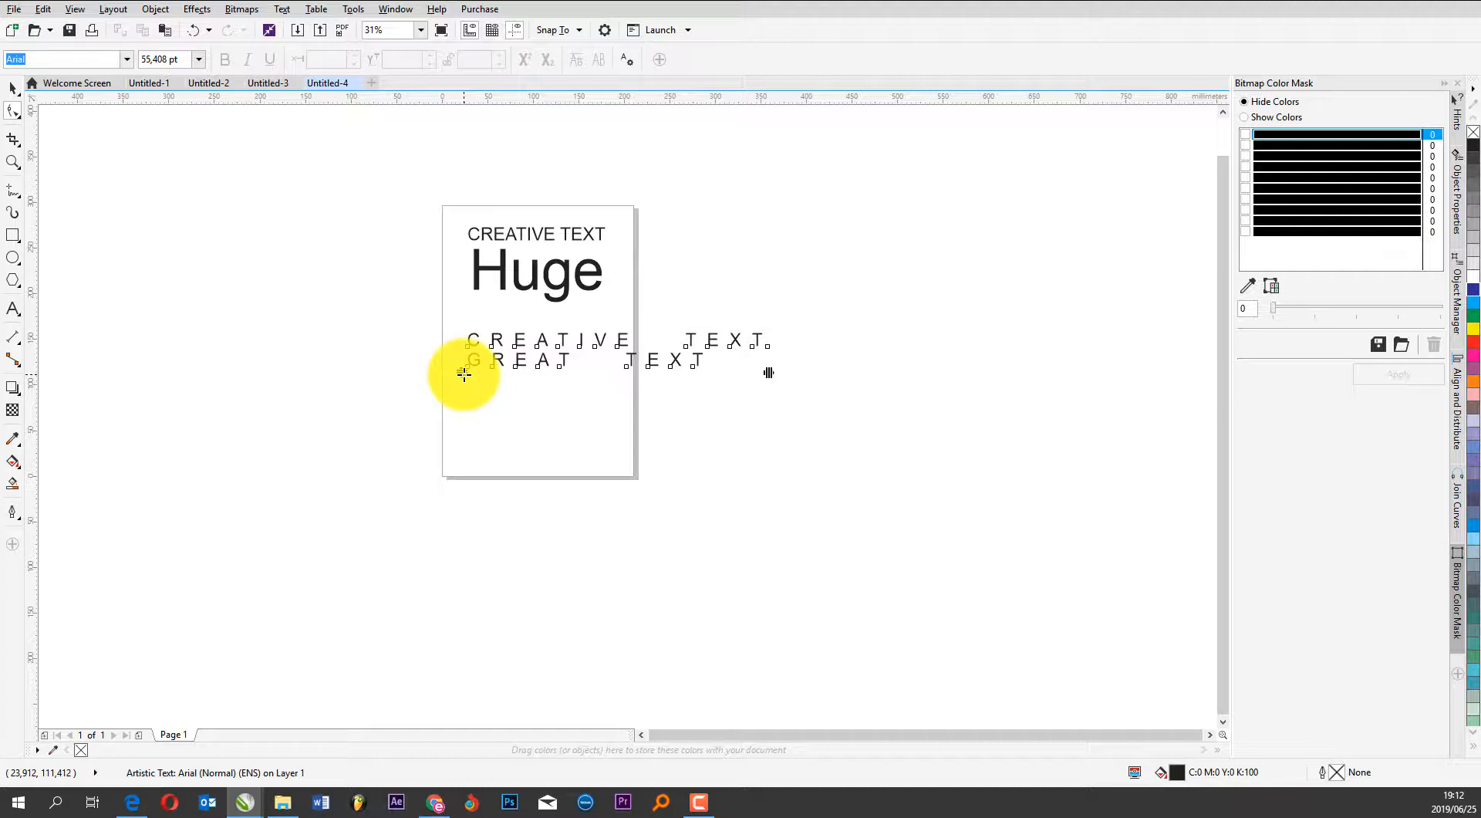
{"action": "mouse_move", "coordinate": [463, 374]}
{"action": "left_mouse_down"}
{"action": "mouse_move", "coordinate": [468, 402]}
{"action": "mouse_move", "coordinate": [455, 356]}
{"action": "left_mouse_up"}
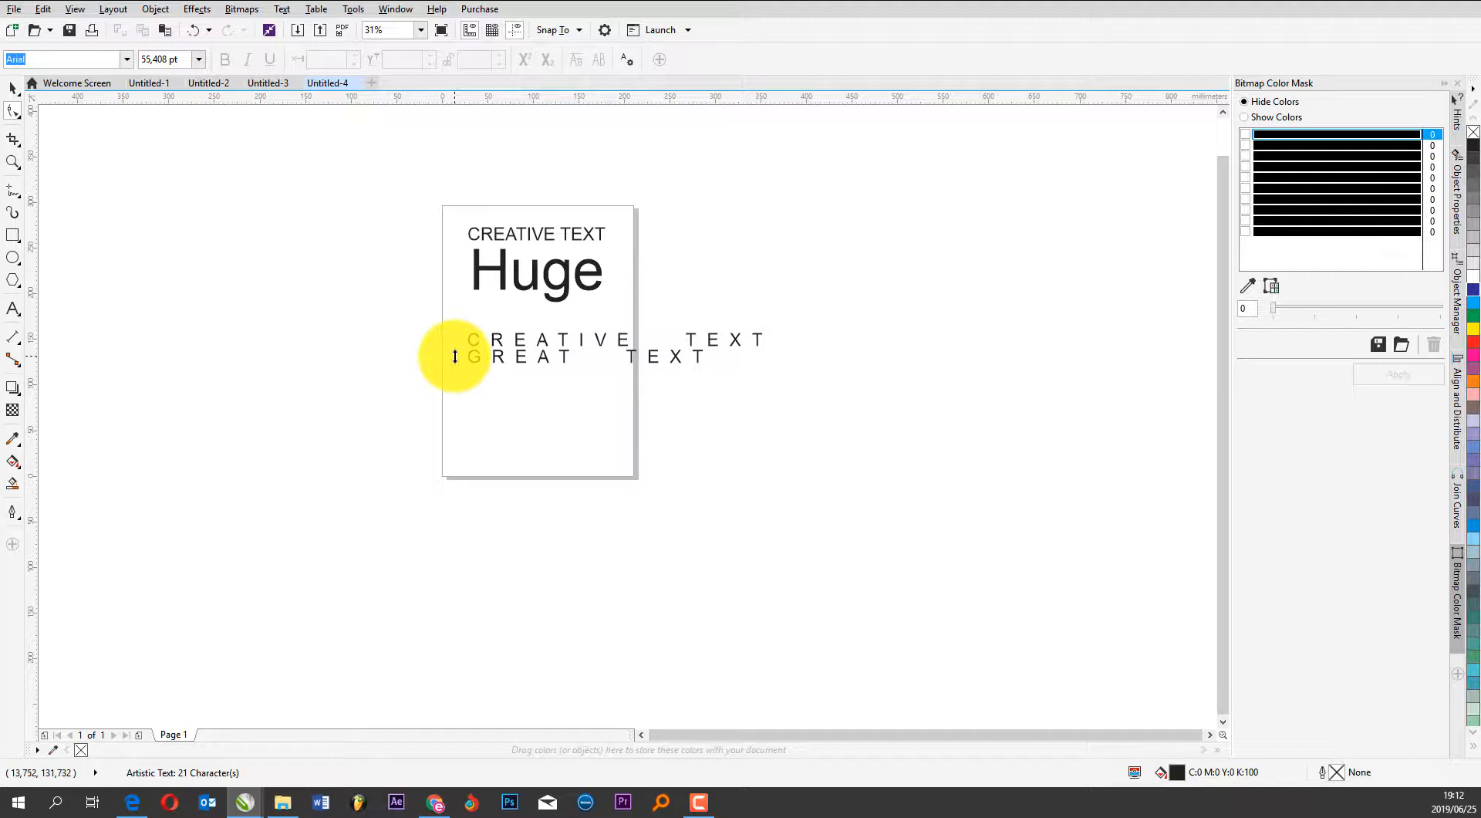
{"action": "left_click", "coordinate": [13, 89]}
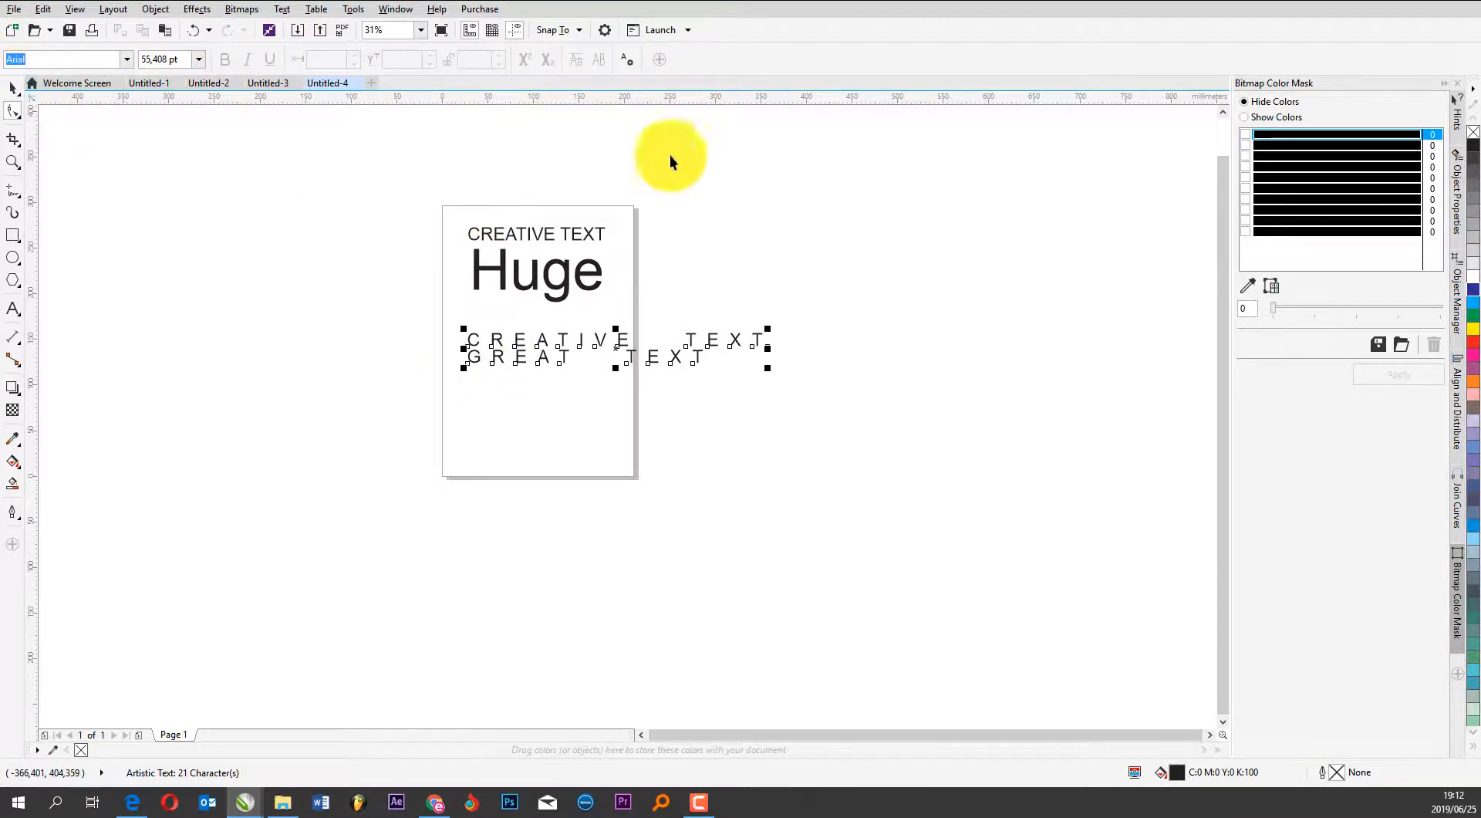
{"action": "left_click_drag", "start_coordinate": [766, 331], "coordinate": [590, 326]}
{"action": "key", "text": "Escape"}
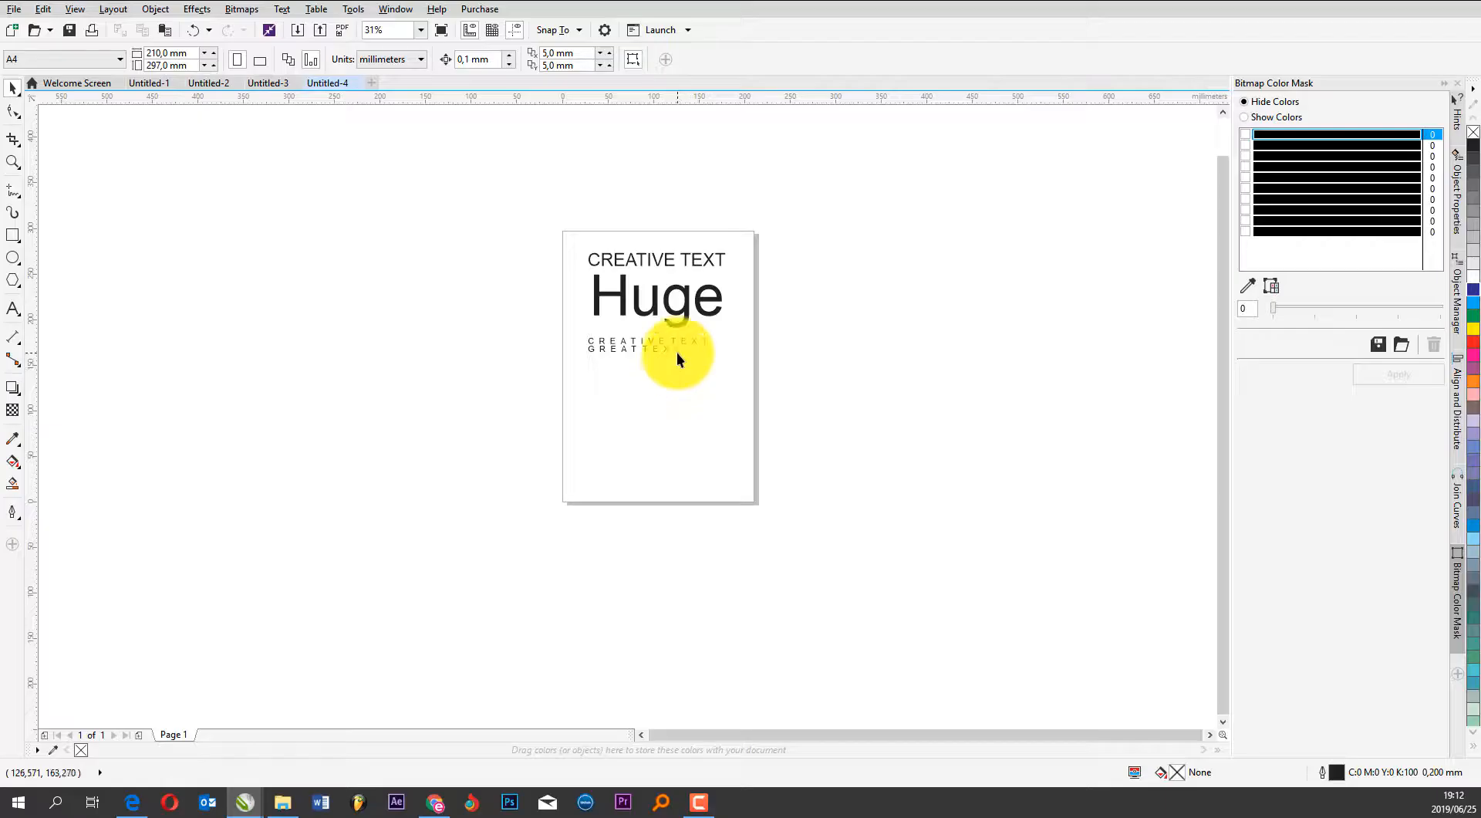
Center-align the two-line "CREATIVE TEXT GREAT TEXT" object and move it down so it sits centred below "Huge"
{"action": "scroll", "coordinate": [677, 352], "scroll_direction": "up", "scroll_amount": 2}
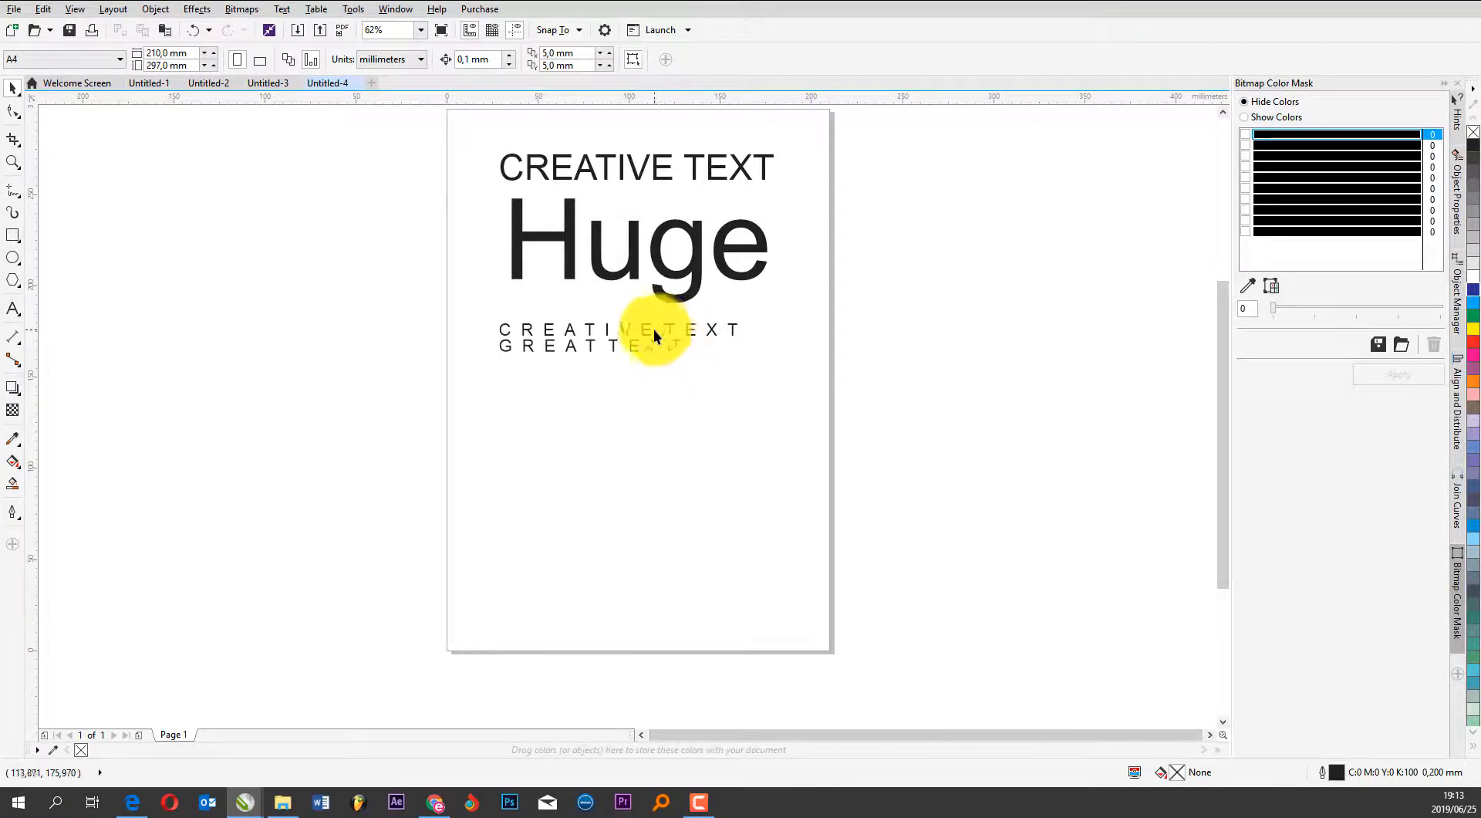
{"action": "left_click", "coordinate": [654, 329]}
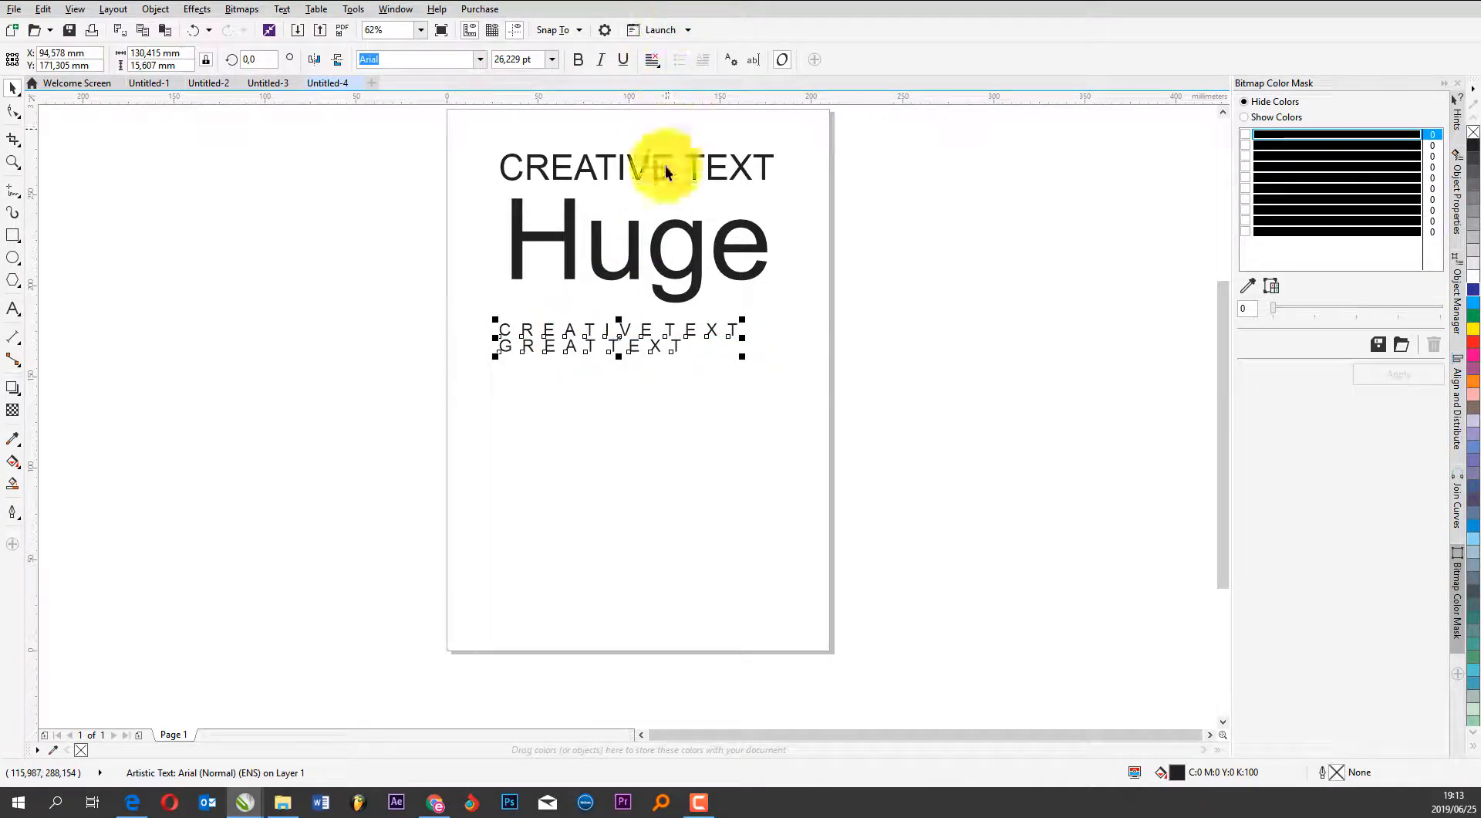
{"action": "left_click", "coordinate": [652, 59]}
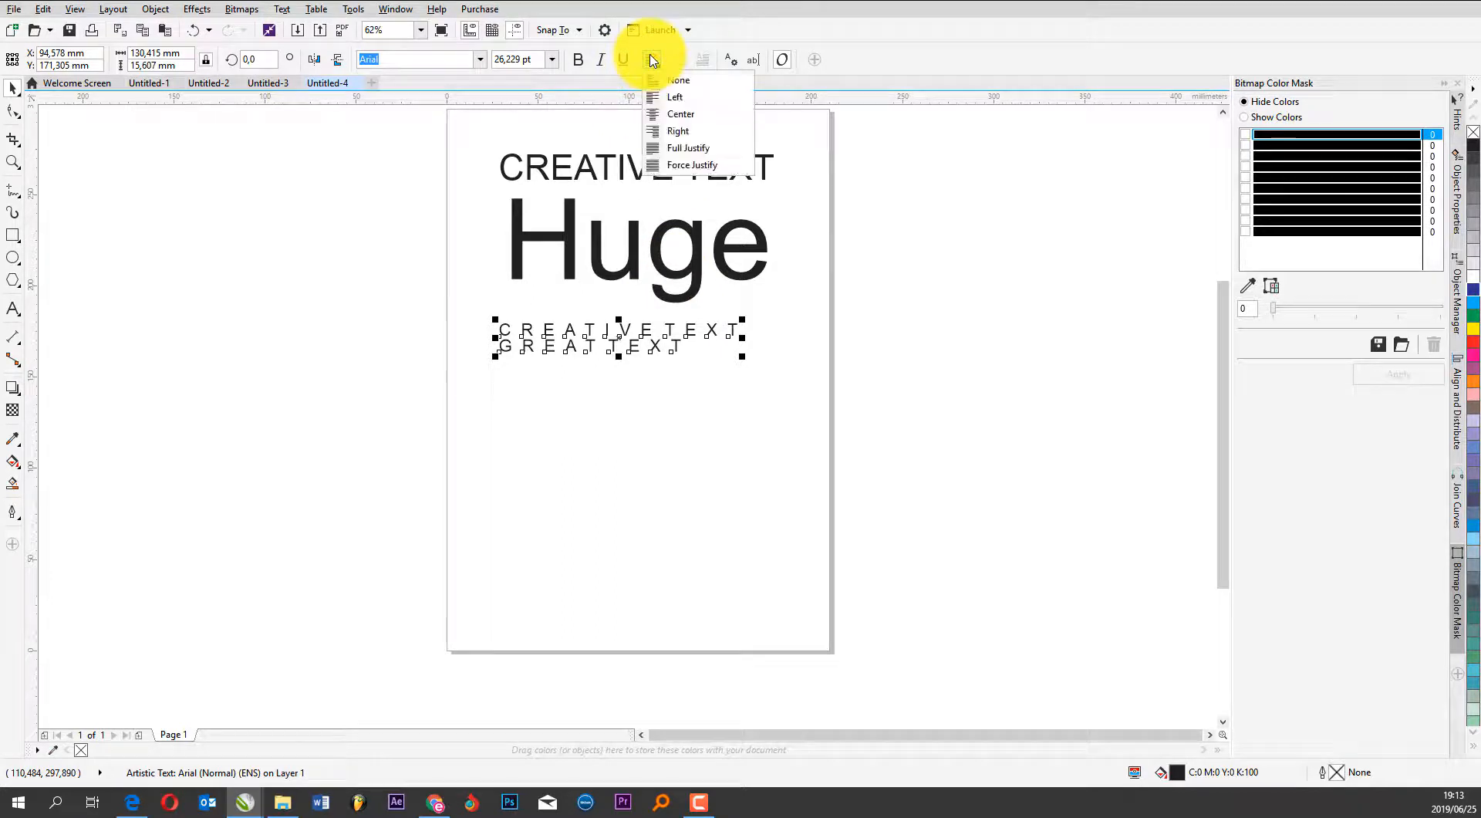
{"action": "left_click", "coordinate": [679, 114]}
{"action": "left_click_drag", "start_coordinate": [686, 347], "coordinate": [699, 383]}
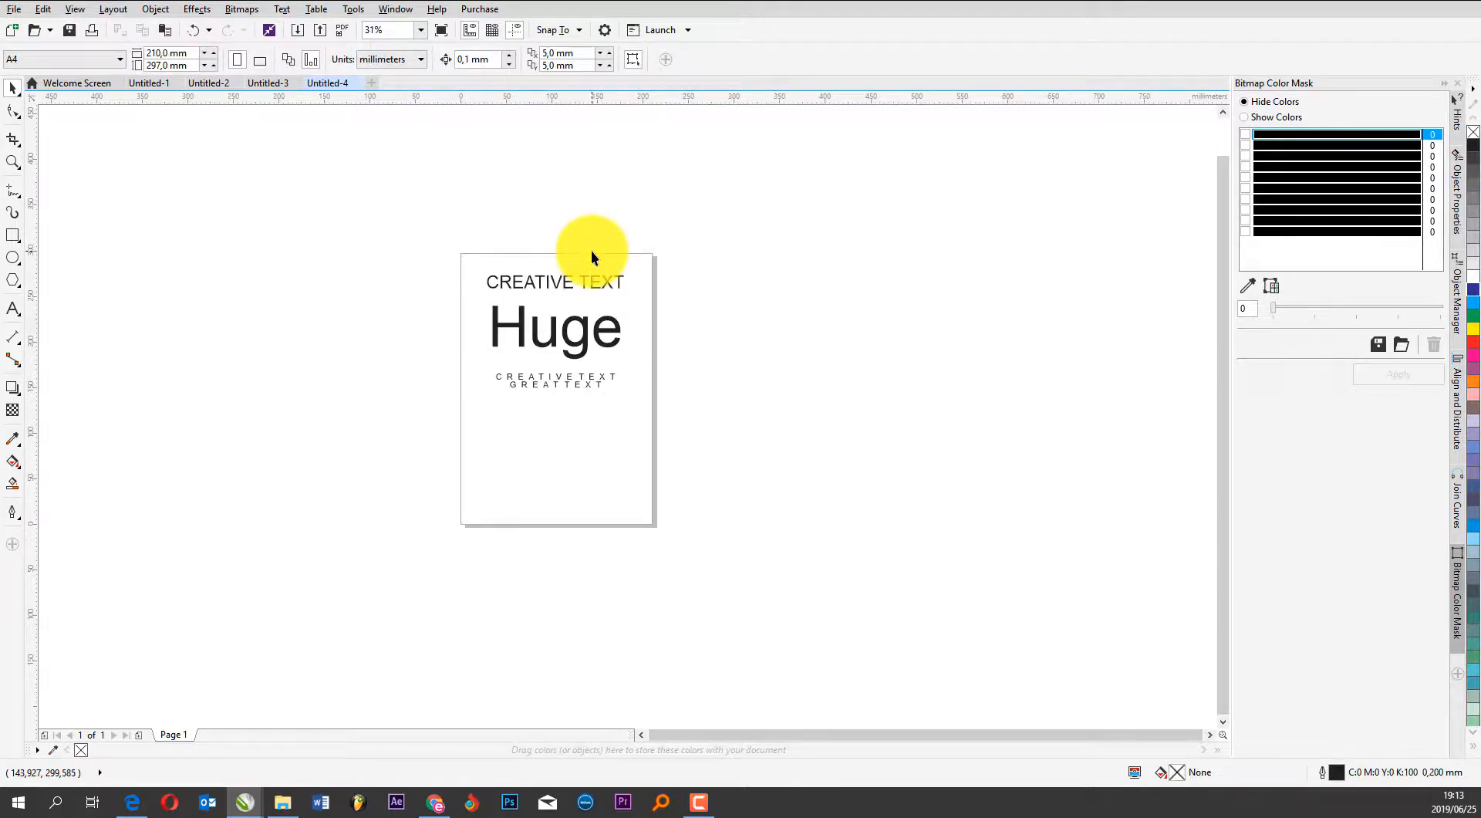
Scale the word "Huge" to about 139 mm wide, keeping it between the heading and the spaced text
{"action": "left_click", "coordinate": [613, 318]}
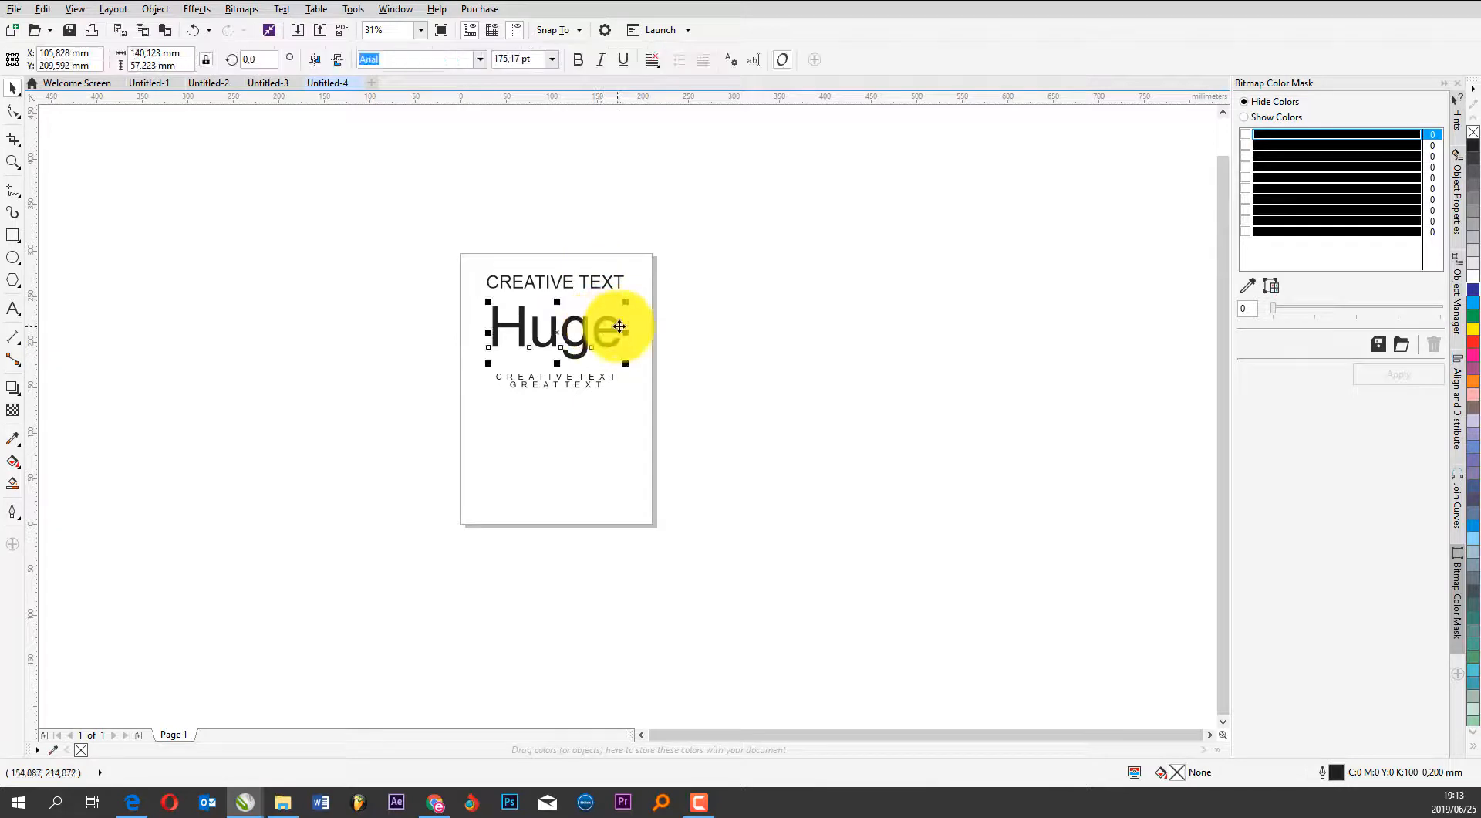
{"action": "mouse_move", "coordinate": [625, 305]}
{"action": "left_mouse_down"}
{"action": "mouse_move", "coordinate": [710, 258]}
{"action": "mouse_move", "coordinate": [625, 300]}
{"action": "left_mouse_up"}
{"action": "scroll", "coordinate": [525, 392], "scroll_direction": "up", "scroll_amount": 2}
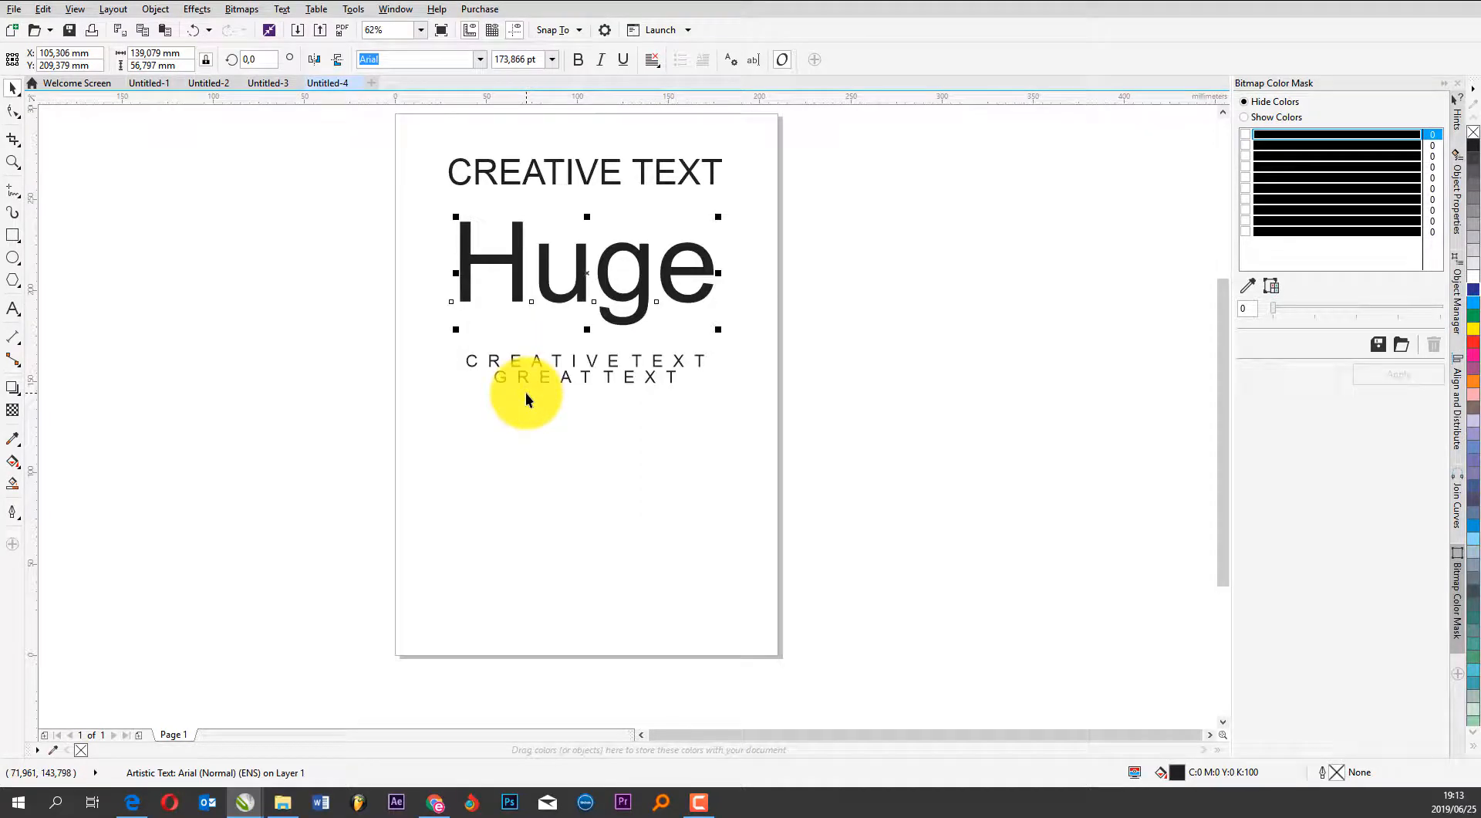
{"action": "left_click", "coordinate": [534, 173]}
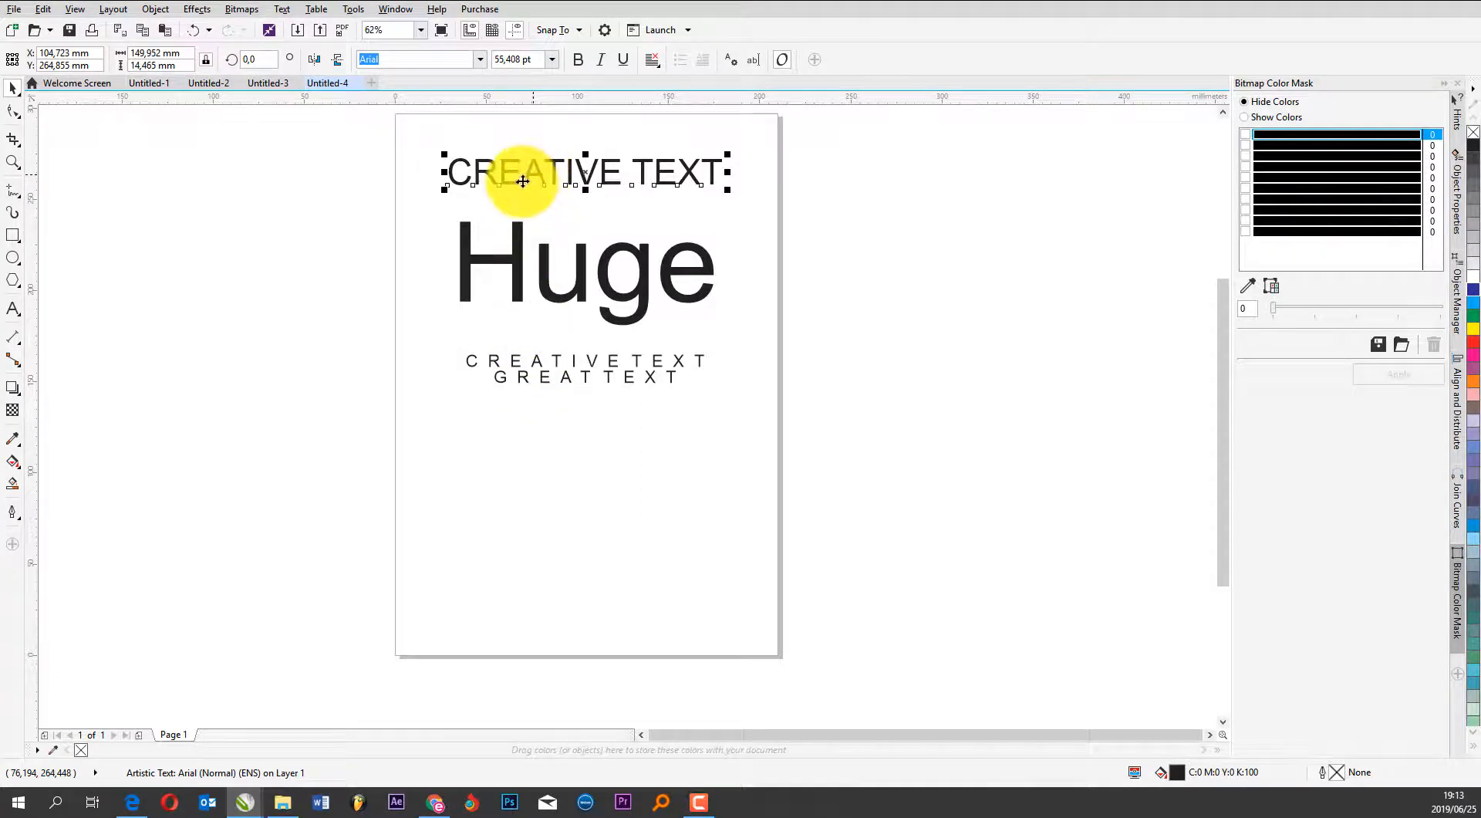
{"action": "left_click", "coordinate": [237, 228]}
Draw a paragraph text frame about 178 by 99 mm below the artistic text and fill it with the "Lorem Ipsum is simply dummy text" paragraph
{"action": "left_click", "coordinate": [12, 315]}
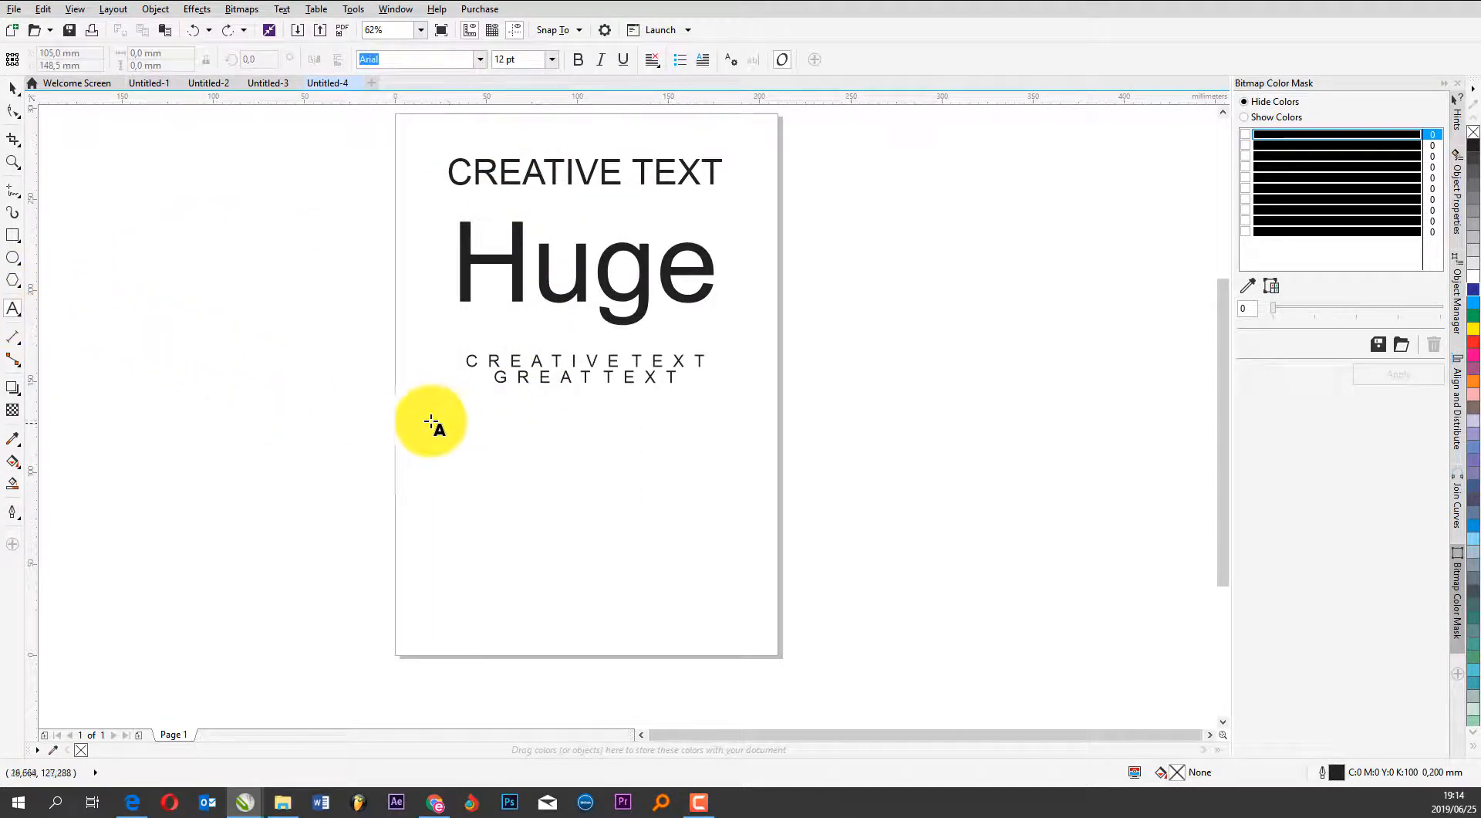
{"action": "left_click_drag", "start_coordinate": [429, 419], "coordinate": [756, 602]}
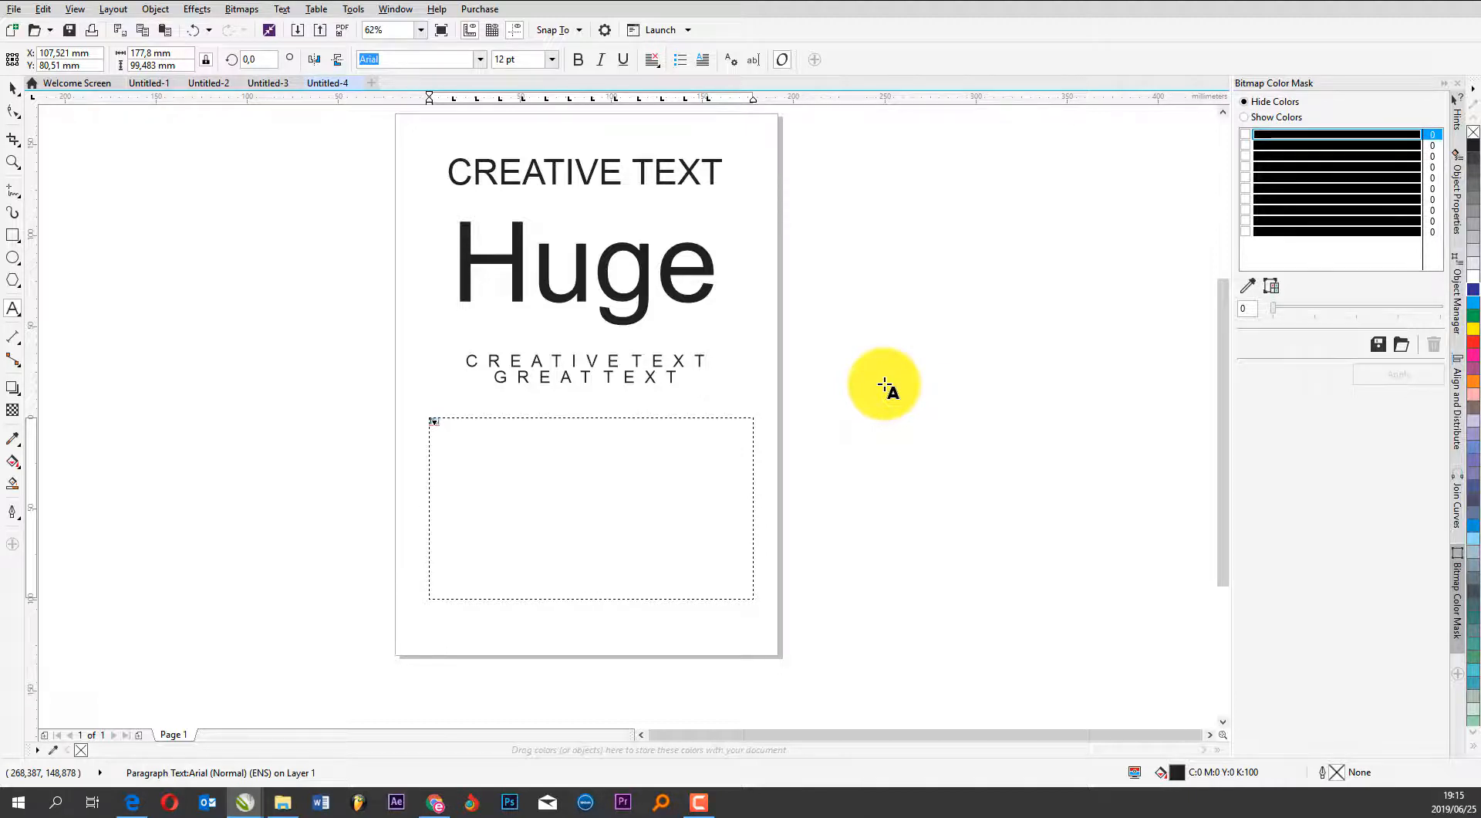
{"action": "type", "text": "Lorem Ipsum is simply dummy text of the printing and typesetting industry. Lorem Ipsum has been the industry's standard dummy text ever since the 1500s, when an unknown printer took a galley of type and scrambled it to make a type specimen book. It has survived not only five centuries, but also the leap into electronic typesetting, remaining essentially unchanged. It was popularised in the 1960s with the release of Letraset sheets containing Lorem Ipsum passages, and more recently with desktop publishing software like Aldus PageMaker including versions of Lorem Ipsum."}
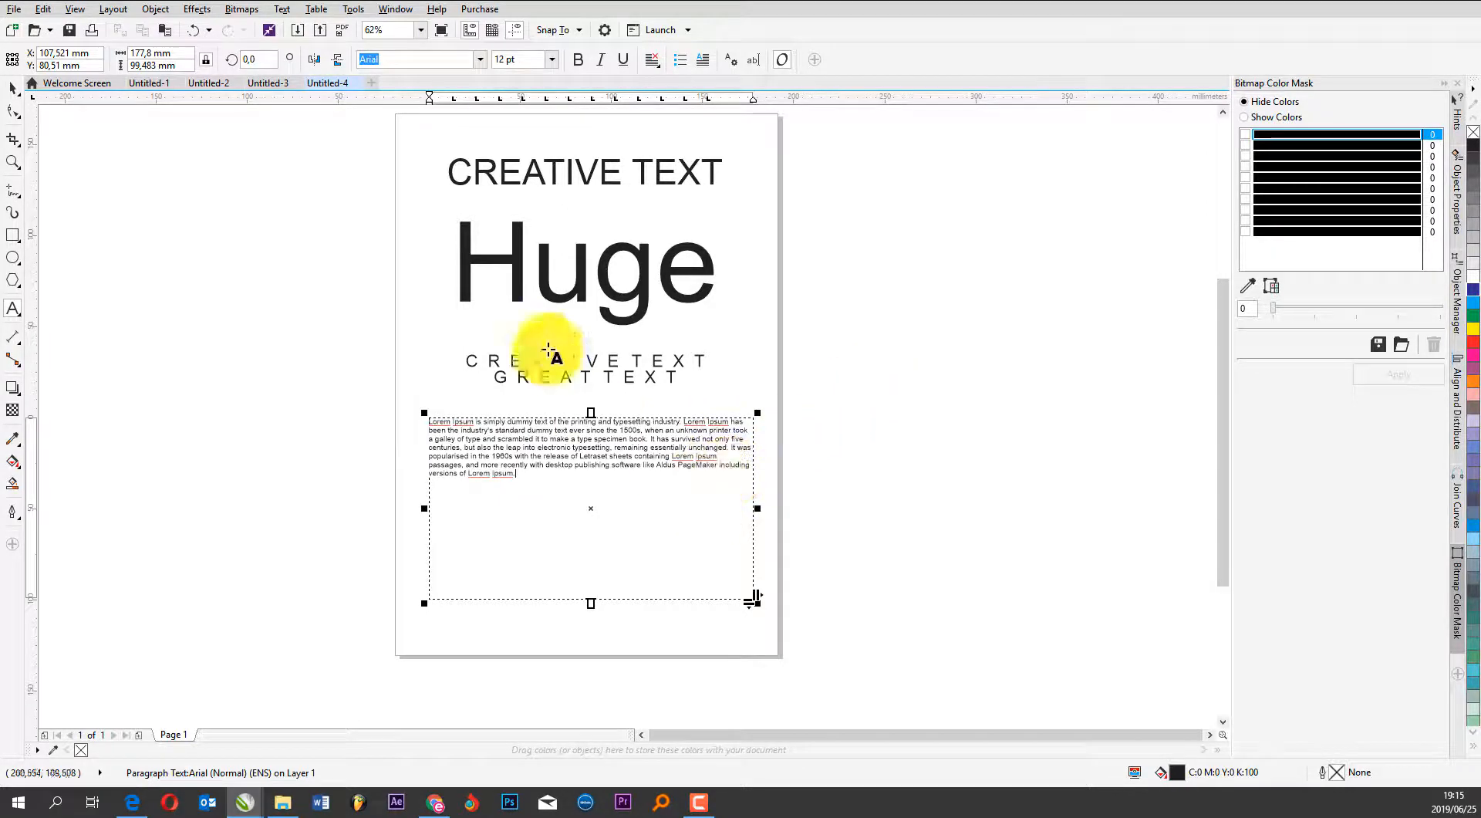
Narrow the Lorem Ipsum text frame from its left side to about 166 mm wide
{"action": "left_click", "coordinate": [12, 96]}
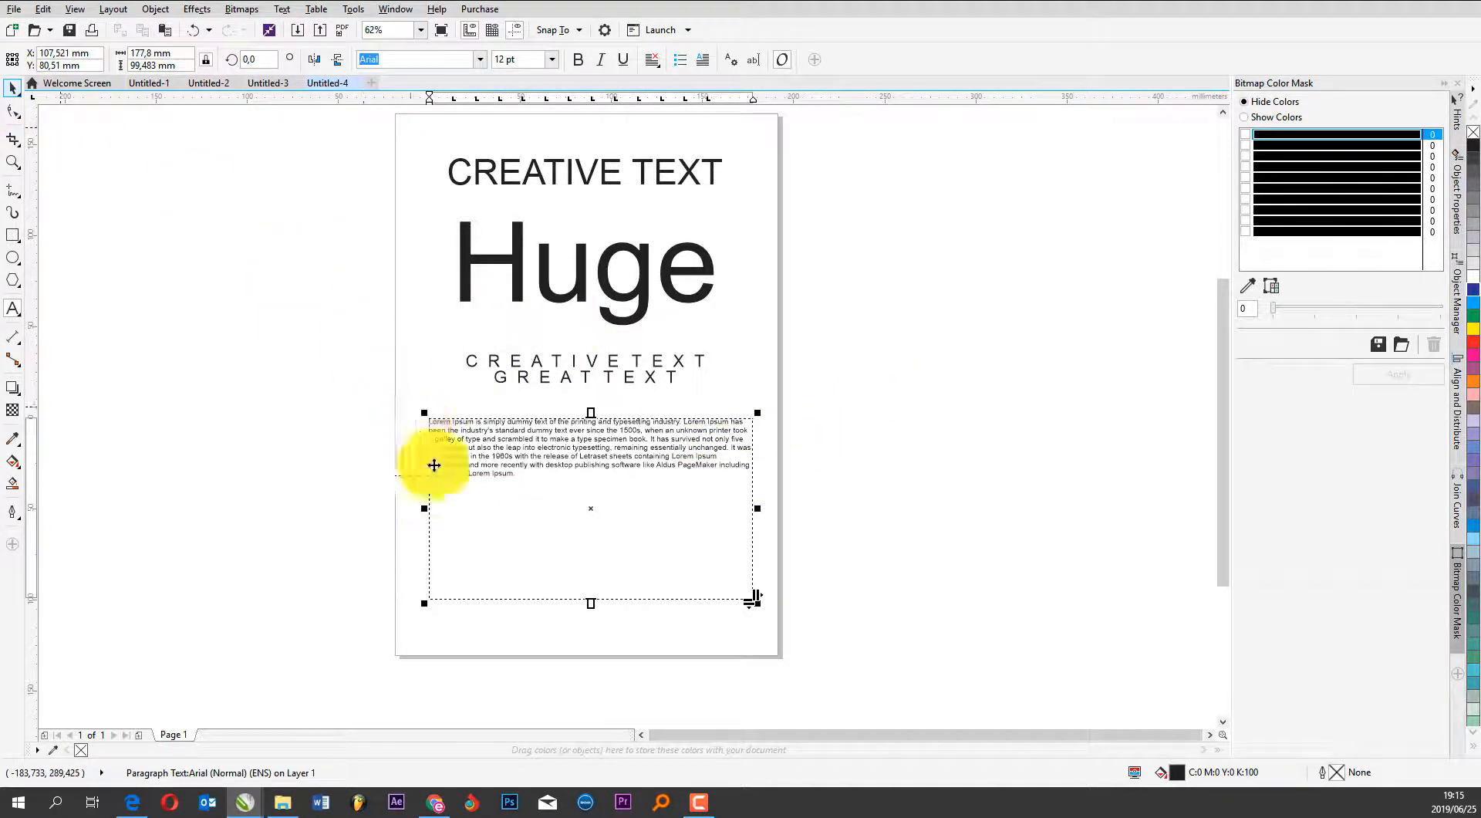
{"action": "left_click_drag", "start_coordinate": [592, 604], "coordinate": [592, 604]}
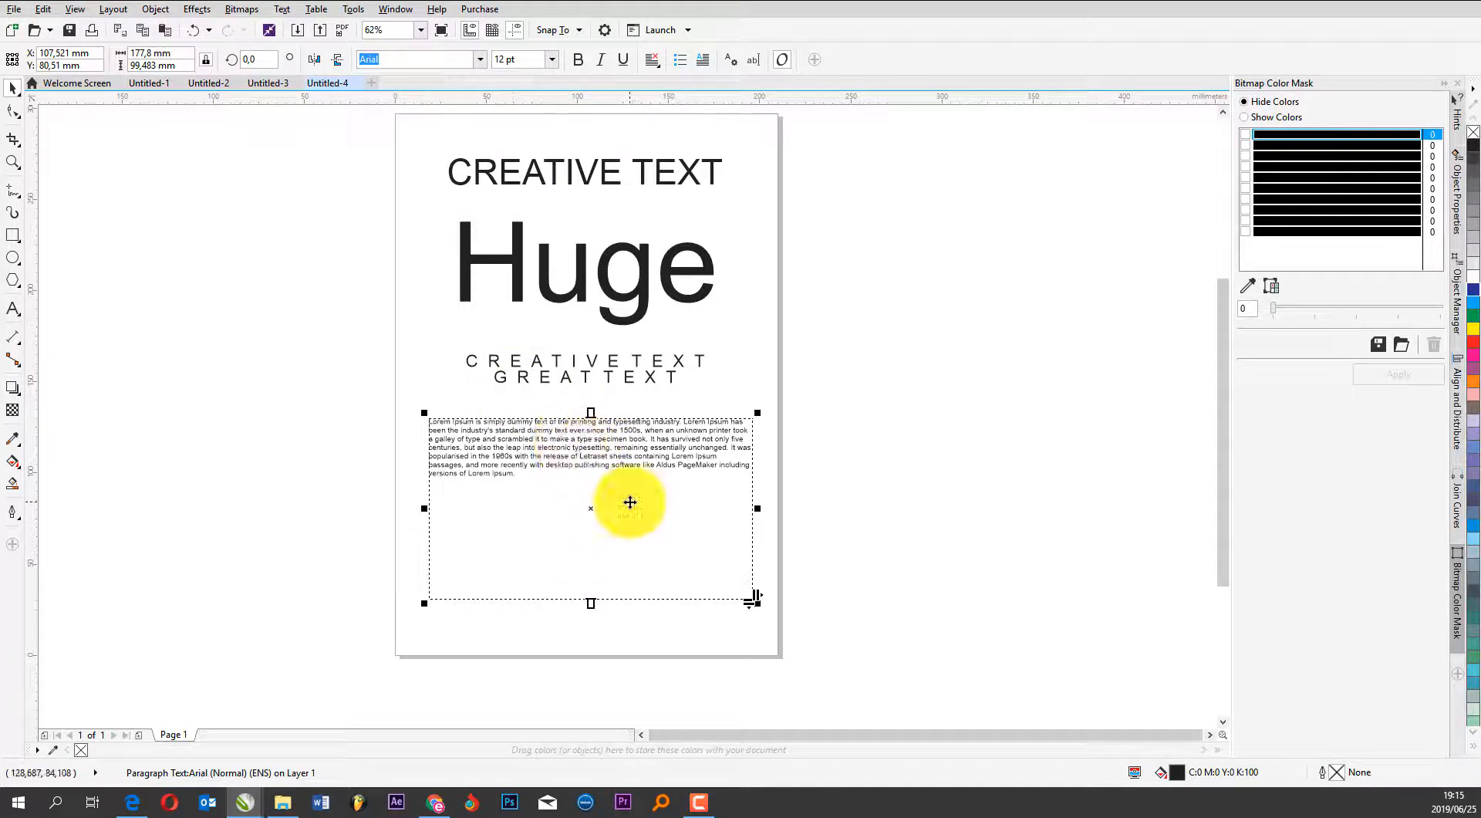
{"action": "scroll", "coordinate": [647, 484], "scroll_direction": "up", "scroll_amount": 2}
{"action": "scroll", "coordinate": [669, 452], "scroll_direction": "down", "scroll_amount": 2}
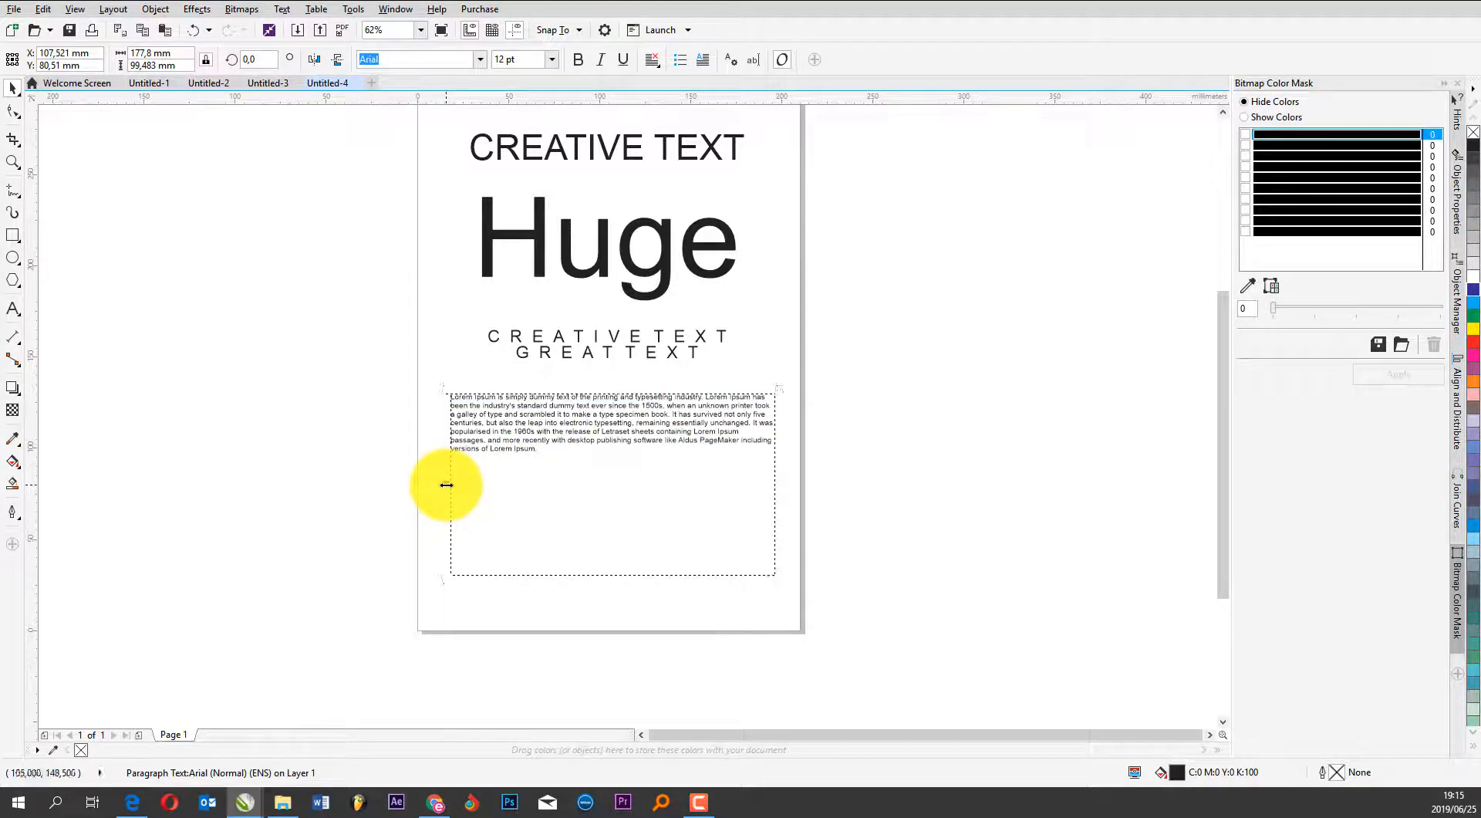
{"action": "mouse_move", "coordinate": [446, 485]}
{"action": "left_mouse_down"}
{"action": "mouse_move", "coordinate": [546, 498]}
{"action": "mouse_move", "coordinate": [655, 478]}
{"action": "mouse_move", "coordinate": [479, 486]}
{"action": "mouse_move", "coordinate": [628, 492]}
{"action": "mouse_move", "coordinate": [471, 491]}
{"action": "left_mouse_up"}
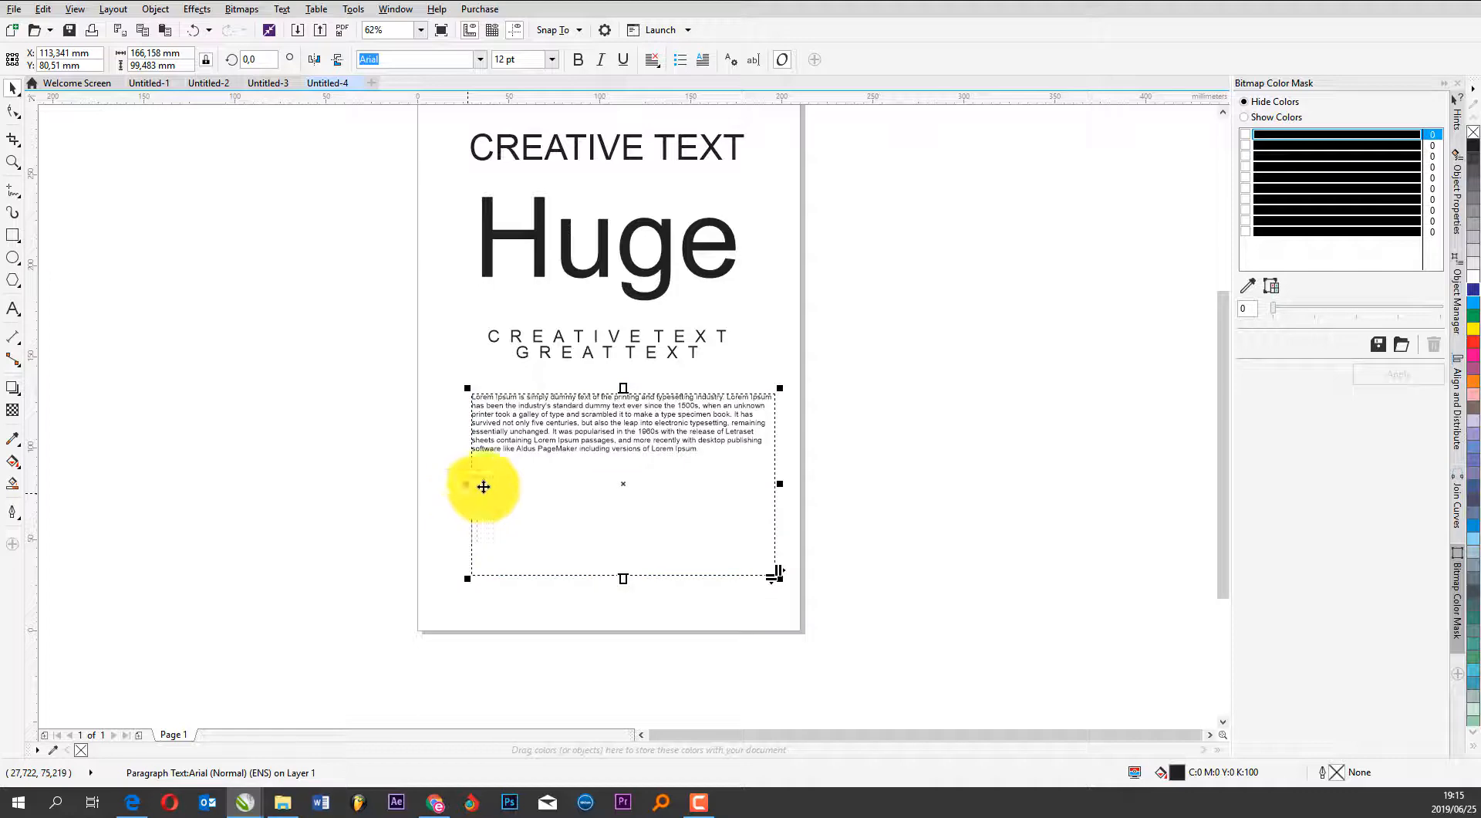
Insert three tabs between "Lorem" and "Ipsum" at the start of the paragraph
{"action": "double_click", "coordinate": [692, 432]}
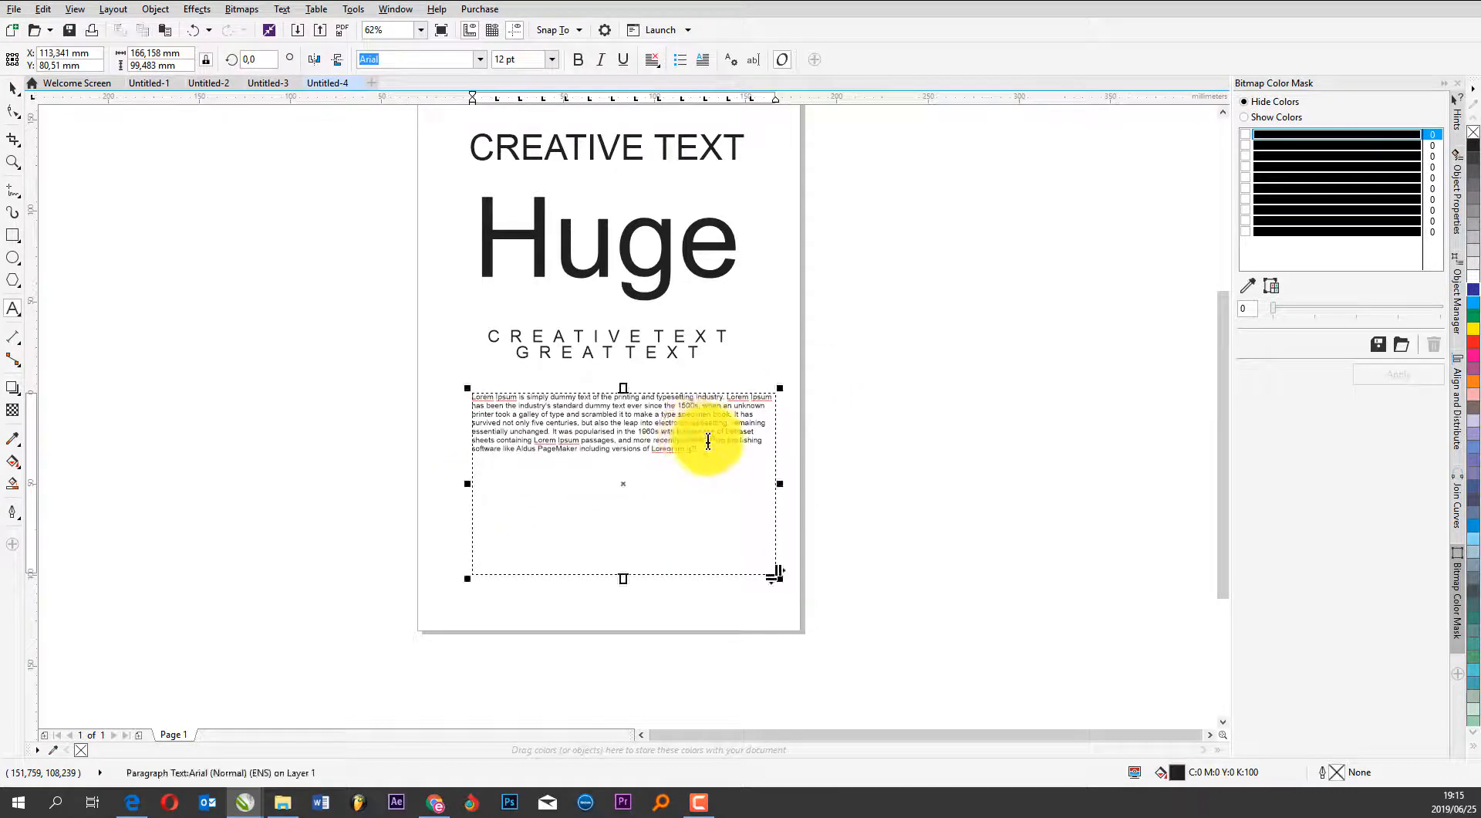
{"action": "scroll", "coordinate": [529, 423], "scroll_direction": "up", "scroll_amount": 2}
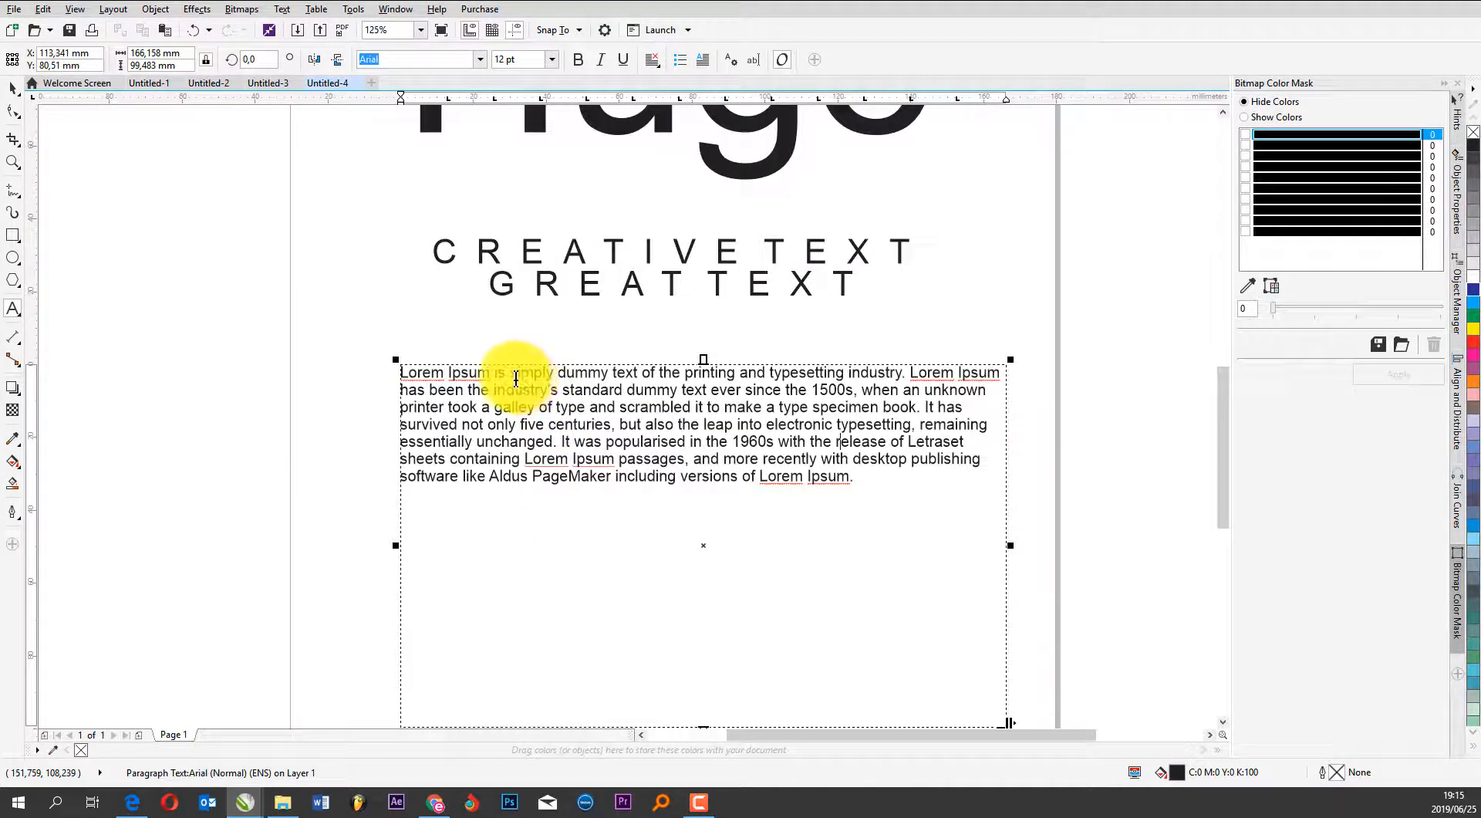
{"action": "left_click", "coordinate": [508, 378]}
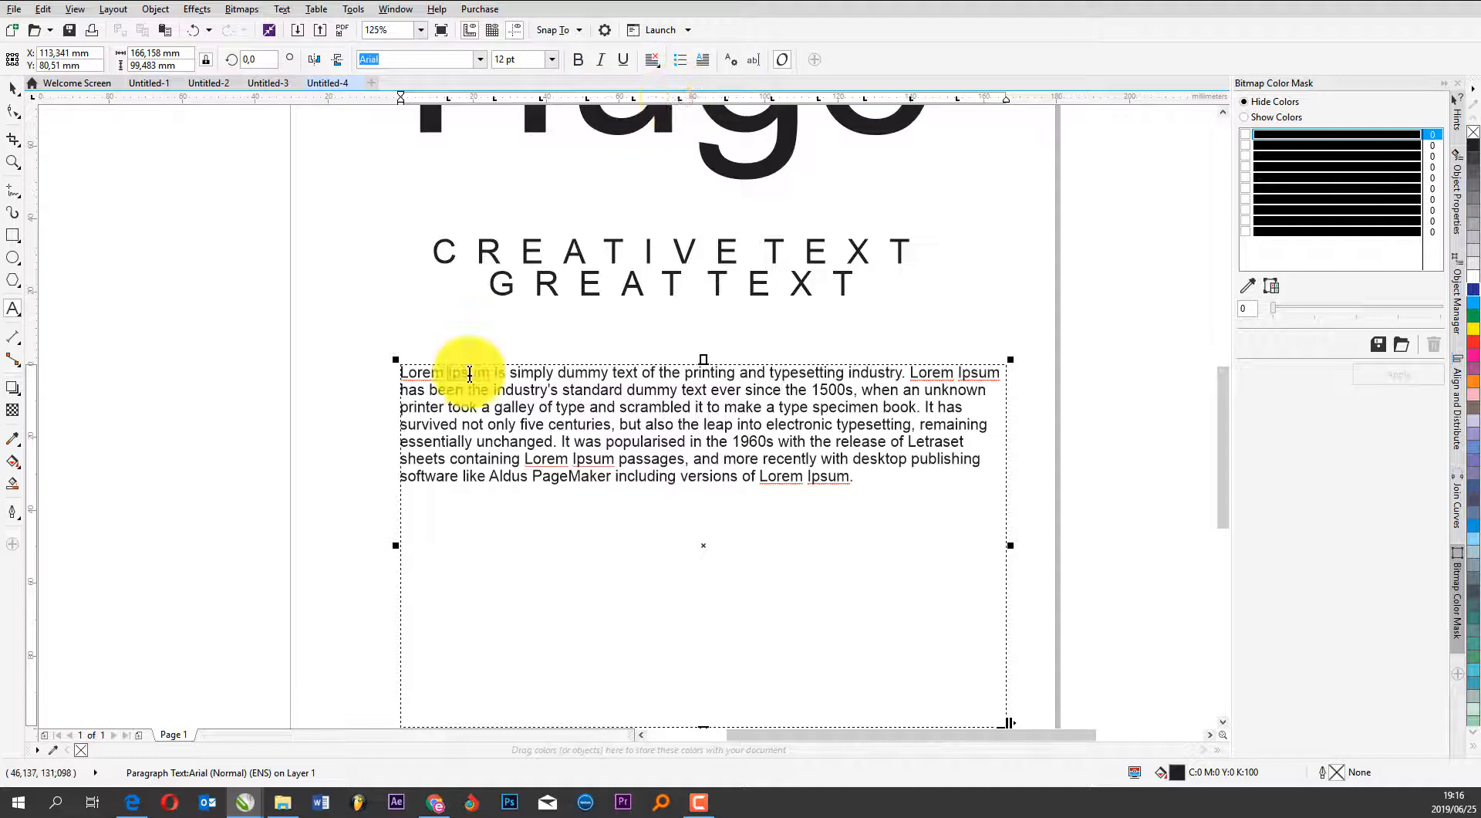
{"action": "key", "text": "Tab"}
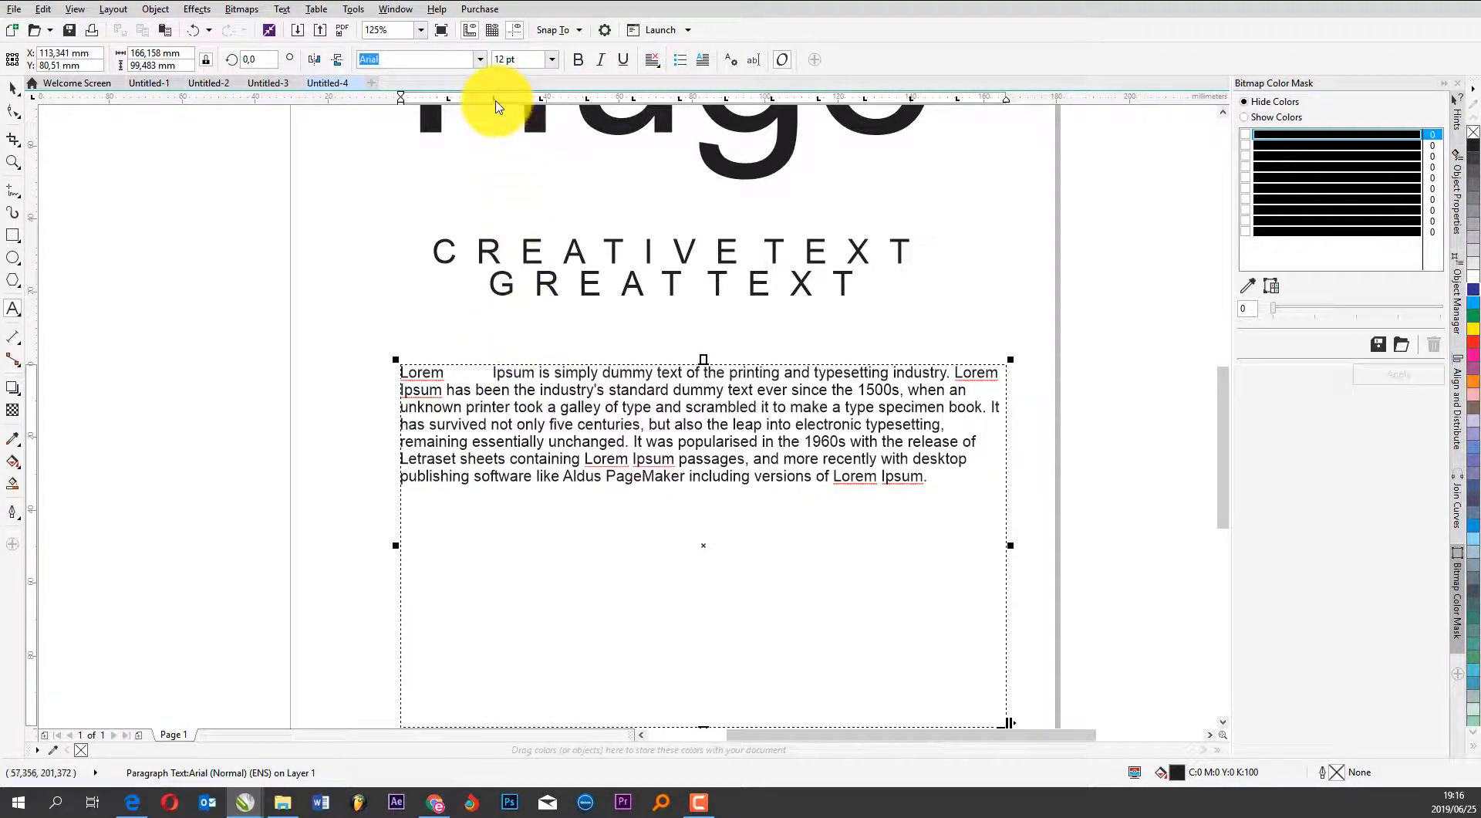
{"action": "key", "text": "Tab"}
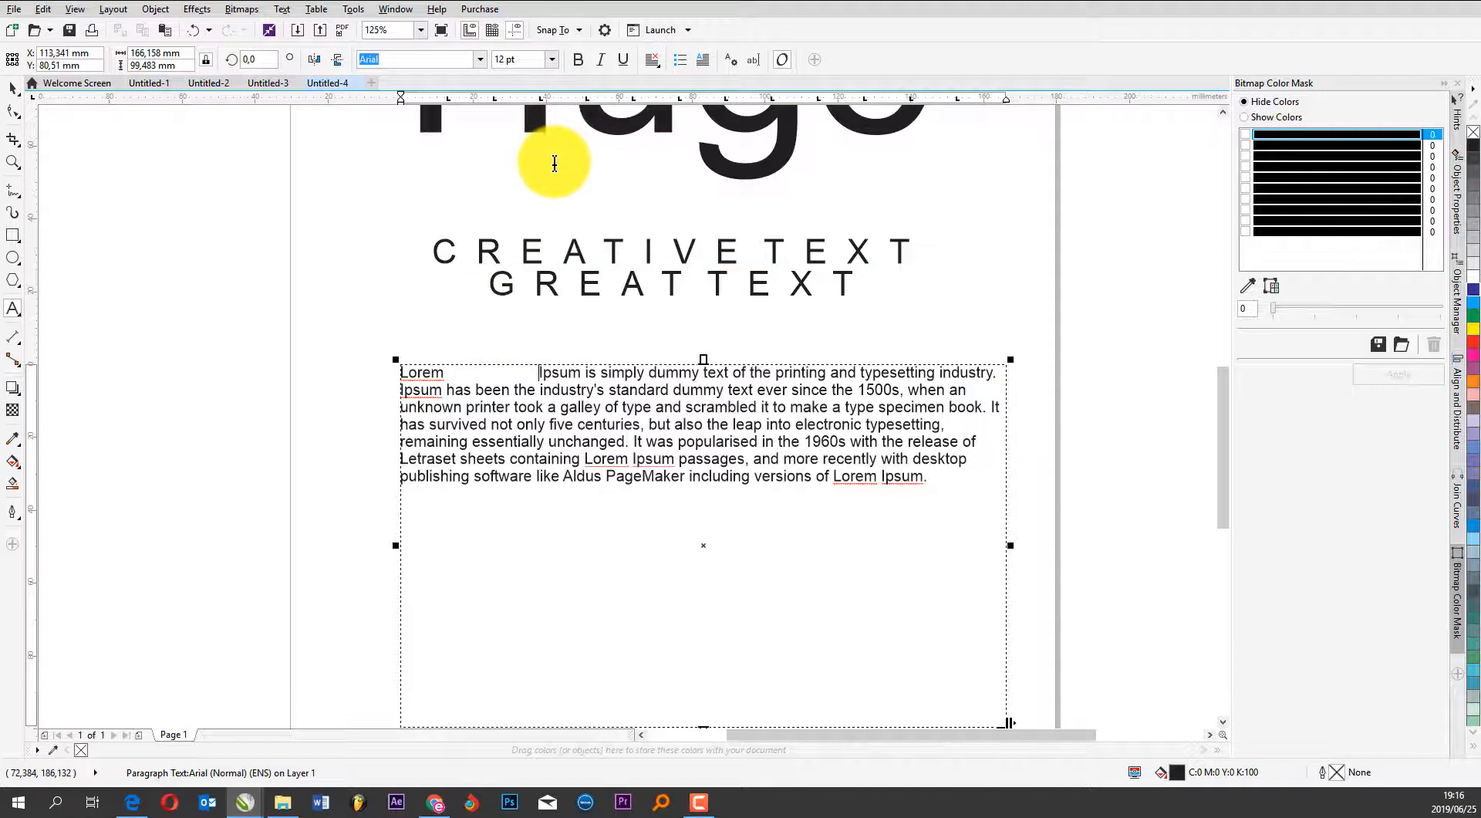
{"action": "key", "text": "Tab"}
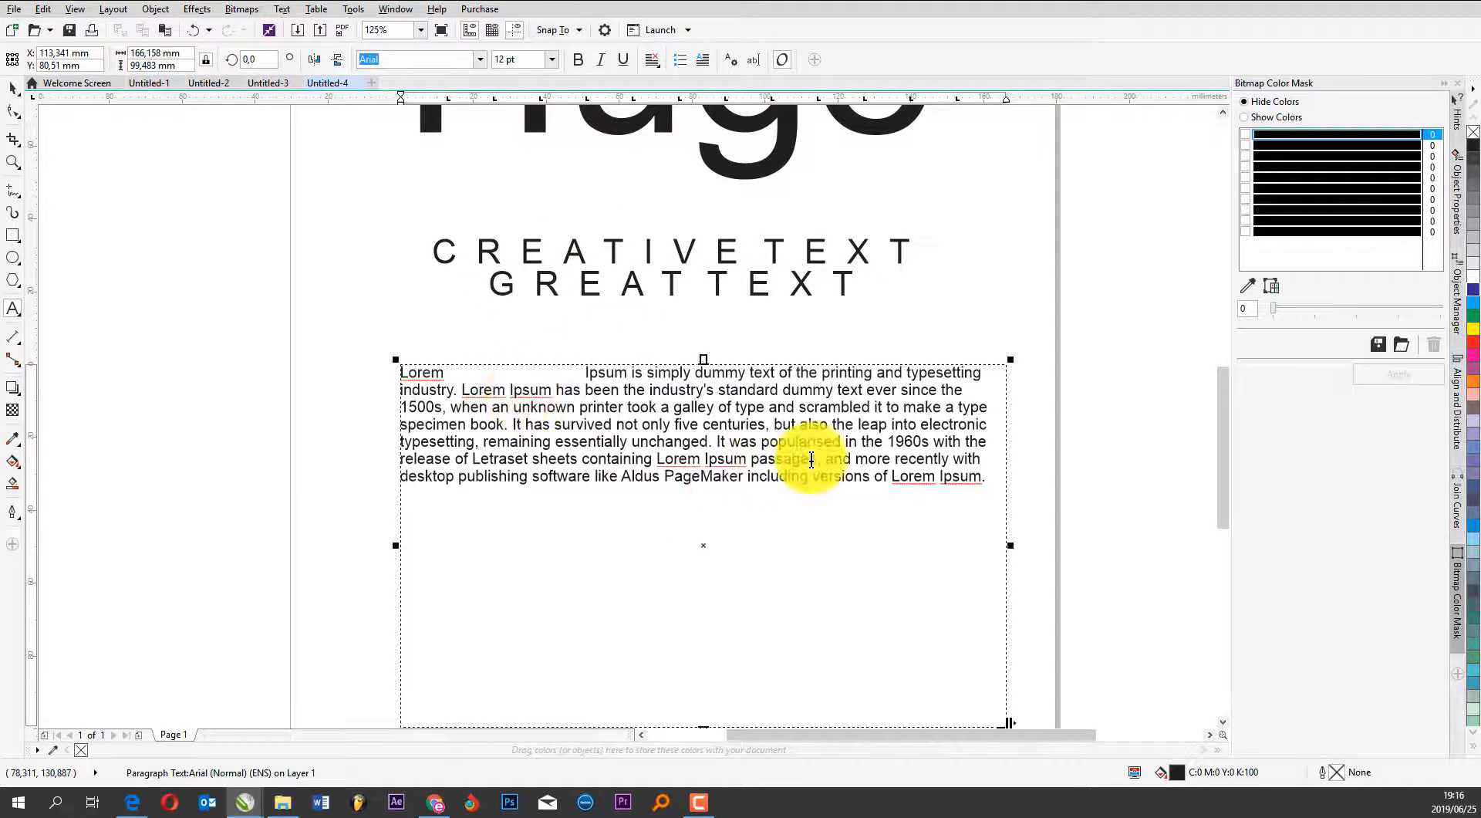
Replace the paragraph with tab-aligned "Name:" and "Surname:" rows containing the person's first name and surname, plus a third column with "WQWQ" and "SQSQ"
{"action": "left_click_drag", "start_coordinate": [988, 478], "coordinate": [397, 359]}
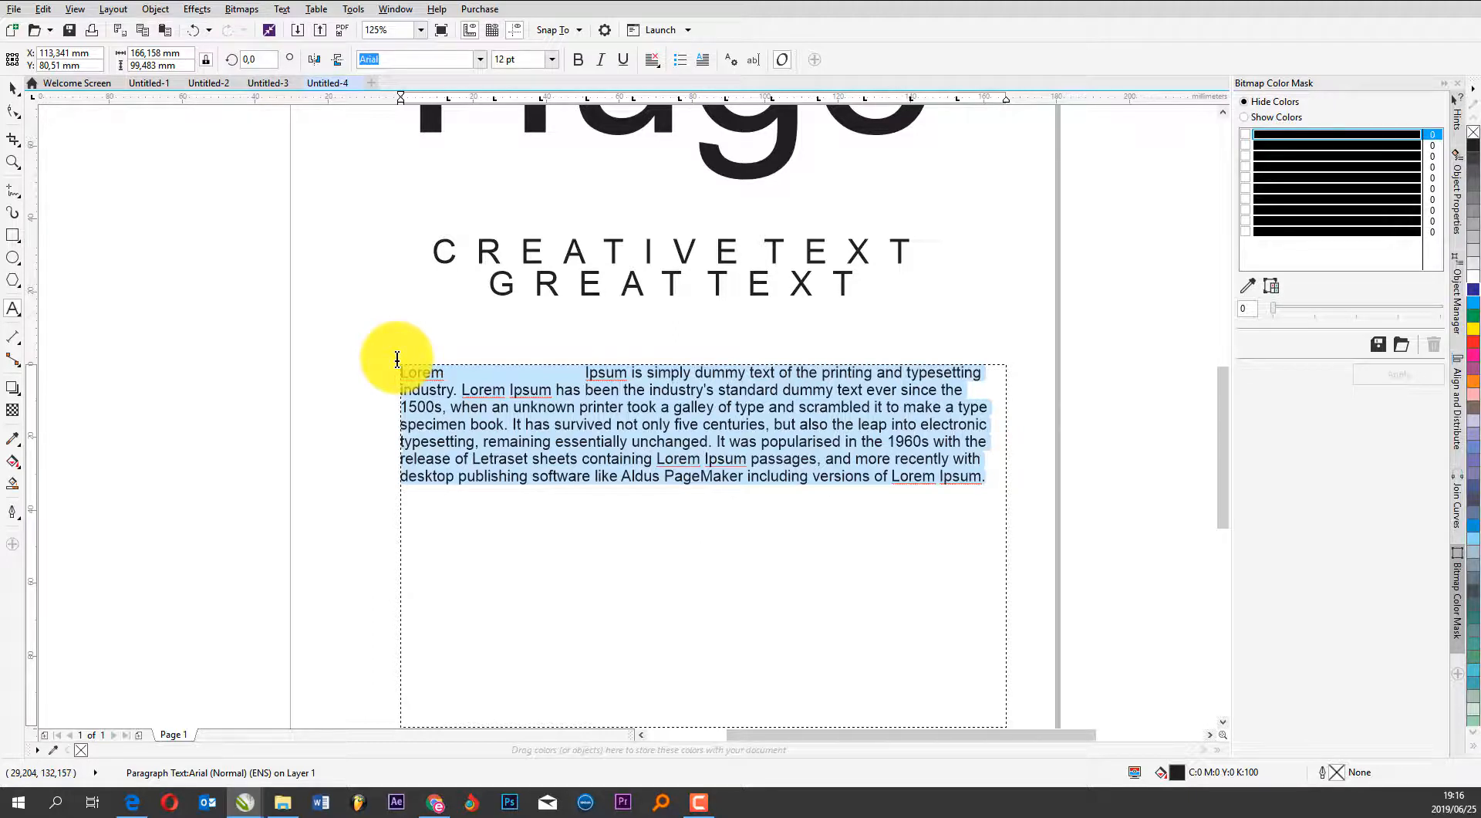
{"action": "type", "text": "Ne"}
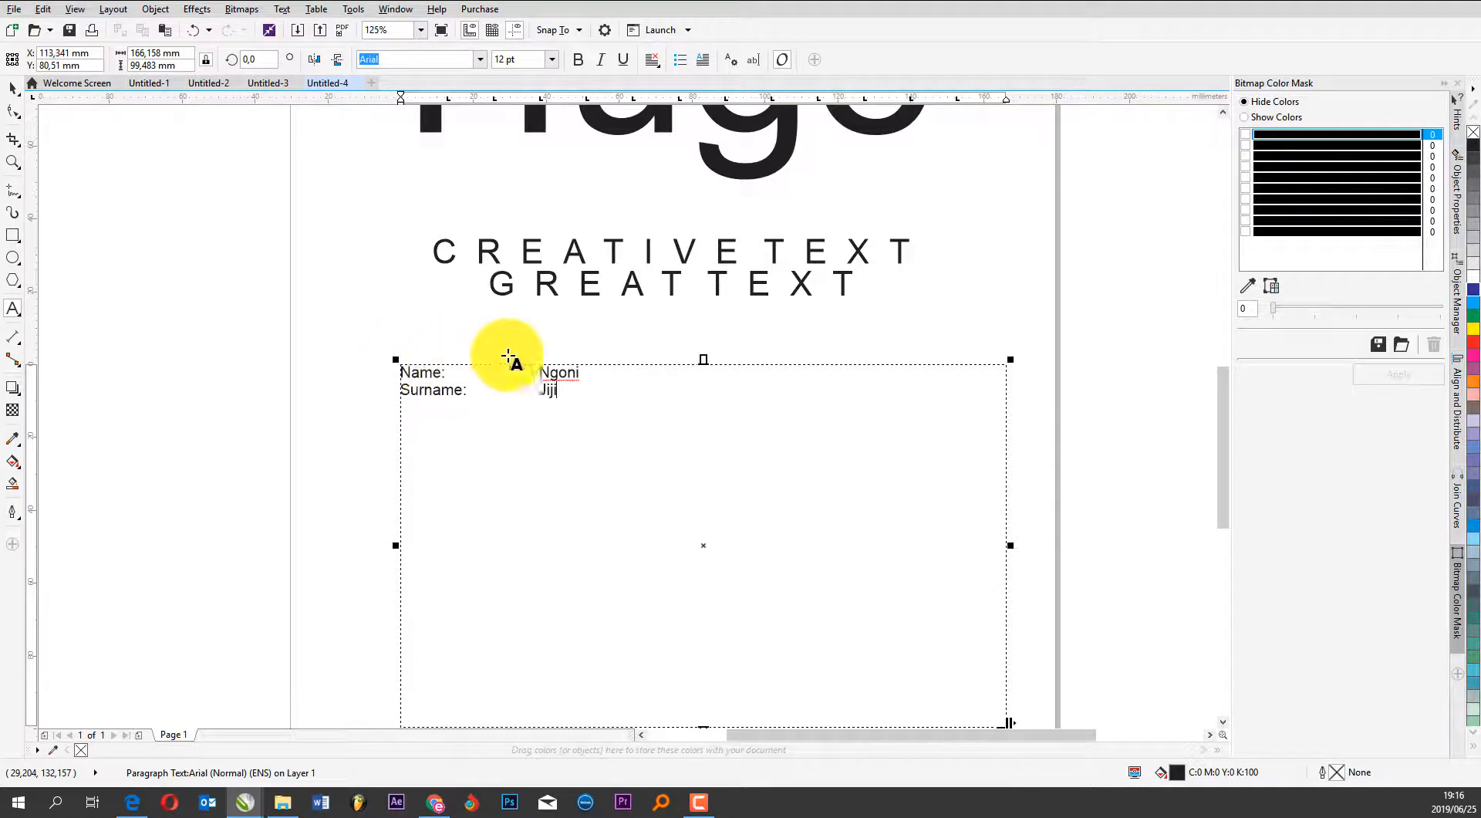
{"action": "scroll", "coordinate": [431, 388], "scroll_direction": "down", "scroll_amount": 1}
{"action": "scroll", "coordinate": [515, 392], "scroll_direction": "up", "scroll_amount": 1}
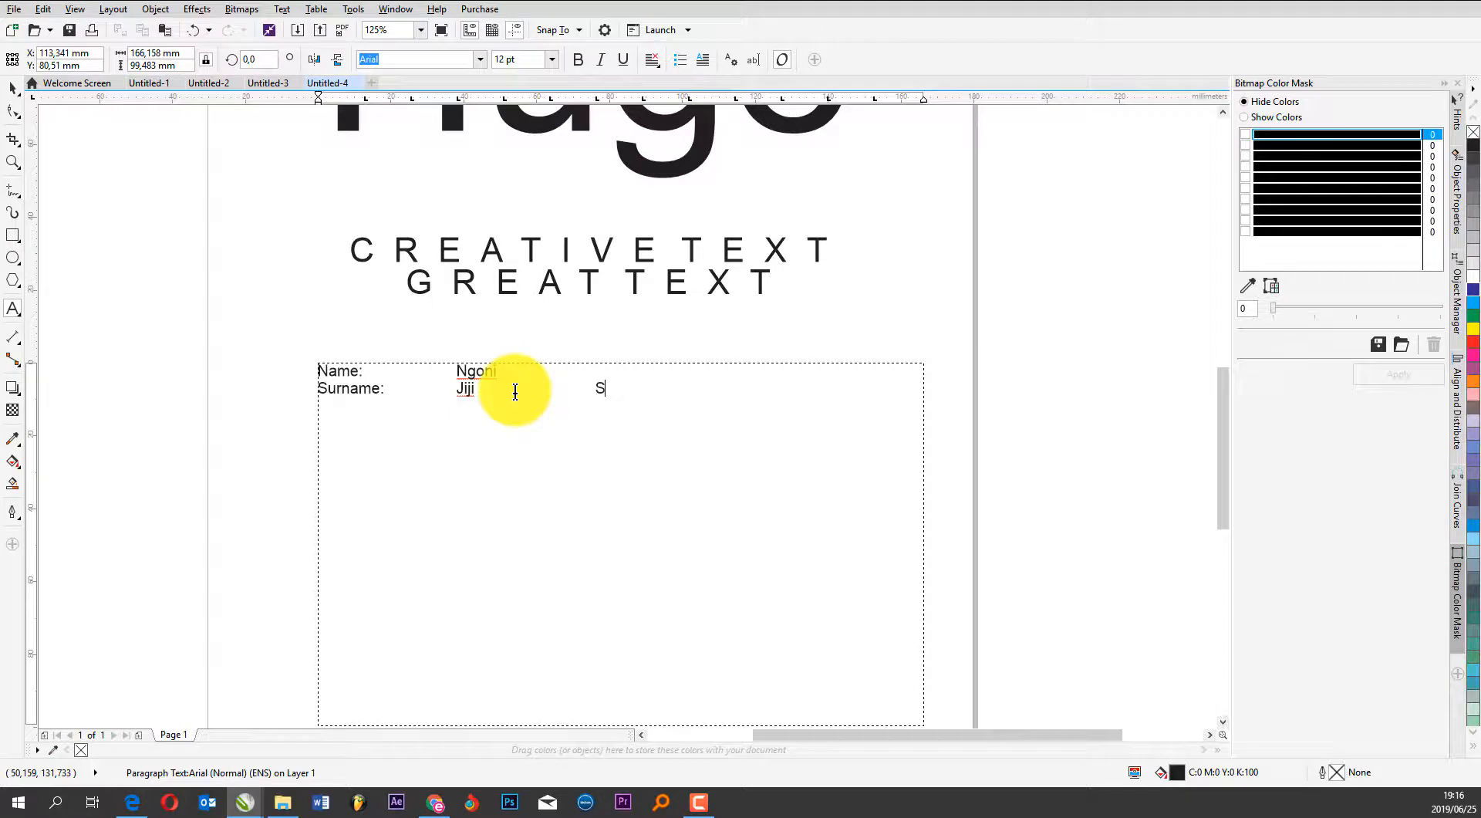
{"action": "type", "text": "QSQ"}
{"action": "left_click", "coordinate": [536, 372]}
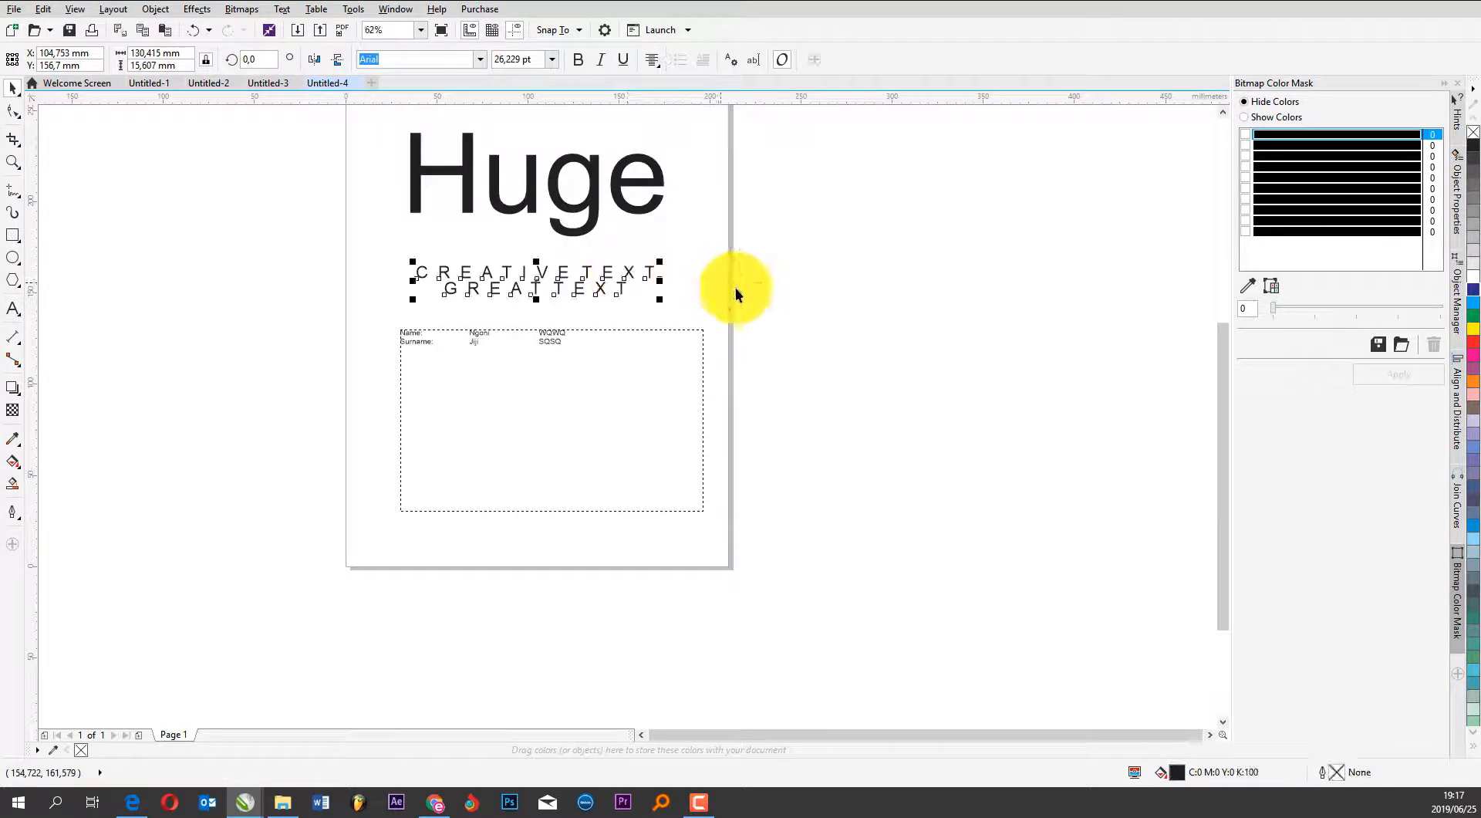
Move the tabbed paragraph text frame up by about 10 mm, closer to the spaced text
{"action": "left_click", "coordinate": [693, 331]}
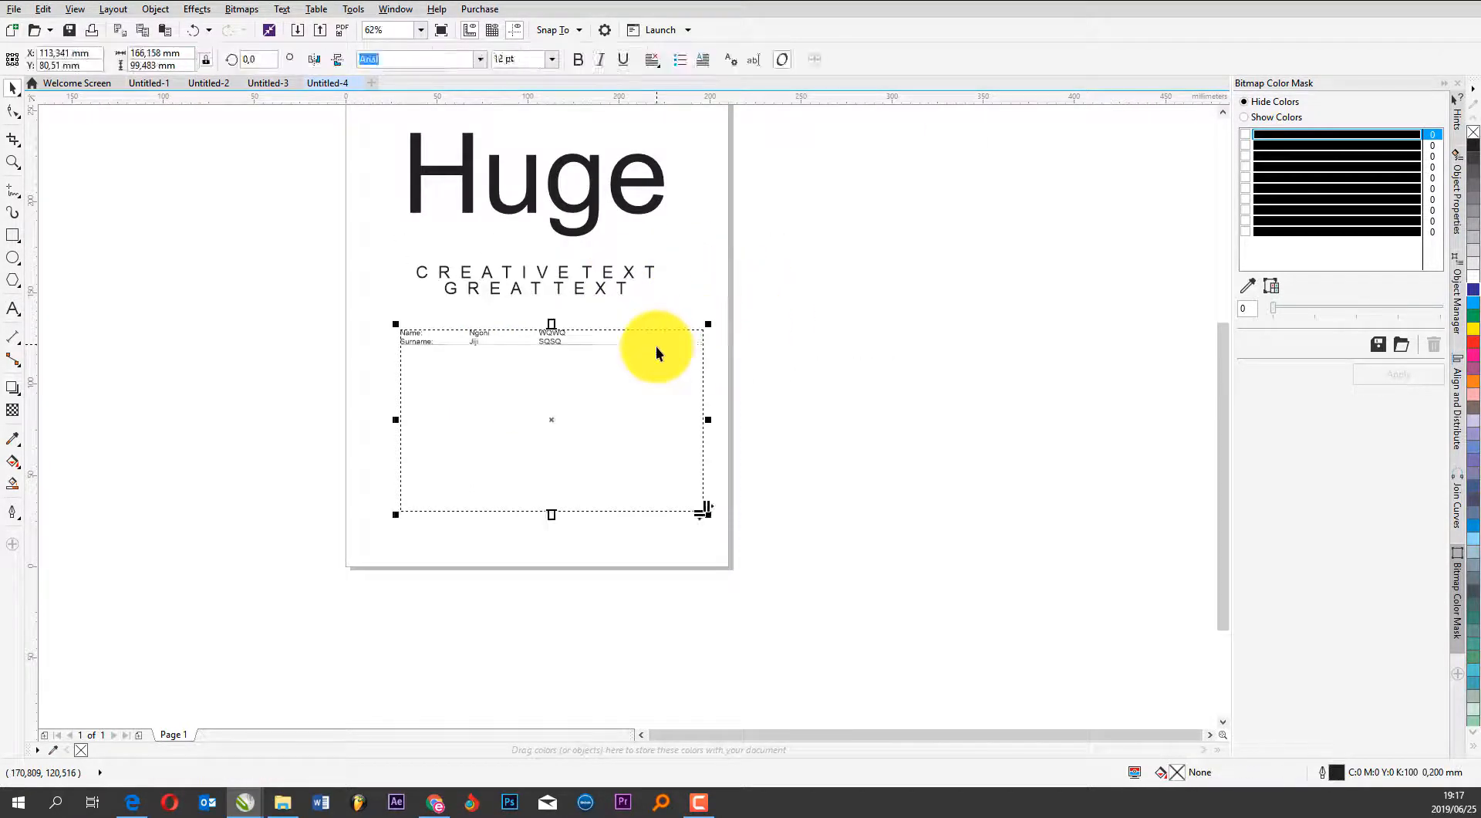
{"action": "mouse_move", "coordinate": [634, 376]}
{"action": "left_mouse_down"}
{"action": "mouse_move", "coordinate": [985, 365]}
{"action": "mouse_move", "coordinate": [743, 364]}
{"action": "mouse_move", "coordinate": [631, 384]}
{"action": "mouse_move", "coordinate": [609, 370]}
{"action": "left_mouse_up"}
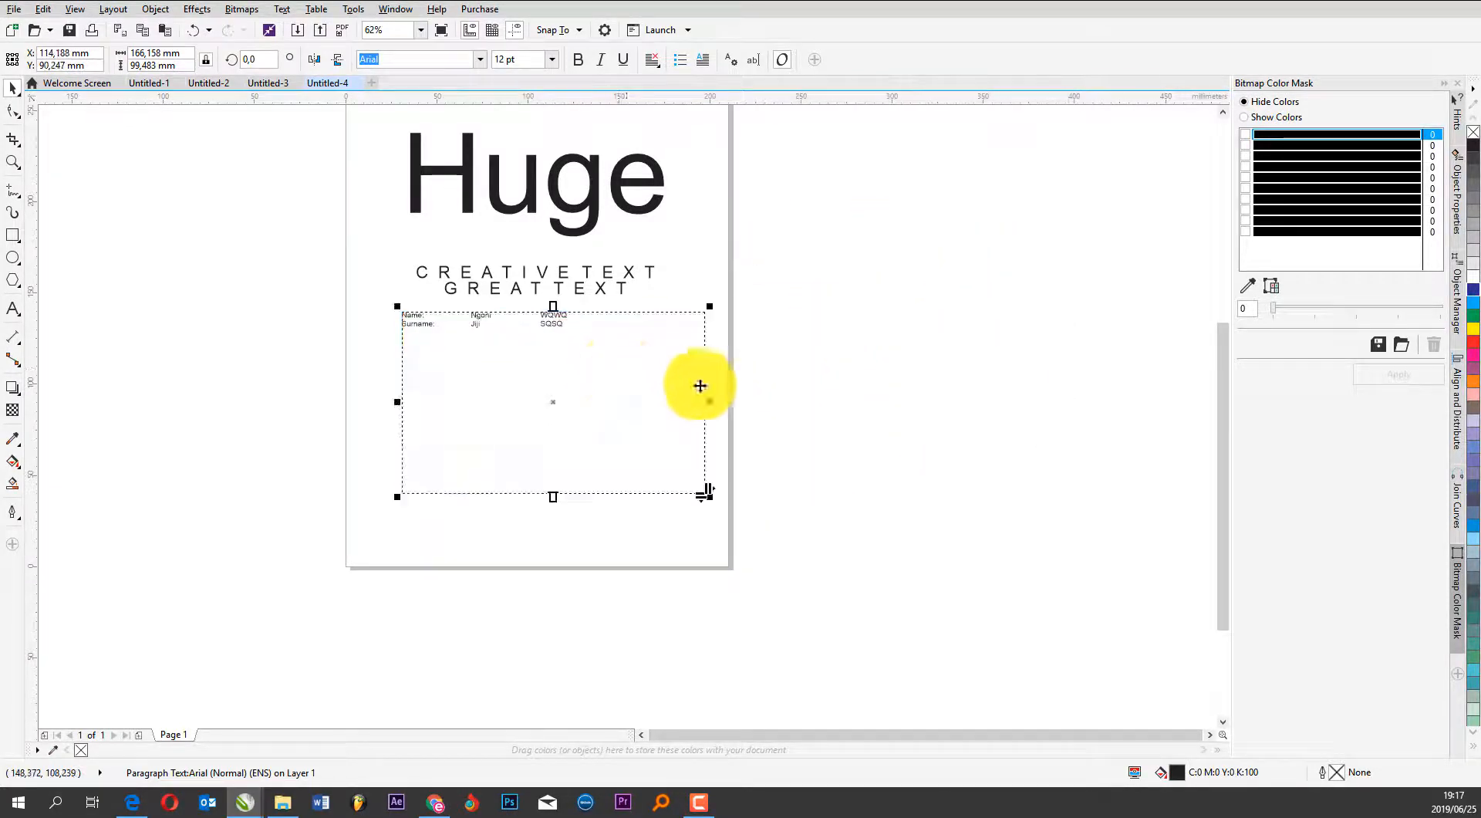
{"action": "scroll", "coordinate": [779, 394], "scroll_direction": "down", "scroll_amount": 3}
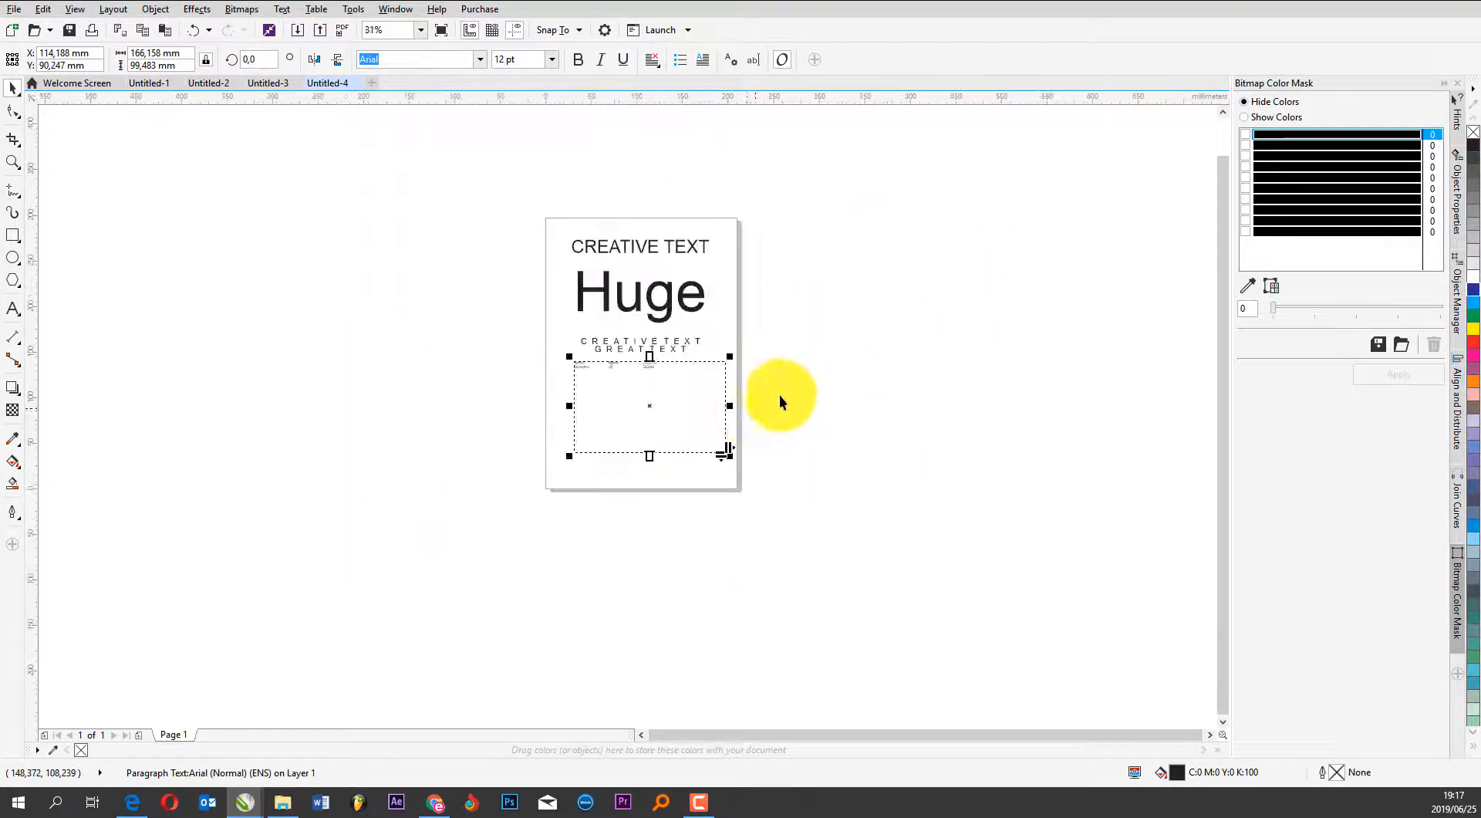
Undo the frame move and the tabbed text edits back to the original Lorem Ipsum paragraph
{"action": "left_click", "coordinate": [195, 31]}
{"action": "left_click", "coordinate": [198, 33]}
{"action": "left_click", "coordinate": [197, 31]}
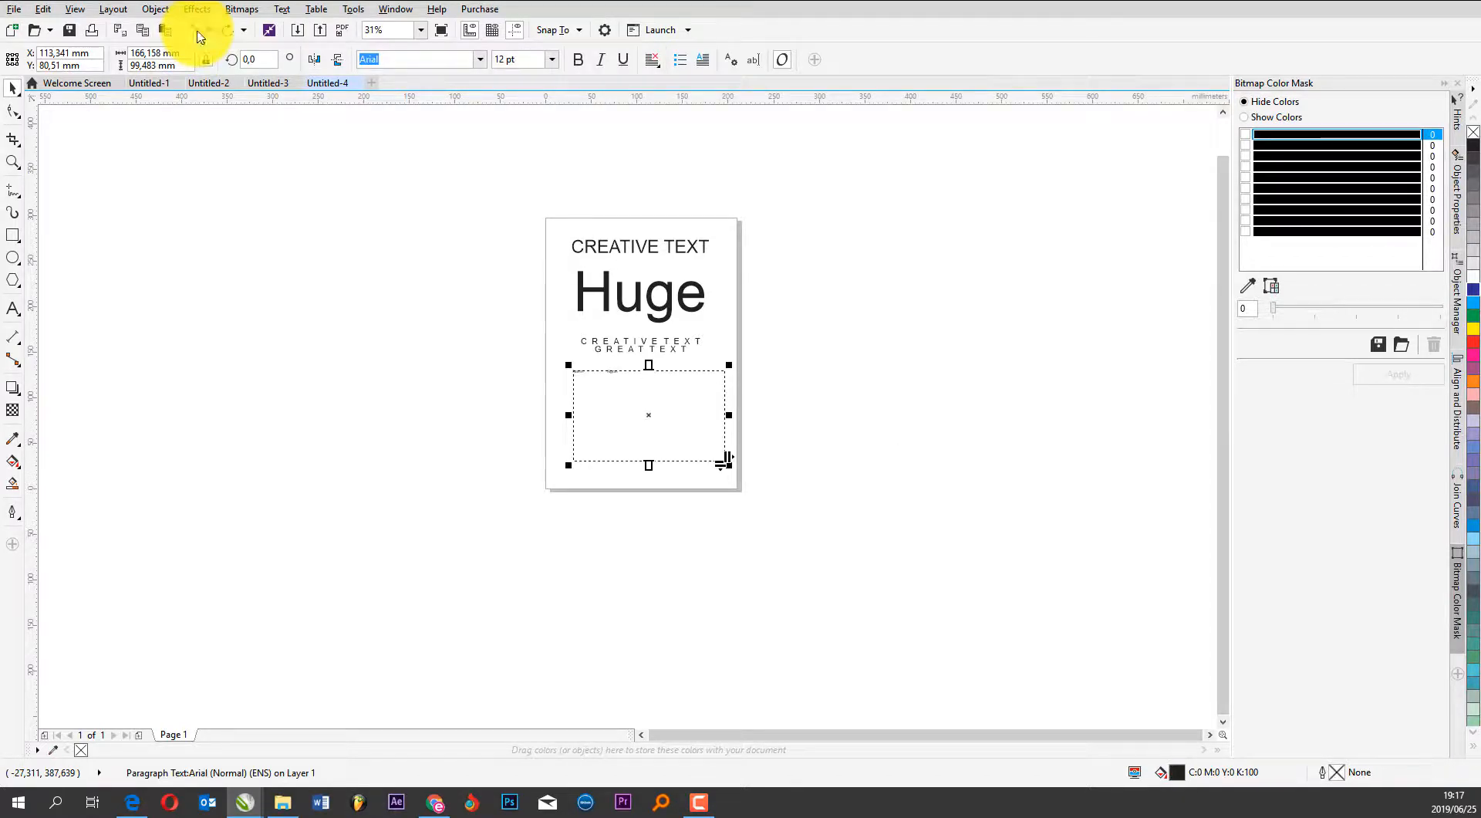
{"action": "left_click", "coordinate": [198, 32]}
{"action": "left_click", "coordinate": [198, 31]}
{"action": "left_click", "coordinate": [832, 495]}
Shorten the Lorem Ipsum text frame from its bottom edge to about 36 mm high
{"action": "scroll", "coordinate": [624, 439], "scroll_direction": "up", "scroll_amount": 2}
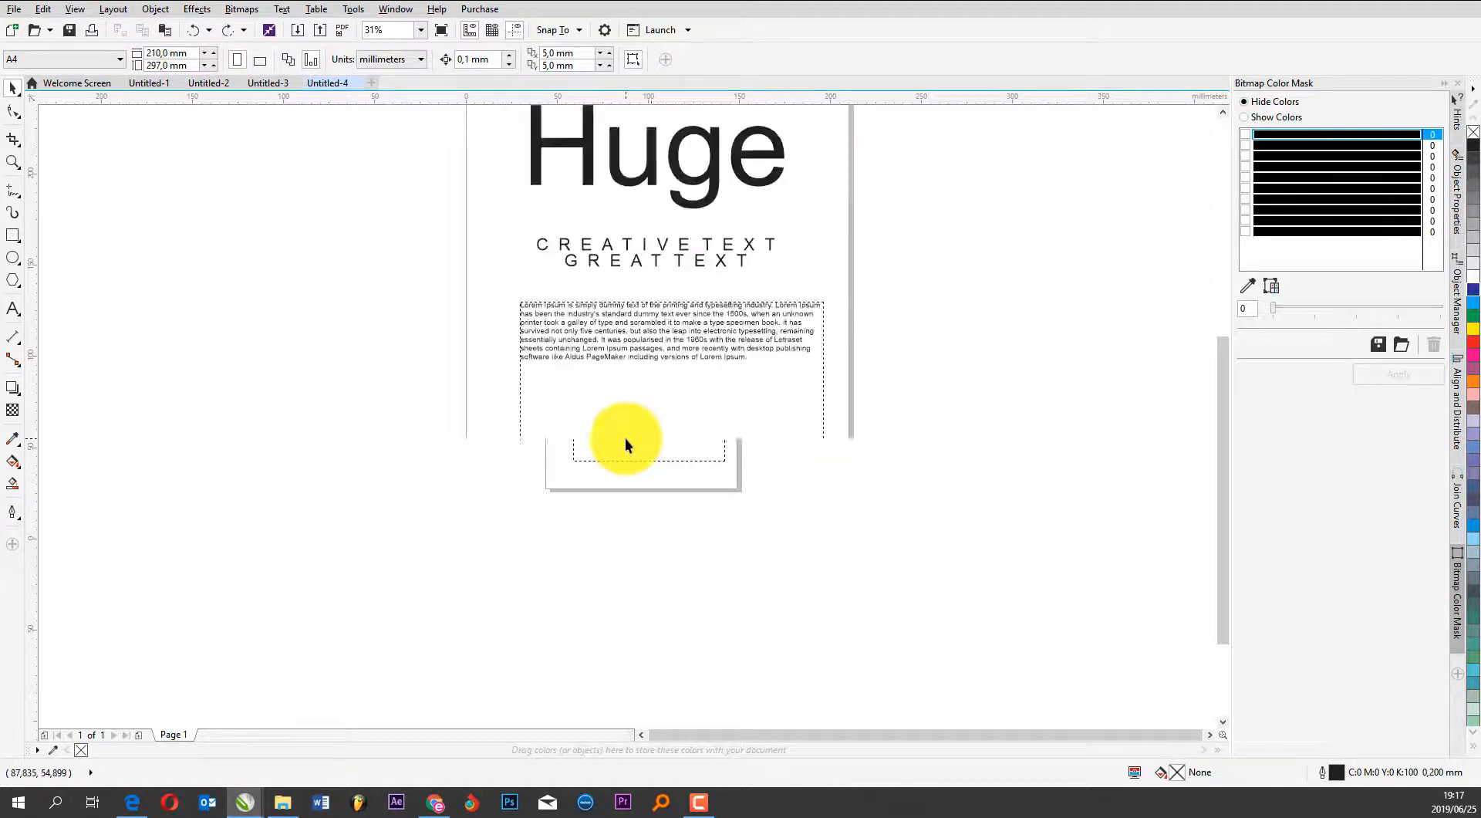
{"action": "left_click", "coordinate": [651, 469]}
{"action": "left_click_drag", "start_coordinate": [674, 472], "coordinate": [678, 368]}
Increase the line spacing of the Lorem Ipsum paragraph slightly with the Shape tool
{"action": "scroll", "coordinate": [533, 357], "scroll_direction": "up", "scroll_amount": 2}
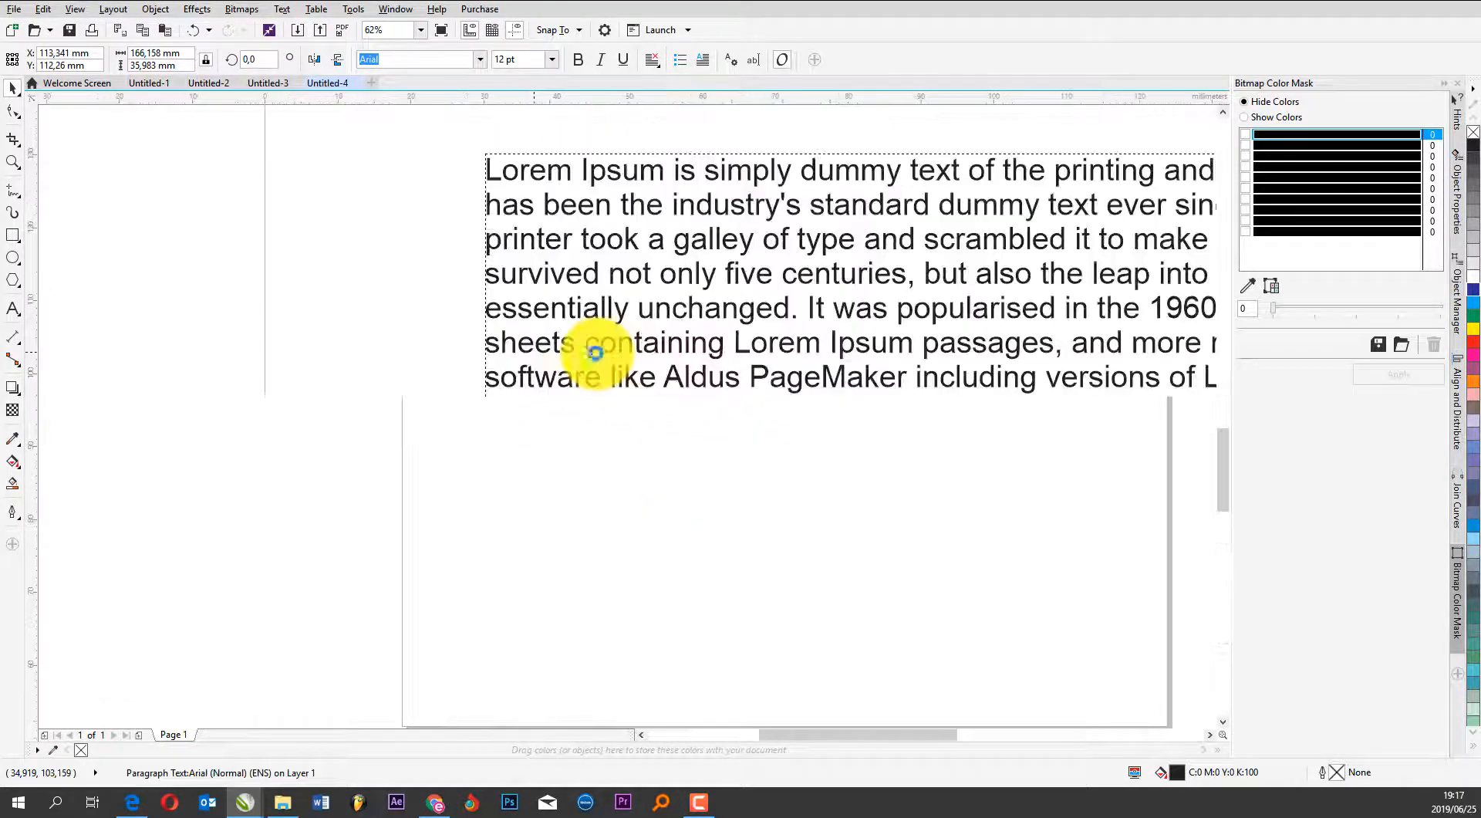
{"action": "left_click", "coordinate": [594, 351]}
{"action": "left_click", "coordinate": [19, 113]}
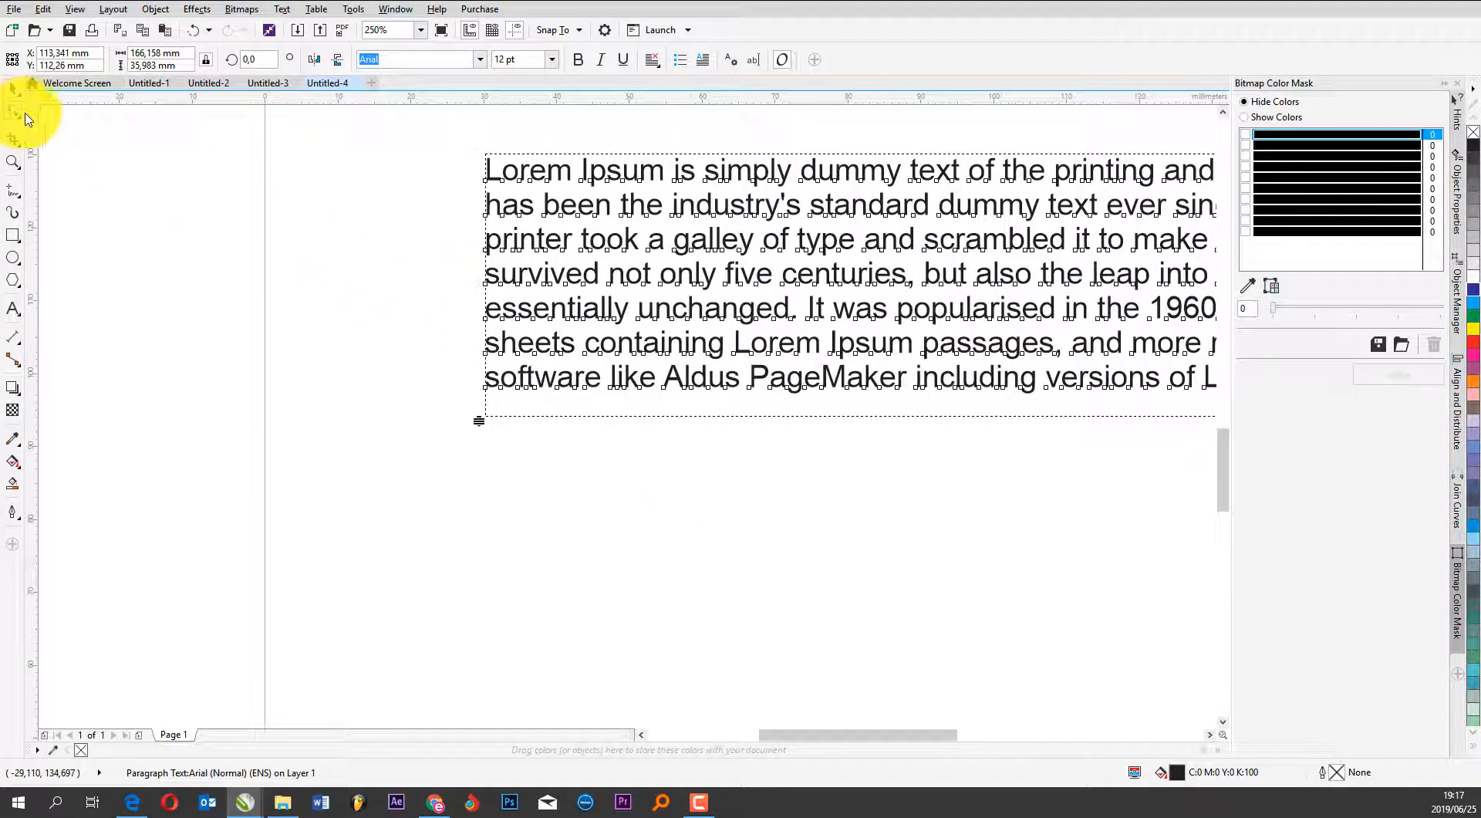
{"action": "scroll", "coordinate": [404, 334], "scroll_direction": "down", "scroll_amount": 2}
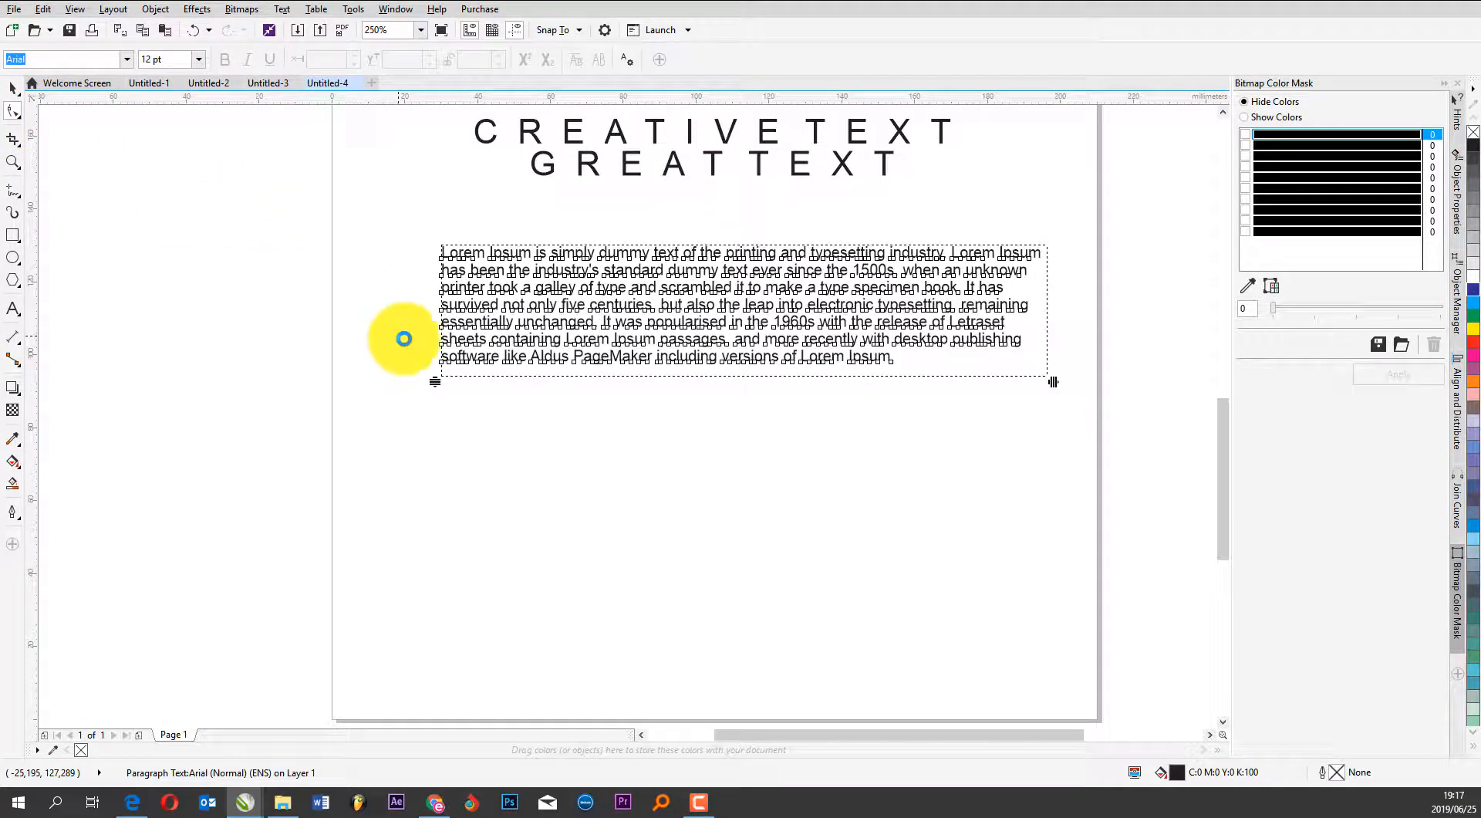
{"action": "left_click_drag", "start_coordinate": [415, 361], "coordinate": [413, 392]}
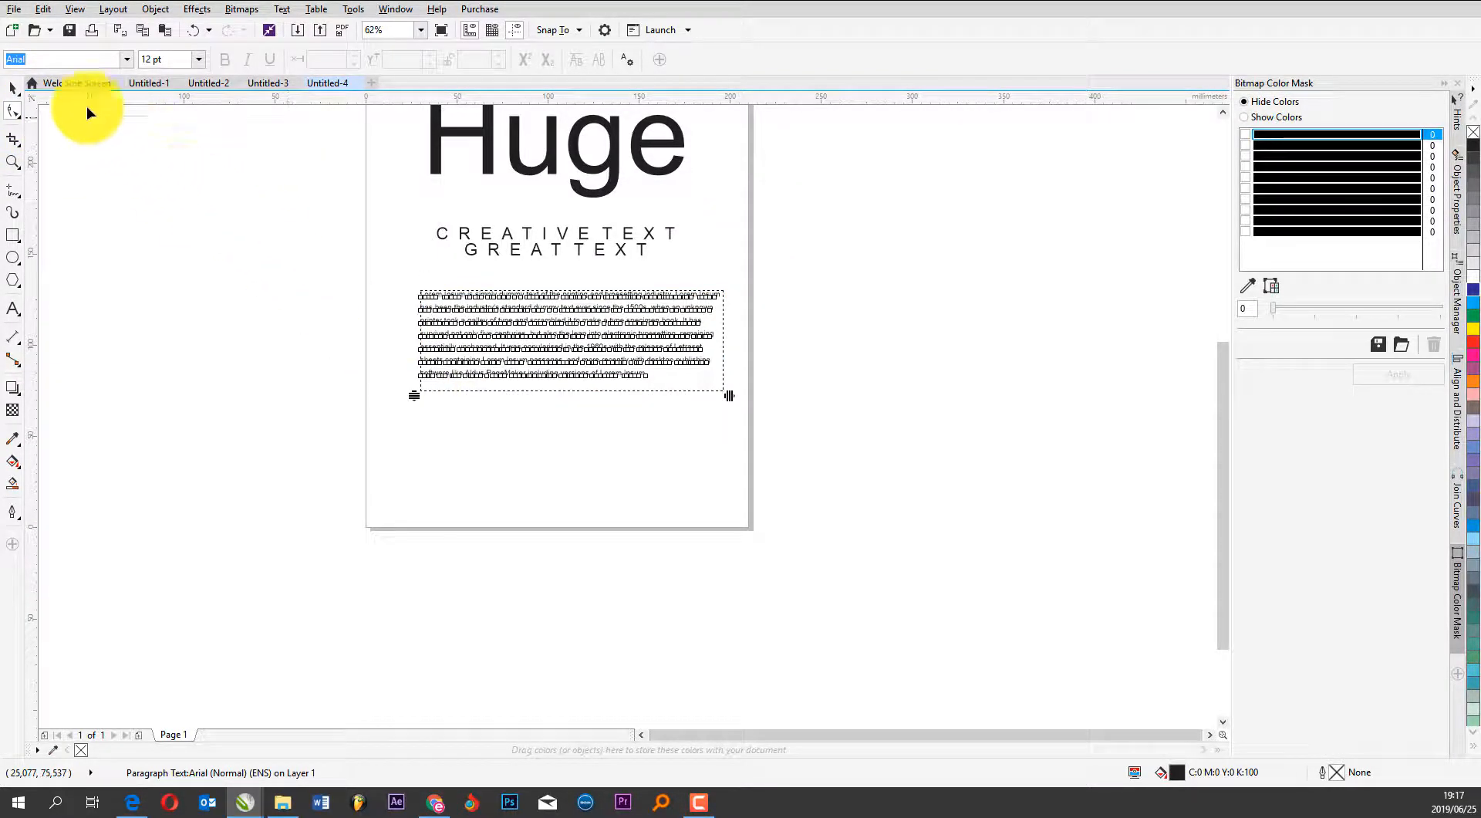
Widen the character spacing of the Lorem Ipsum paragraph with the Shape tool
{"action": "left_click", "coordinate": [13, 87]}
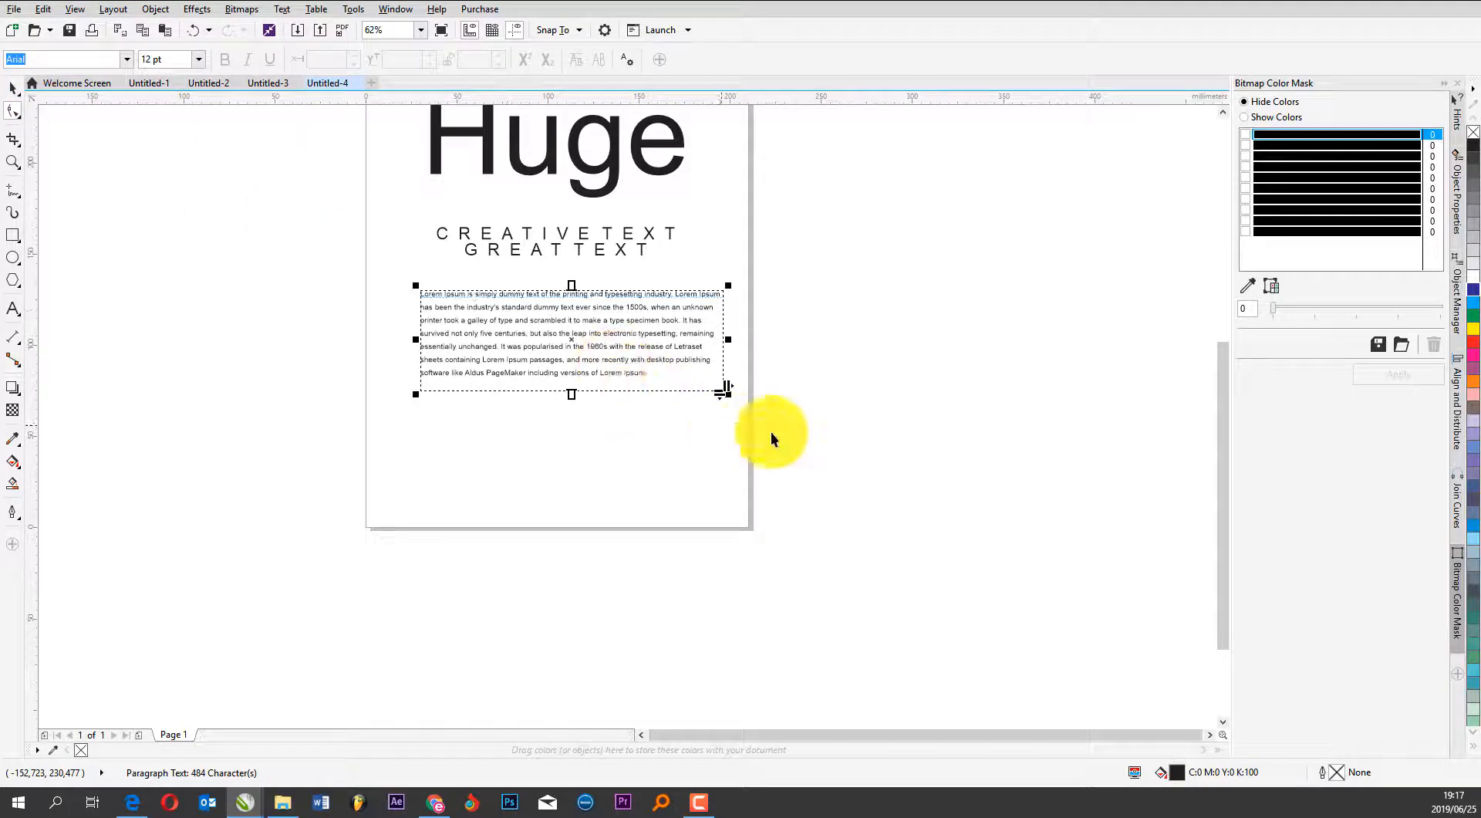
{"action": "left_click", "coordinate": [724, 386]}
{"action": "left_click", "coordinate": [628, 347]}
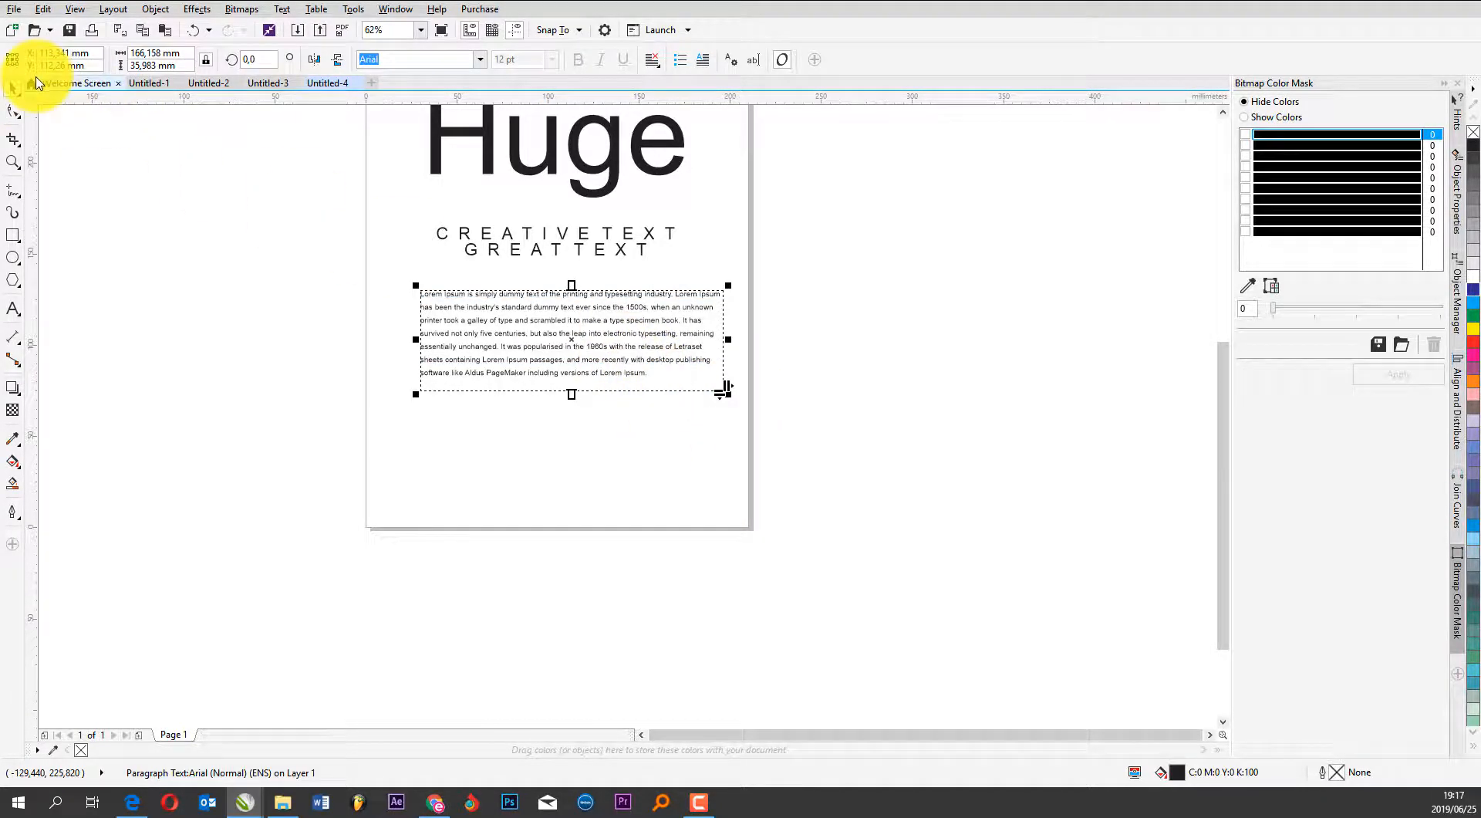
{"action": "left_click", "coordinate": [13, 110]}
{"action": "left_click_drag", "start_coordinate": [733, 396], "coordinate": [832, 407]}
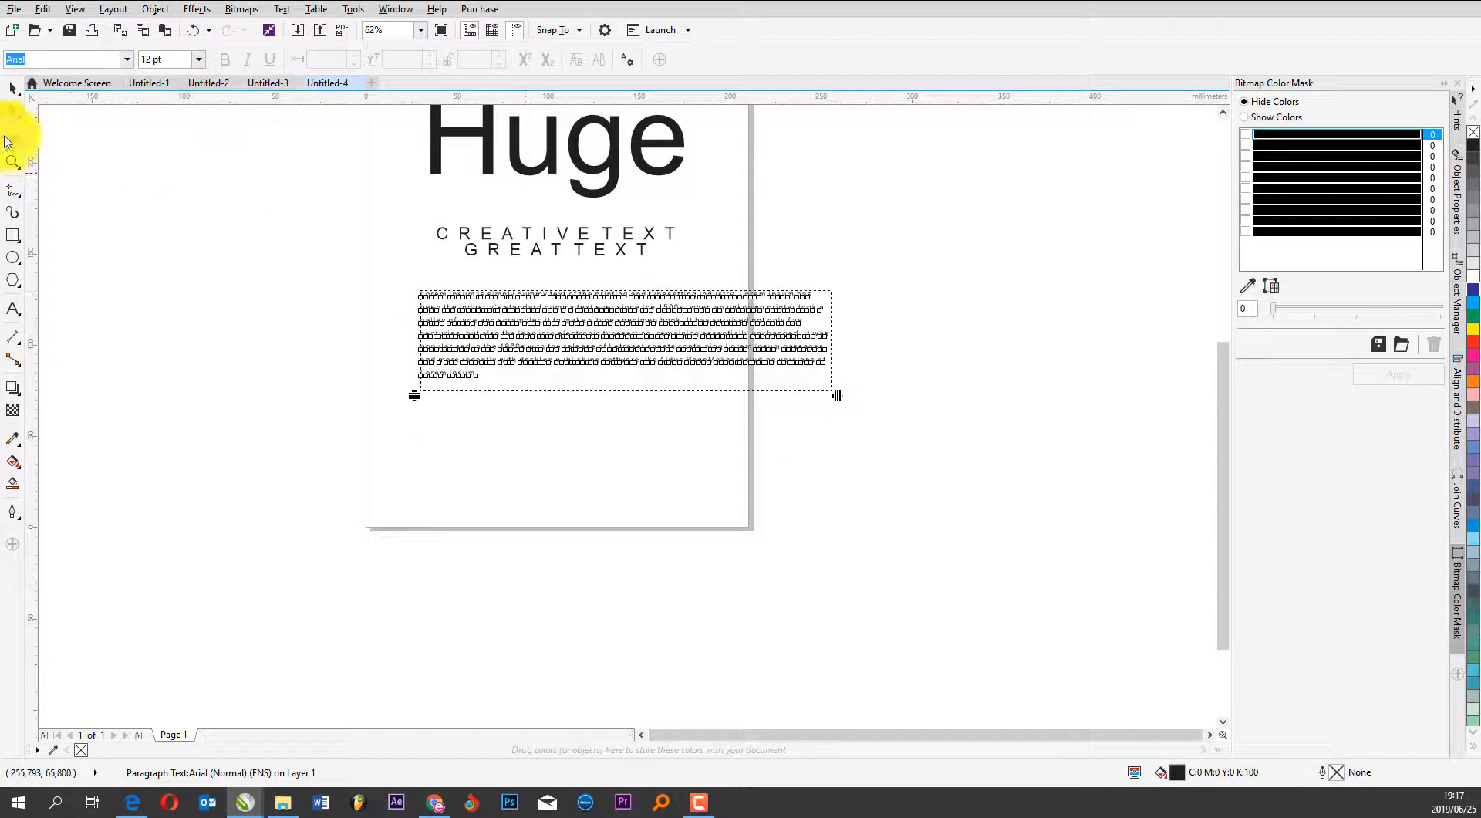
Resize the Lorem Ipsum frame to about 157 mm wide and 83 mm high, and move it up about 9 mm
{"action": "left_click", "coordinate": [13, 88]}
{"action": "left_click_drag", "start_coordinate": [836, 339], "coordinate": [710, 337]}
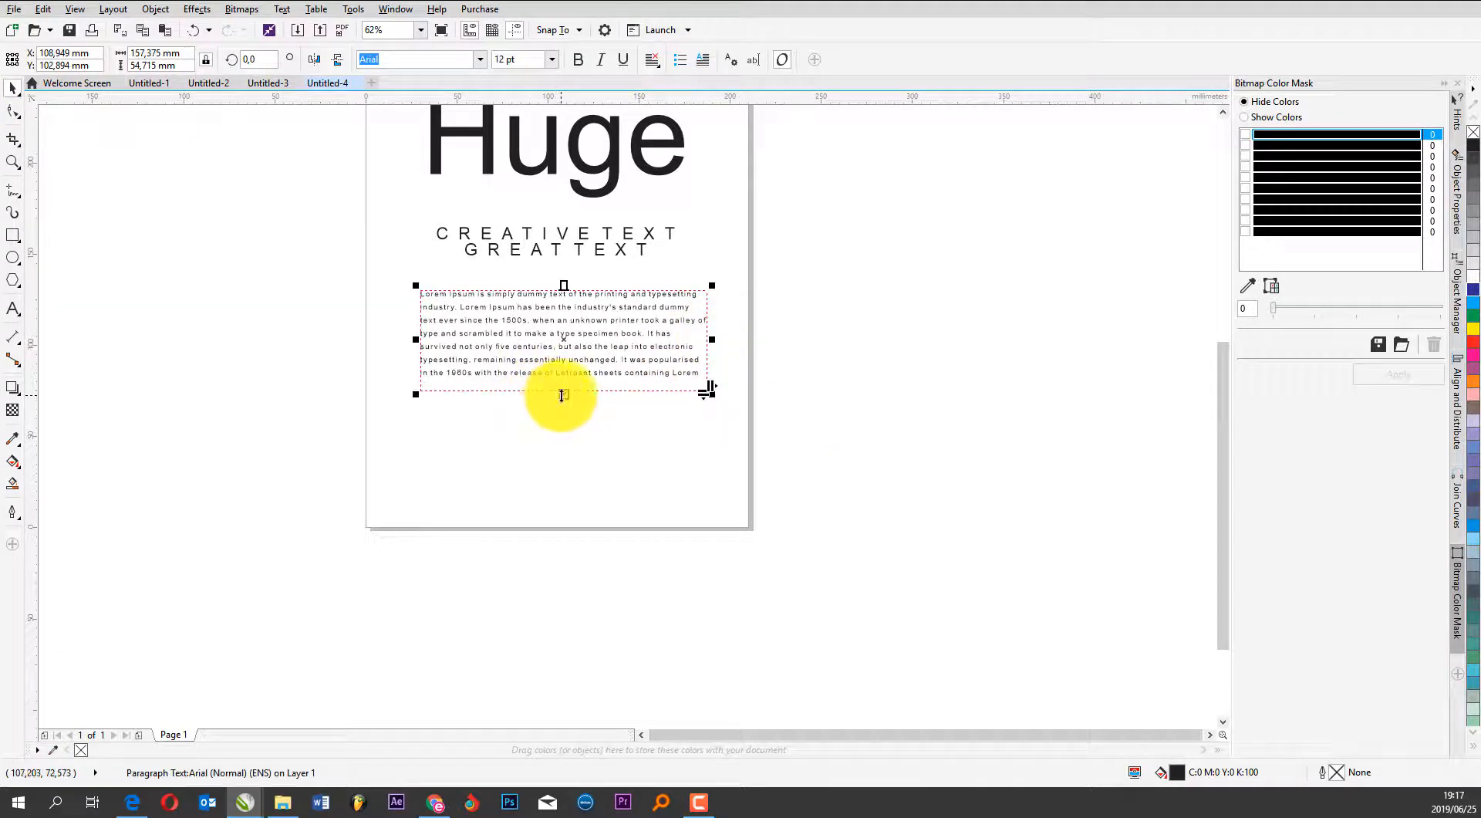
{"action": "left_click_drag", "start_coordinate": [561, 395], "coordinate": [563, 446]}
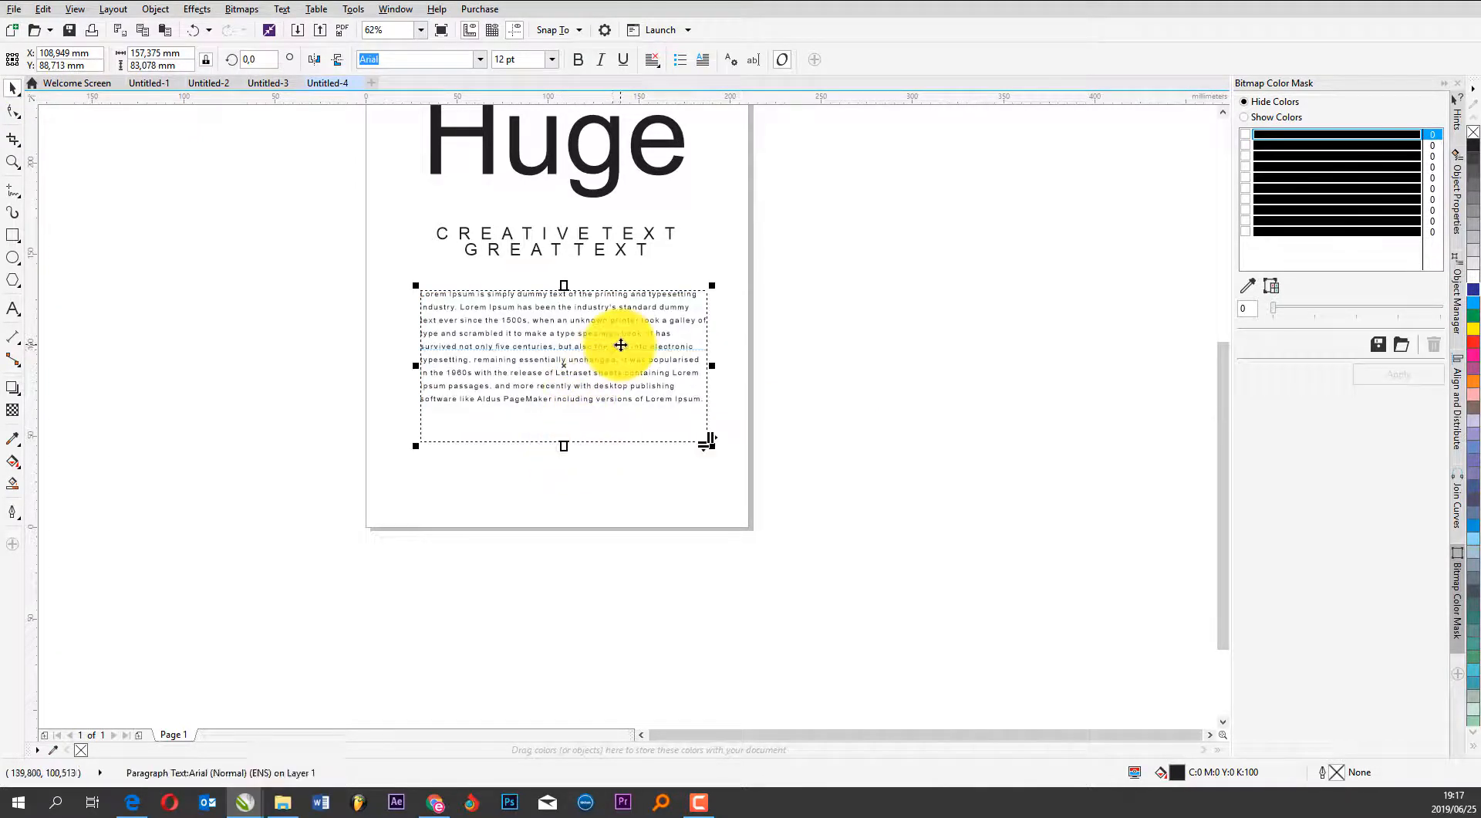
{"action": "key", "text": "Delete"}
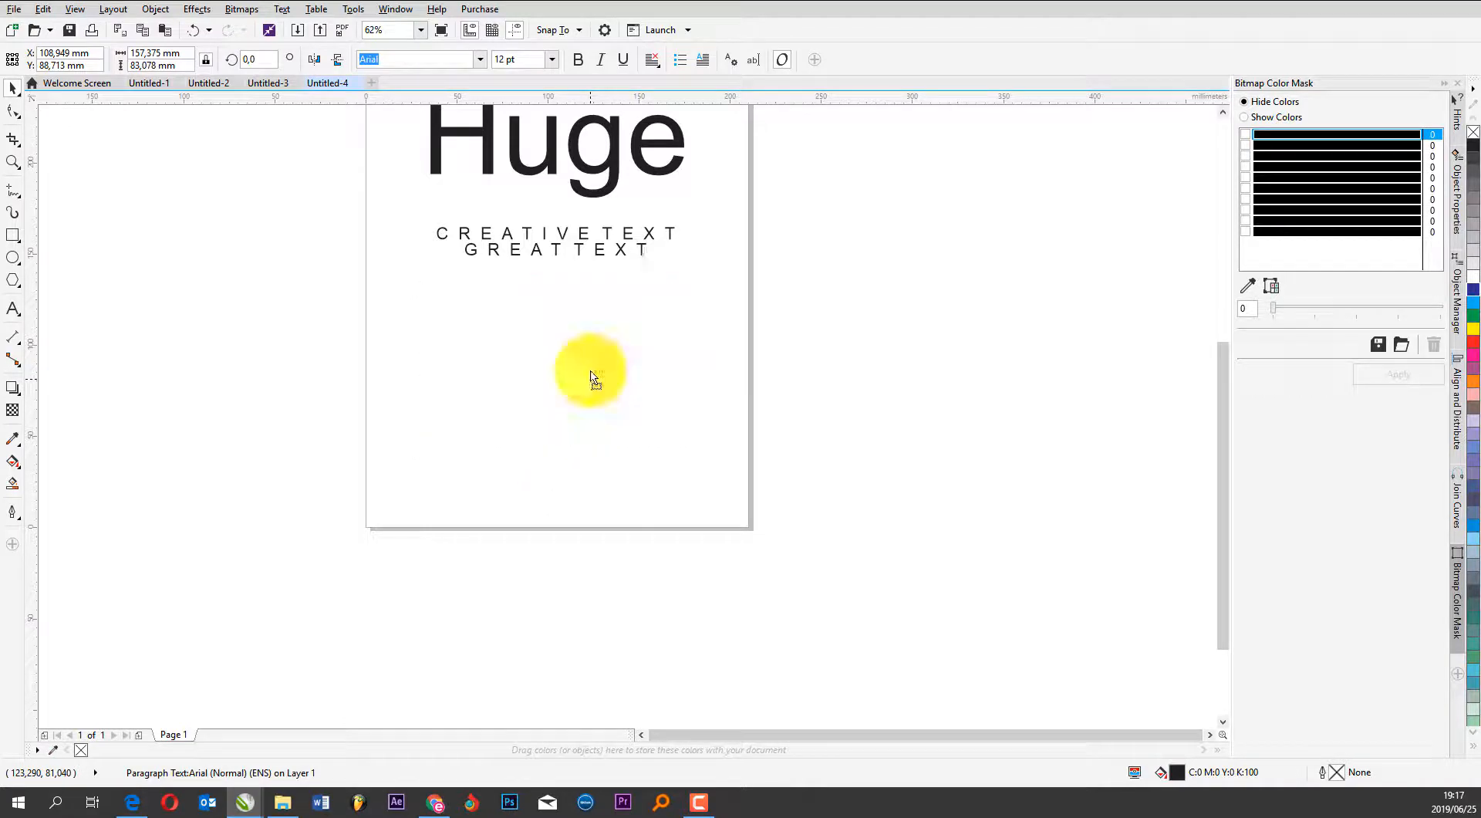
{"action": "left_click_drag", "start_coordinate": [591, 376], "coordinate": [589, 371]}
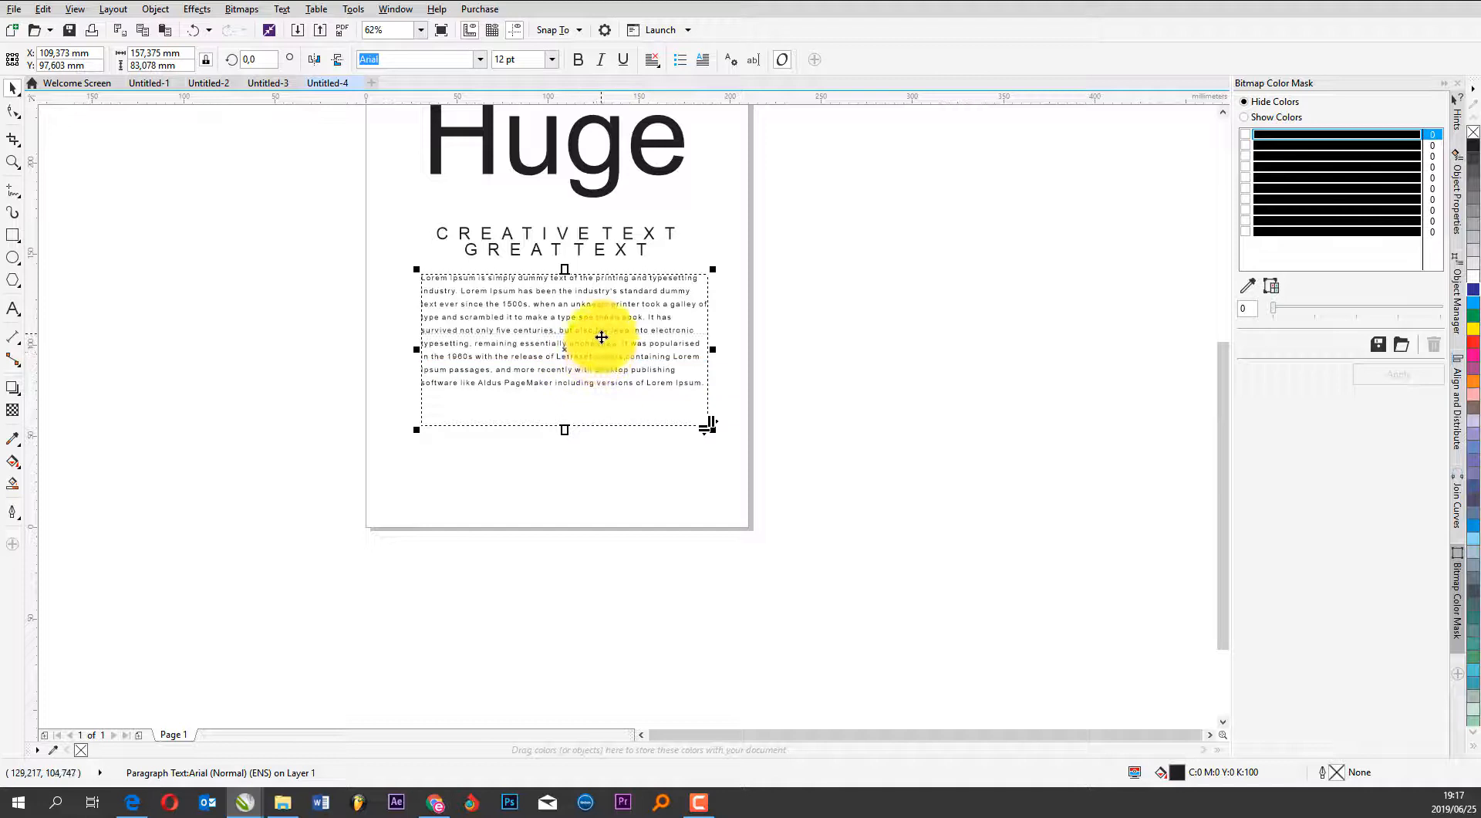
Duplicate the Lorem Ipsum frame directly below the original and replace the copy's text with filler starting "SSFSFSFSF VHVHGHG"
{"action": "left_click_drag", "start_coordinate": [602, 337], "coordinate": [605, 493]}
{"action": "double_click", "coordinate": [579, 488]}
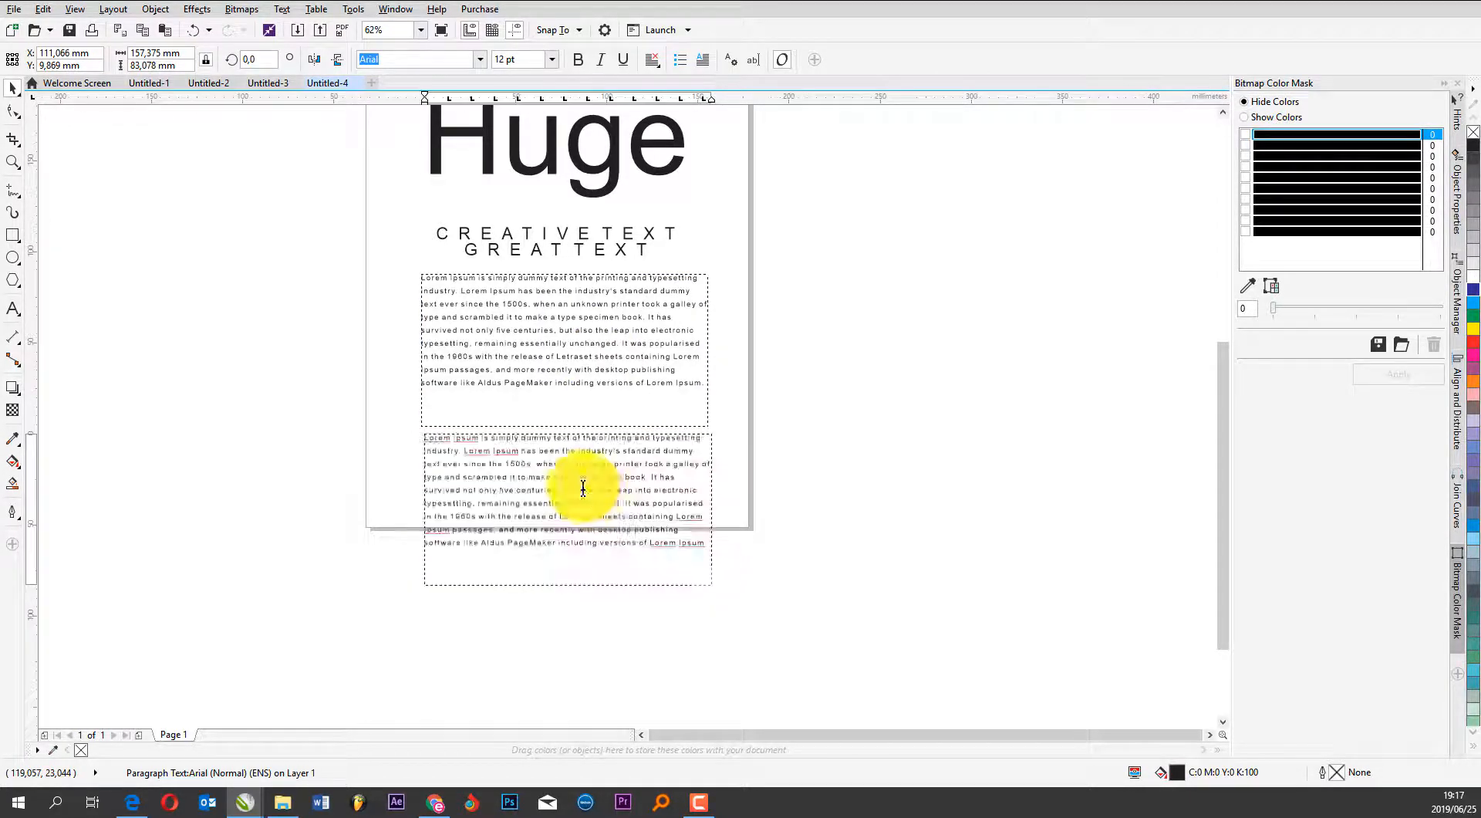
{"action": "key", "text": "ctrl+a"}
{"action": "key", "text": "Delete"}
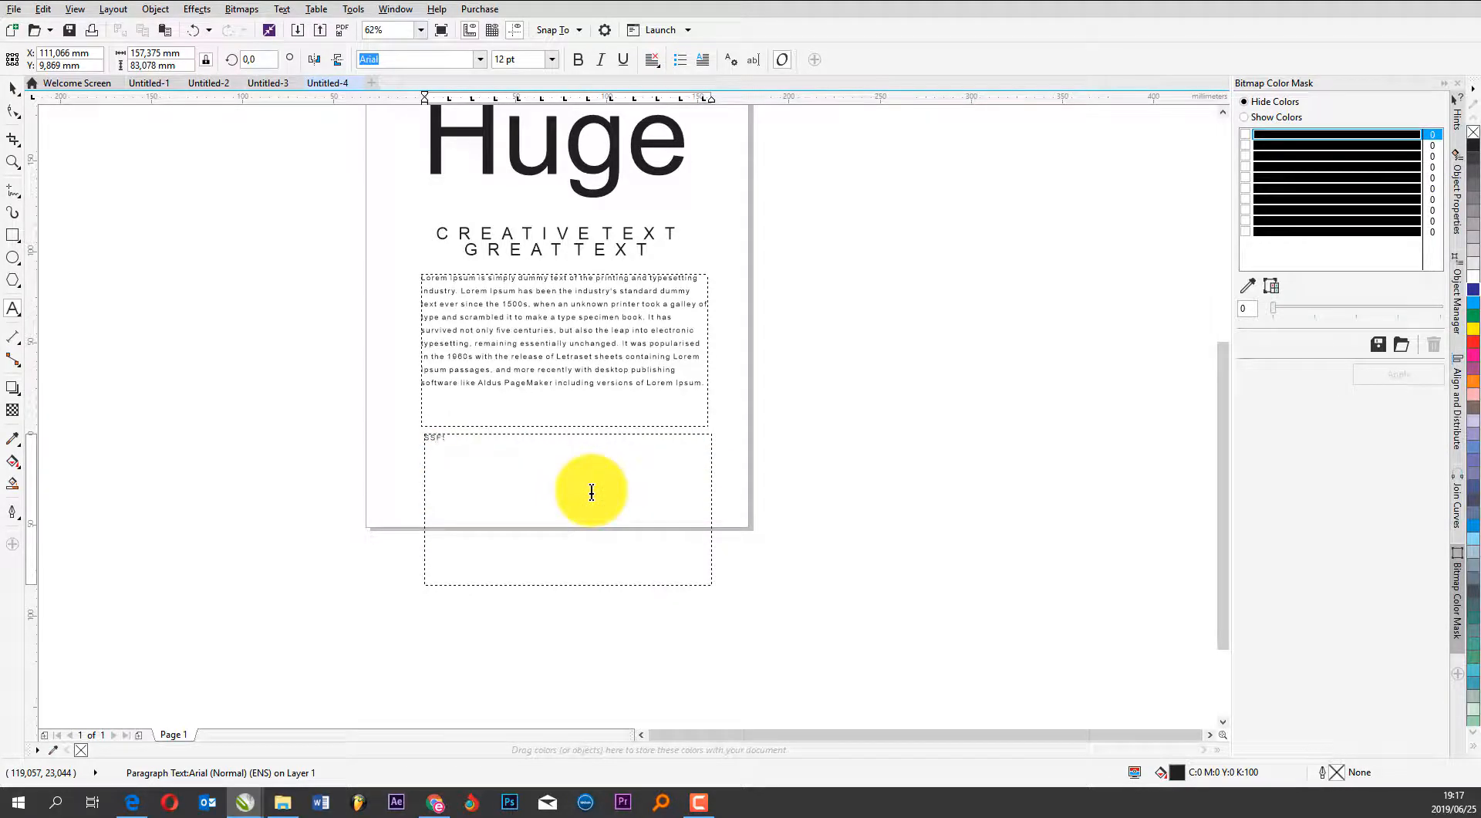
{"action": "type", "text": "SSFSFSFSF VHVHGHG BJHJHJfdgdfgdgdgdsfdfg"}
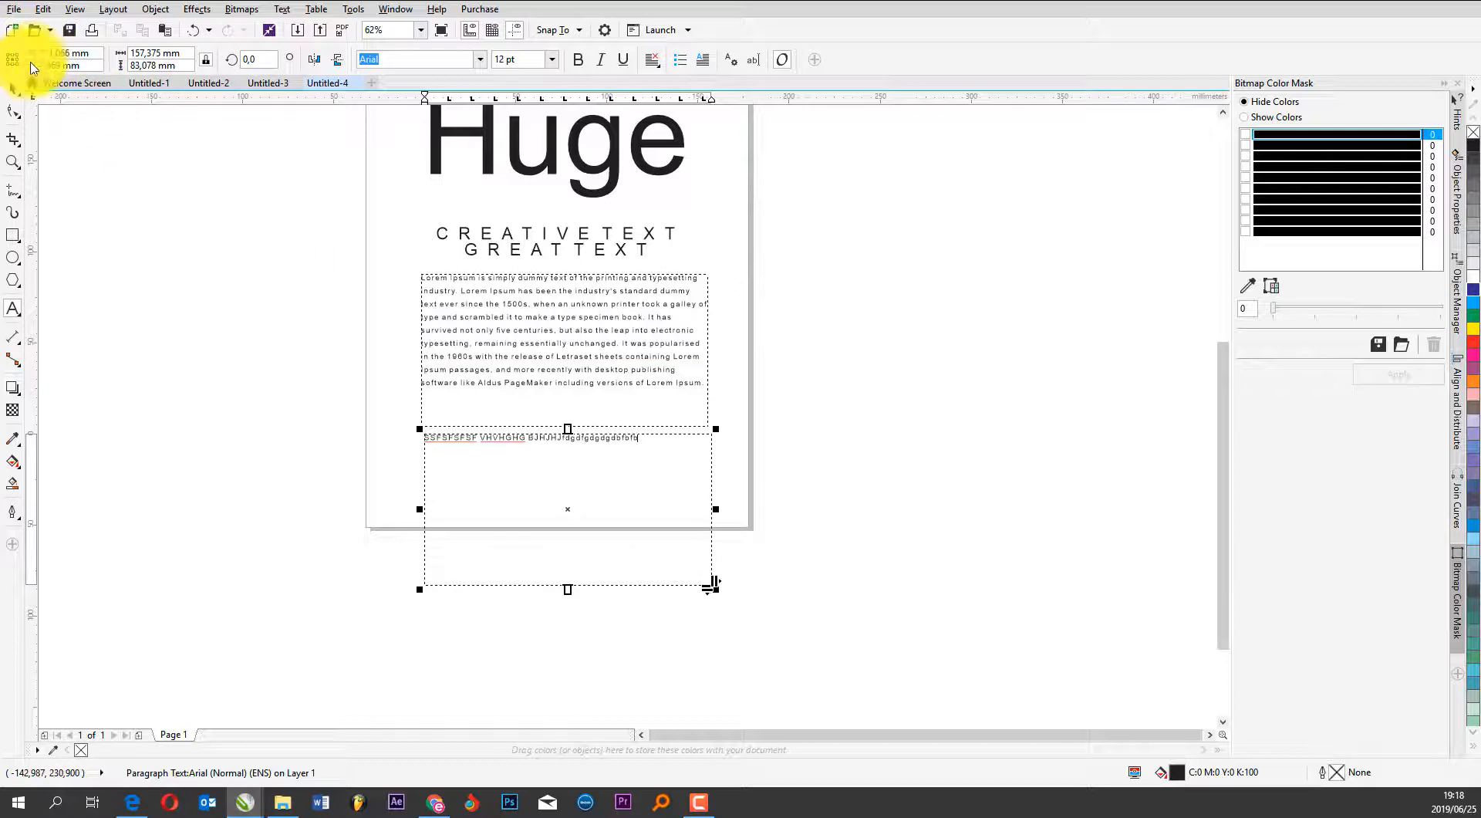
{"action": "left_click", "coordinate": [15, 91]}
{"action": "scroll", "coordinate": [628, 430], "scroll_direction": "up", "scroll_amount": 1}
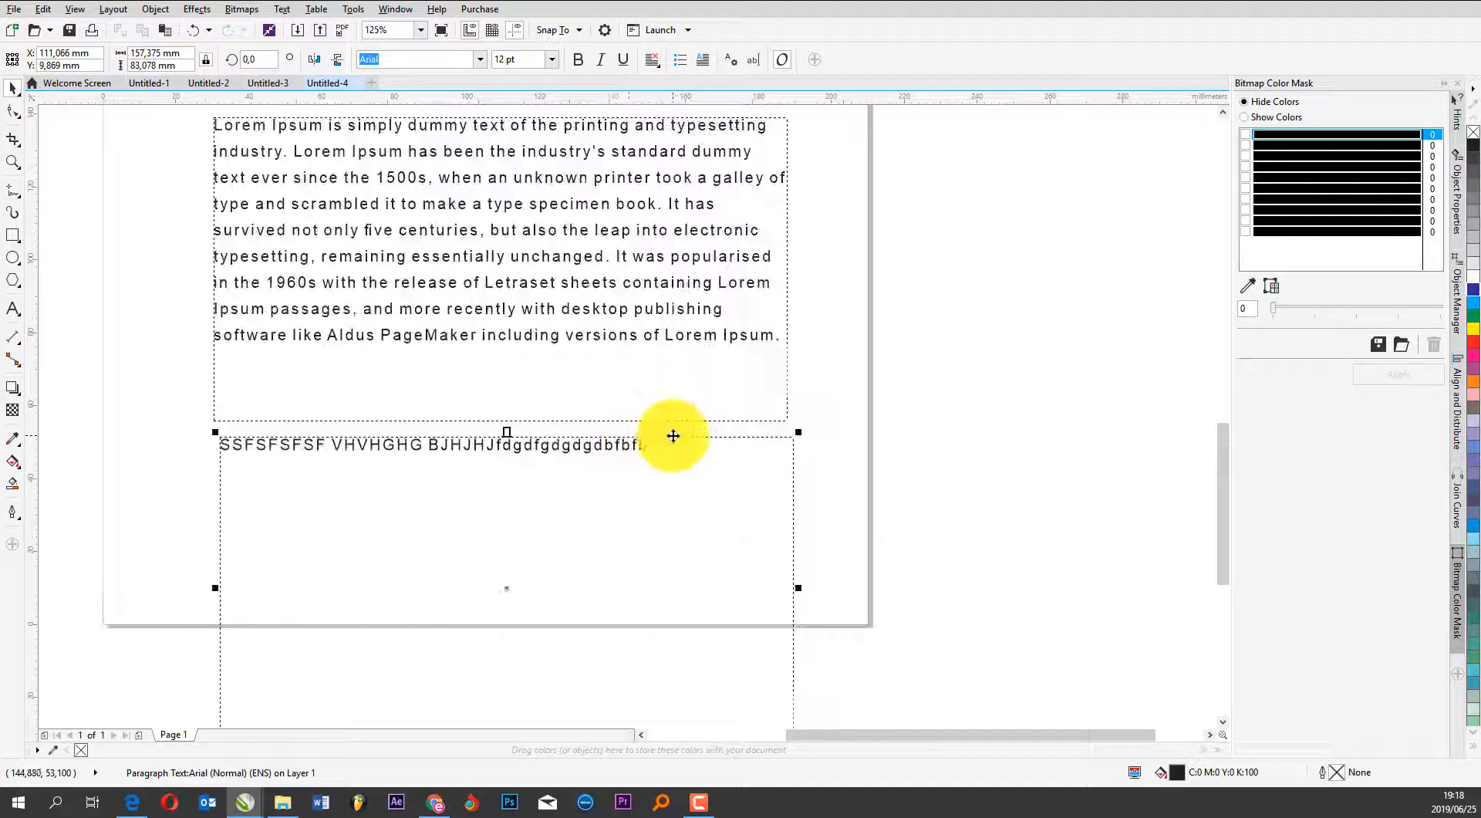
{"action": "scroll", "coordinate": [673, 435], "scroll_direction": "down", "scroll_amount": 1}
Place a copy of the "Huge" artistic text directly to the right of the original, changed to read "Melody"
{"action": "left_click", "coordinate": [639, 152]}
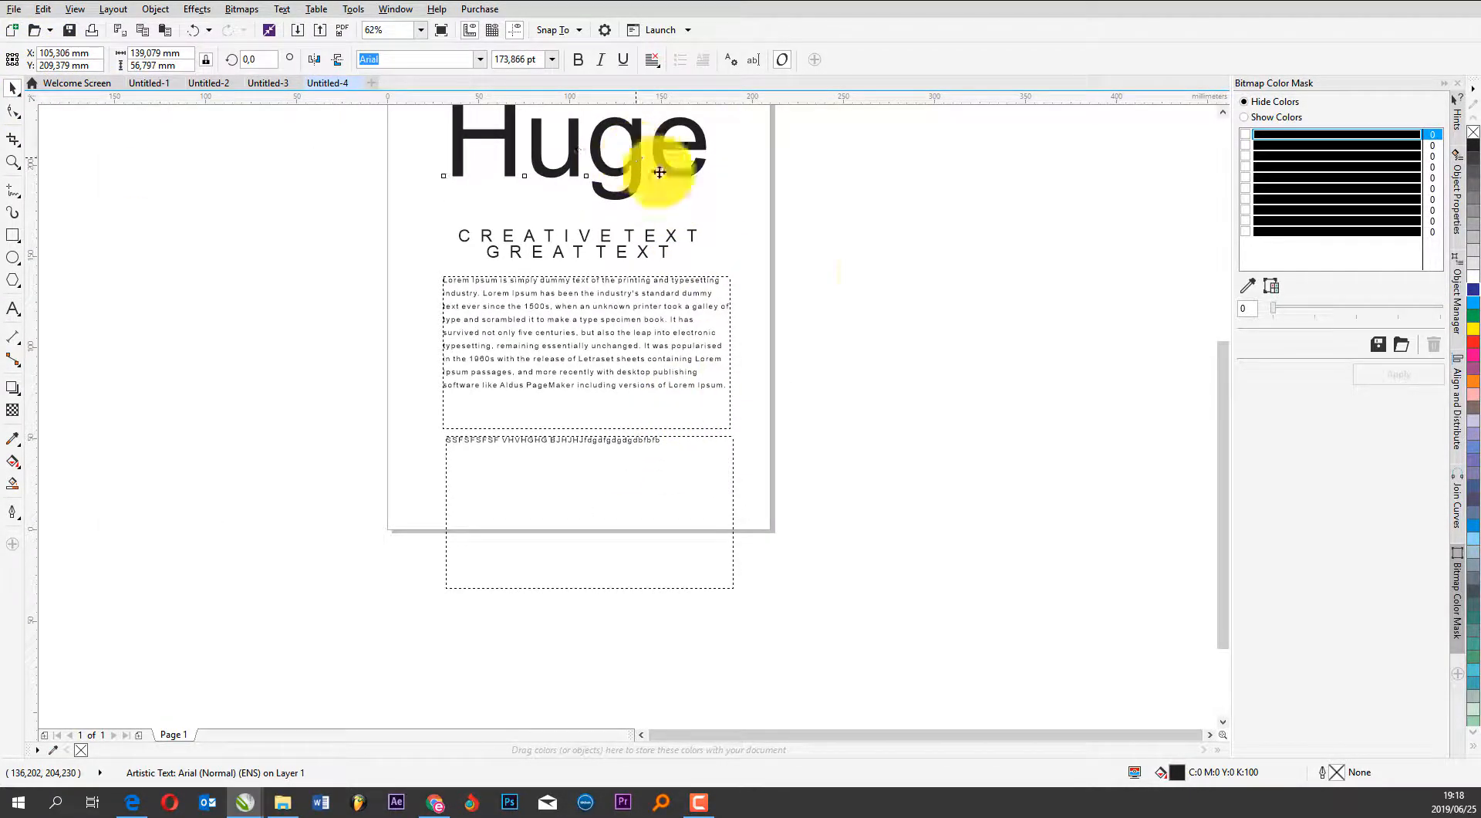
{"action": "left_click_drag", "start_coordinate": [659, 172], "coordinate": [1049, 297]}
{"action": "right_click", "coordinate": [1049, 297]}
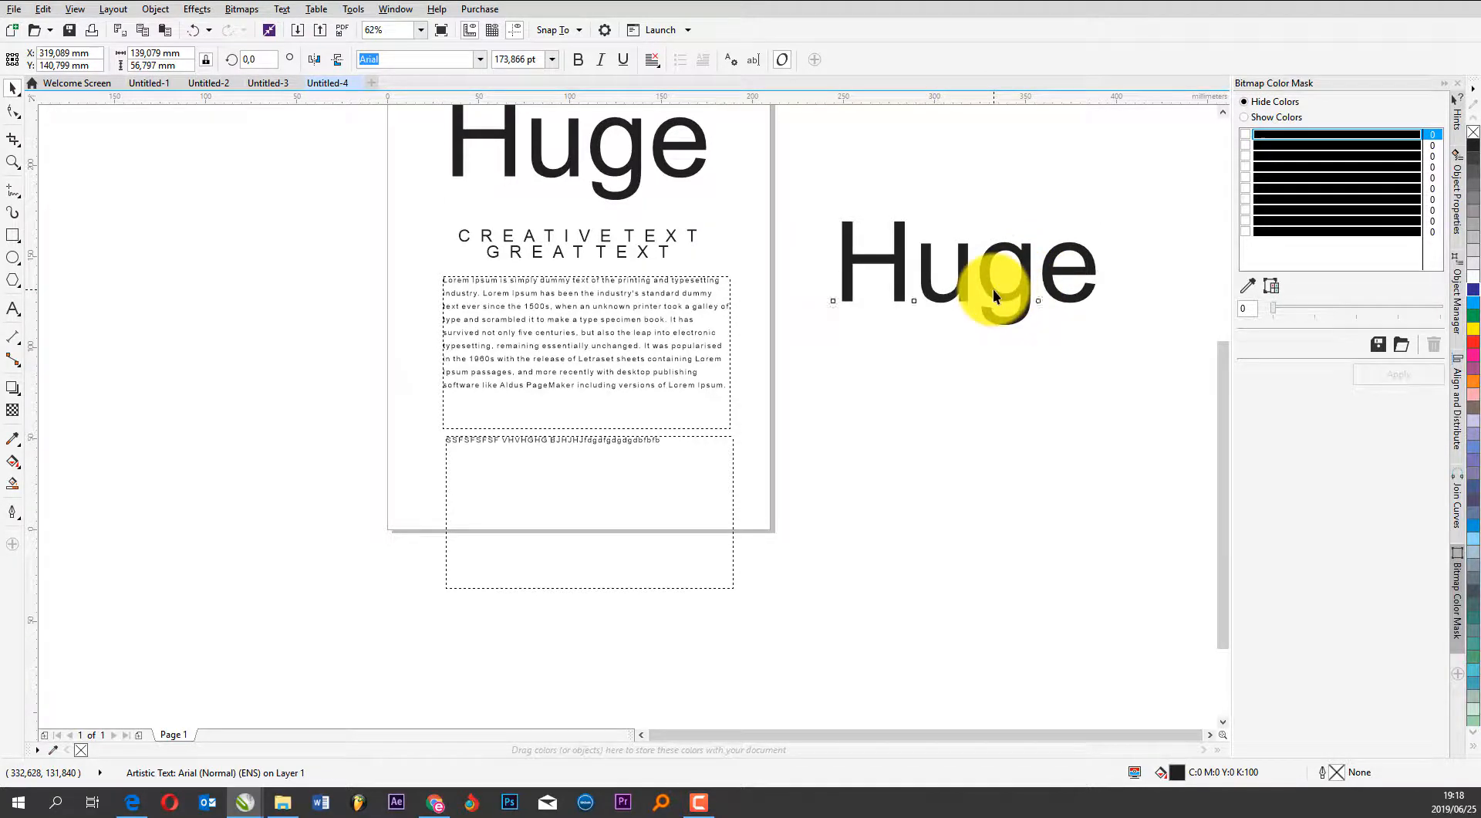
{"action": "double_click", "coordinate": [993, 289]}
{"action": "left_click_drag", "start_coordinate": [841, 266], "coordinate": [1194, 298]}
{"action": "type", "text": "Melody"}
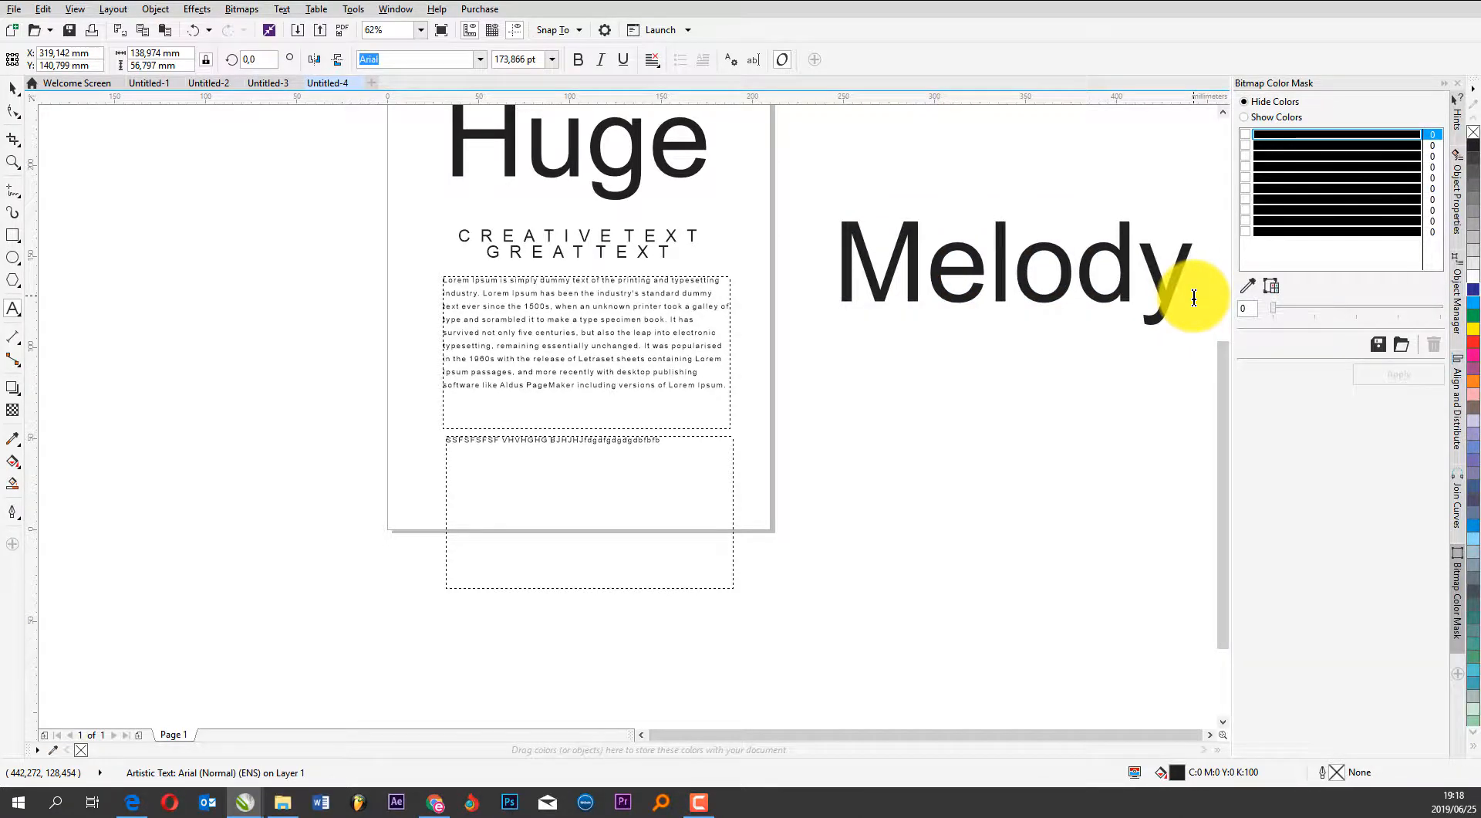
{"action": "scroll", "coordinate": [812, 260], "scroll_direction": "down", "scroll_amount": 2}
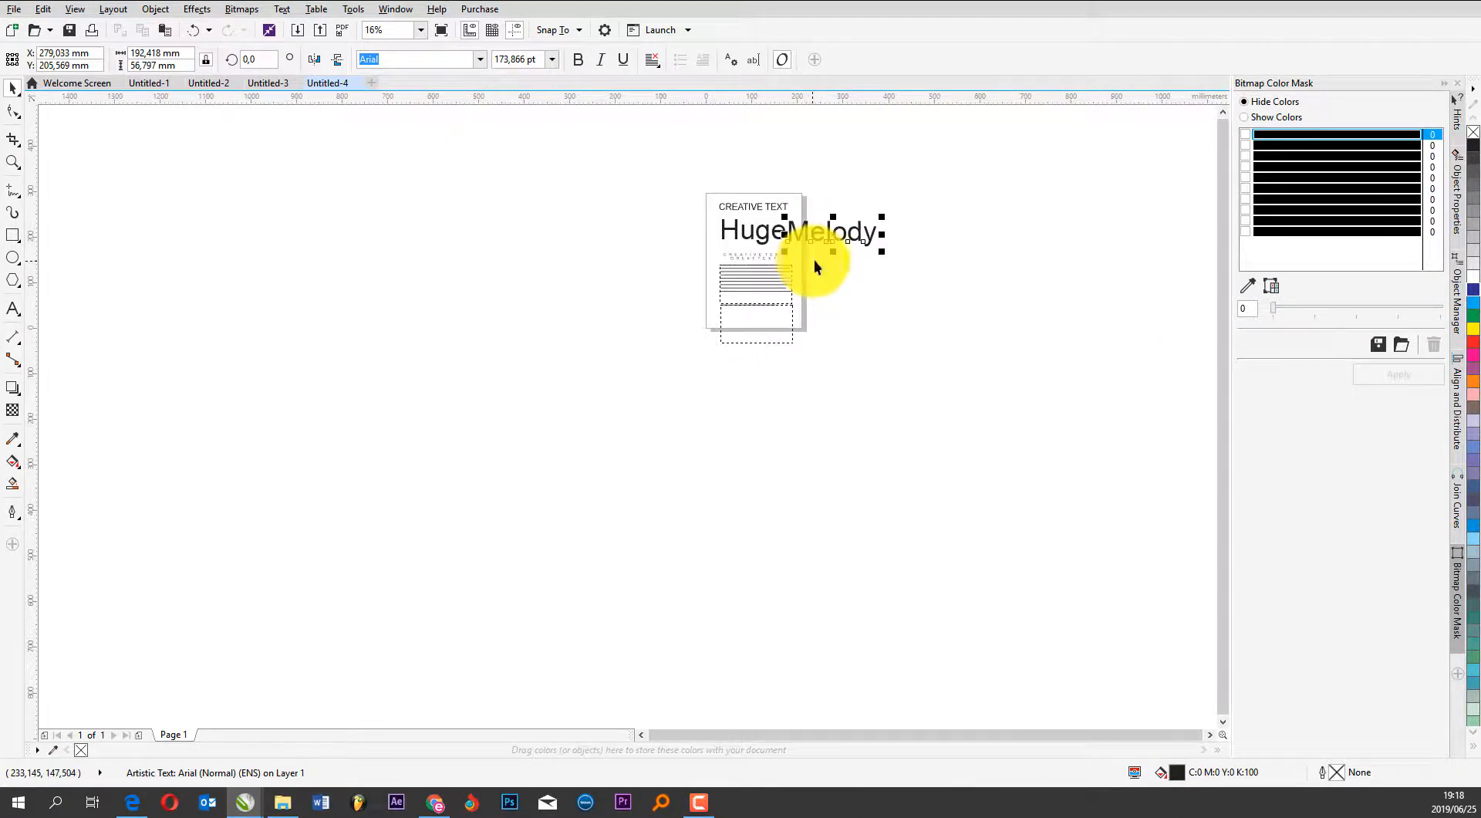
{"action": "scroll", "coordinate": [817, 254], "scroll_direction": "up", "scroll_amount": 2}
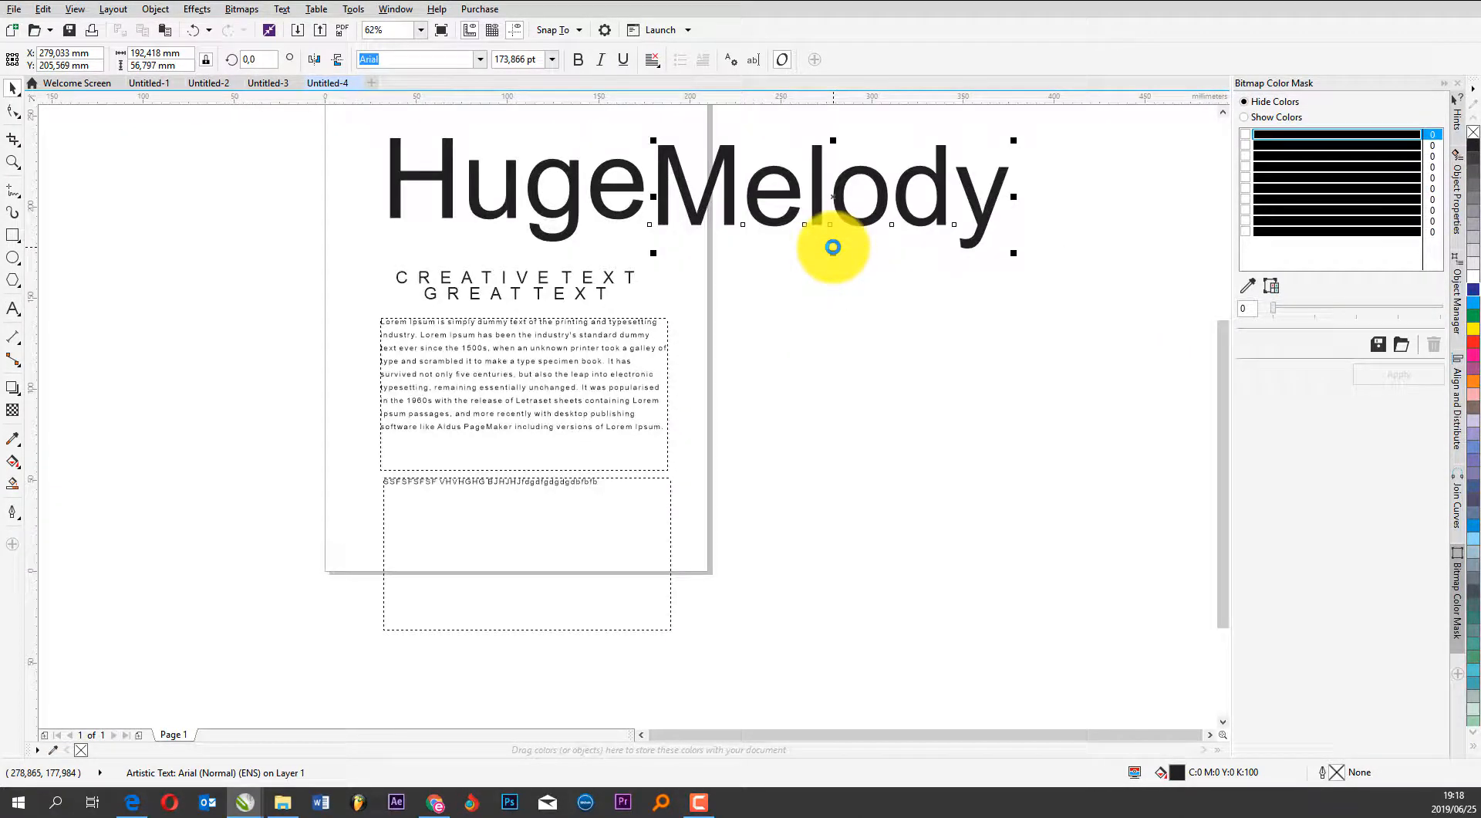
Duplicate the "CREATIVE TEXT" heading to the right of the page and change the copy to "Text 2"
{"action": "scroll", "coordinate": [833, 241], "scroll_direction": "down", "scroll_amount": 1}
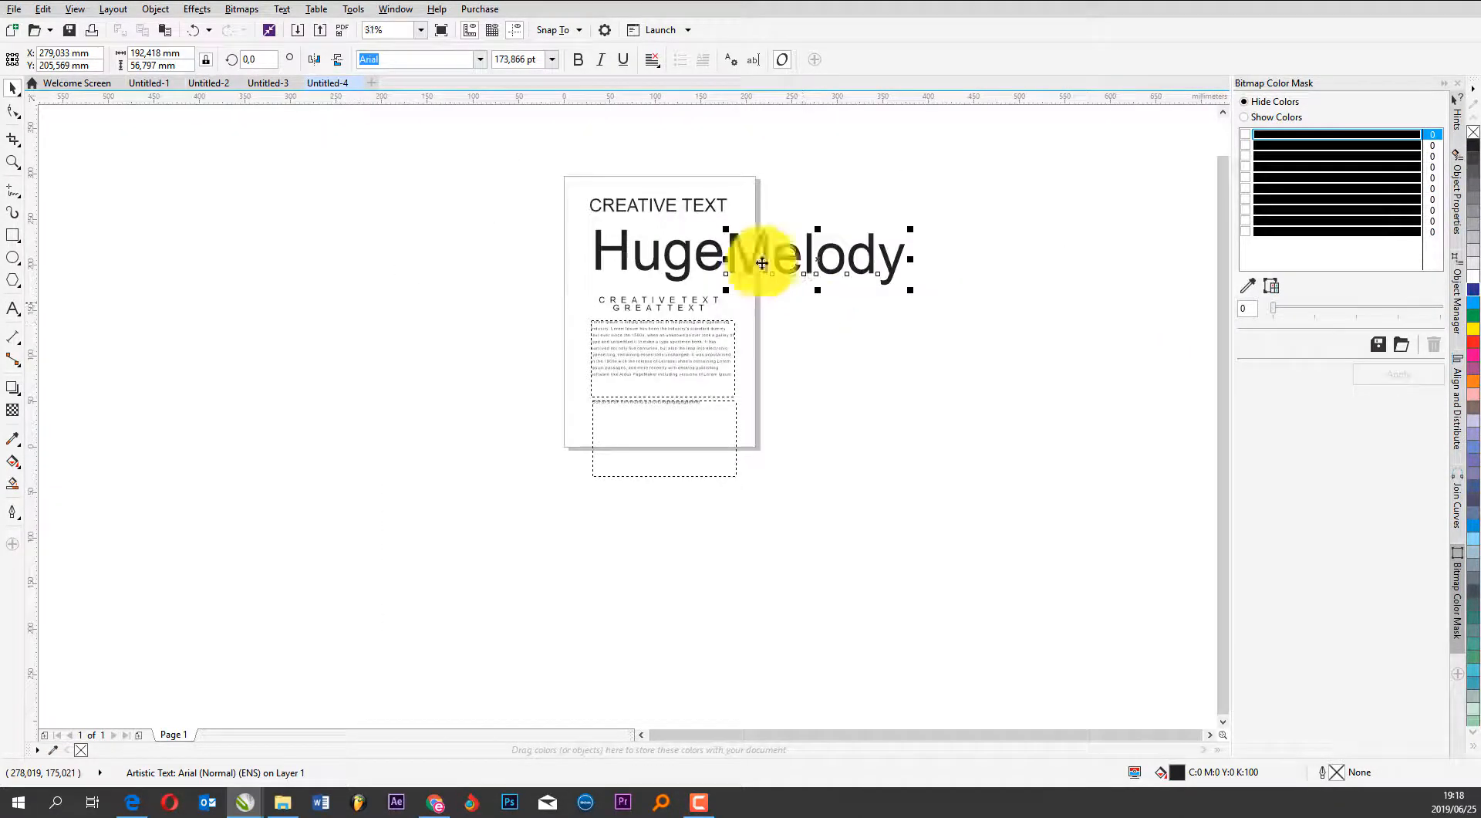
{"action": "left_click", "coordinate": [707, 205]}
{"action": "left_click_drag", "start_coordinate": [707, 205], "coordinate": [1080, 193]}
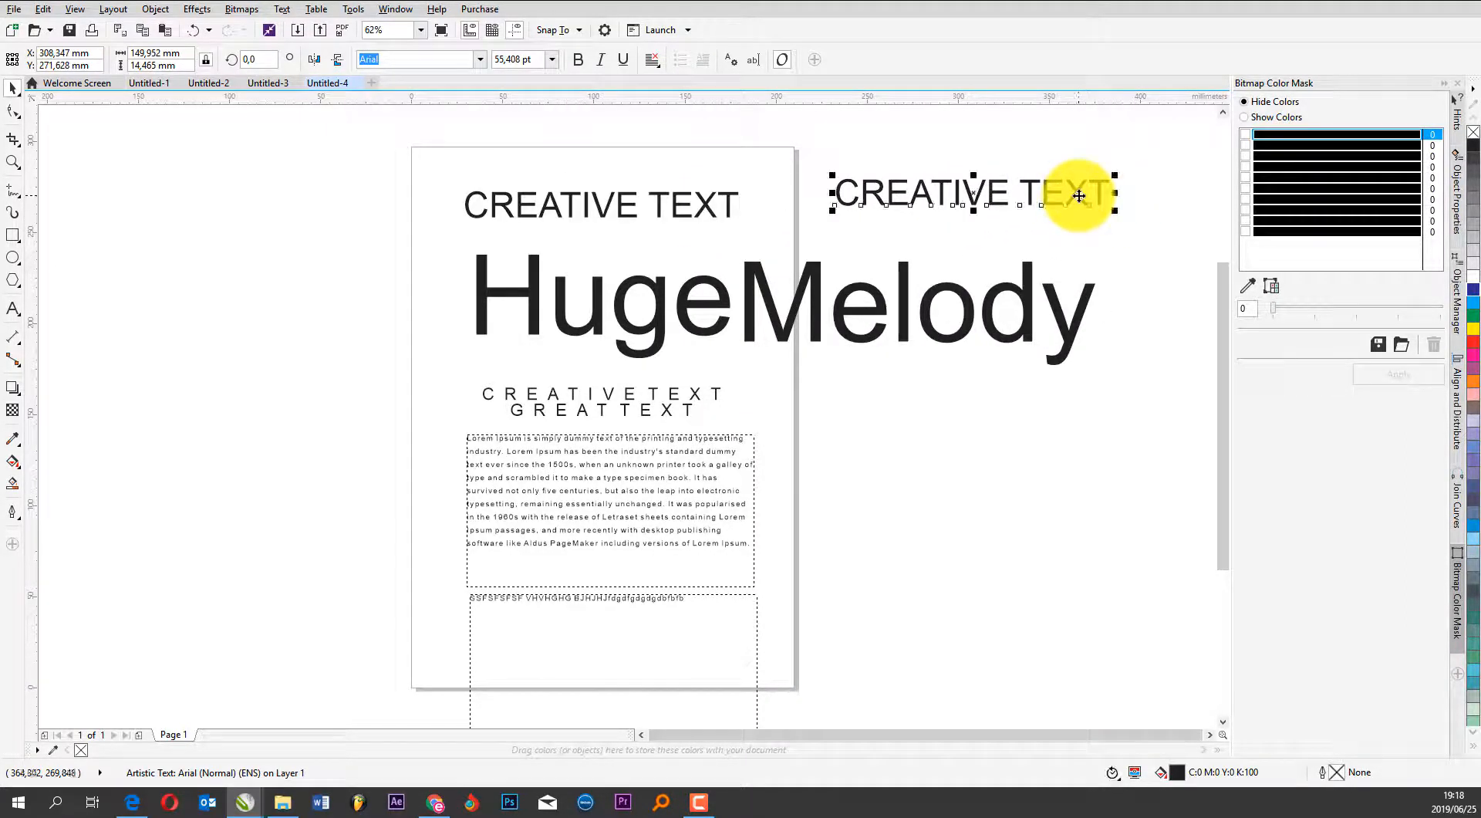
{"action": "double_click", "coordinate": [1081, 193]}
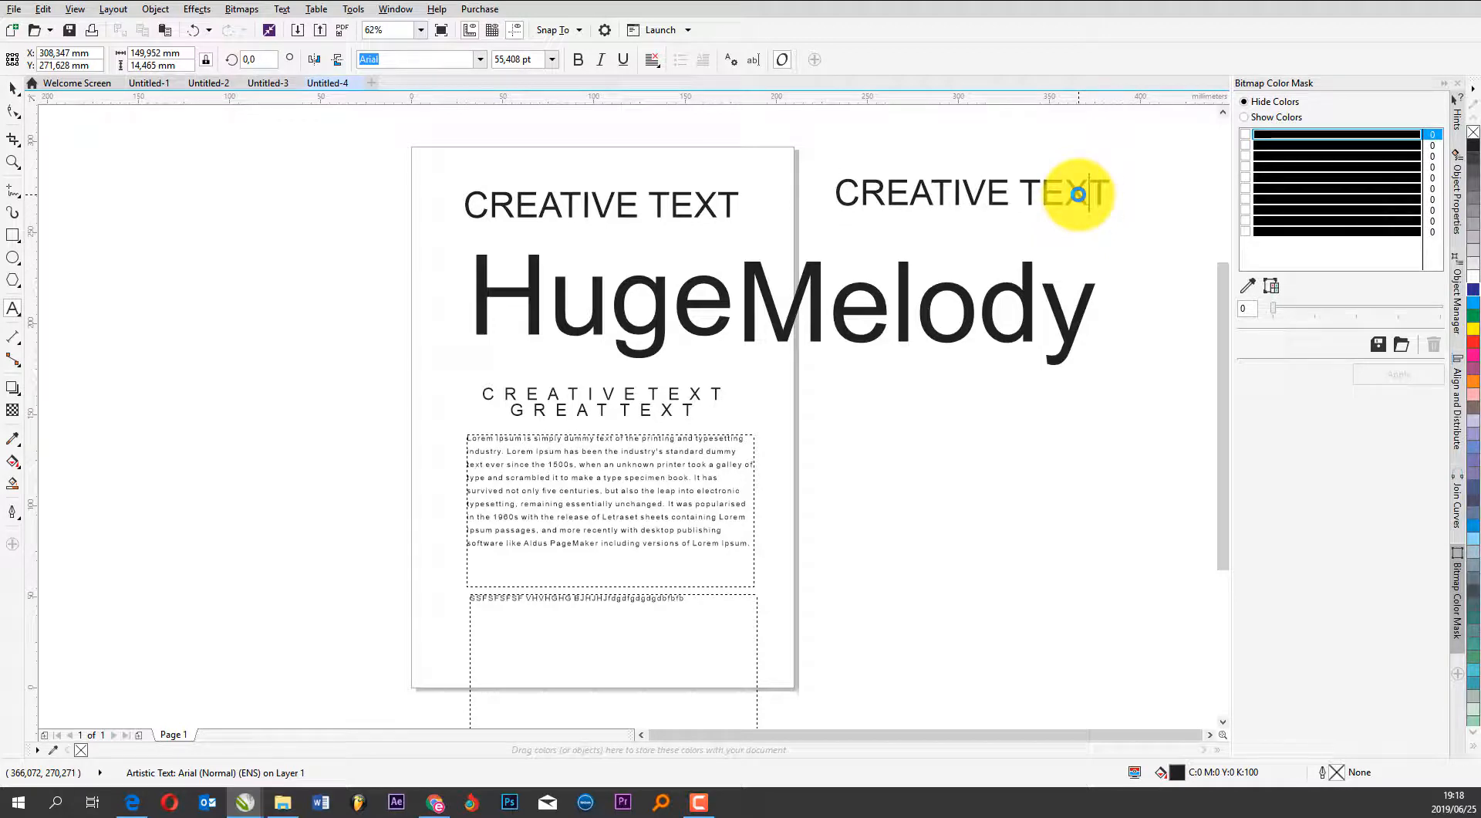
{"action": "key", "text": "ctrl+a"}
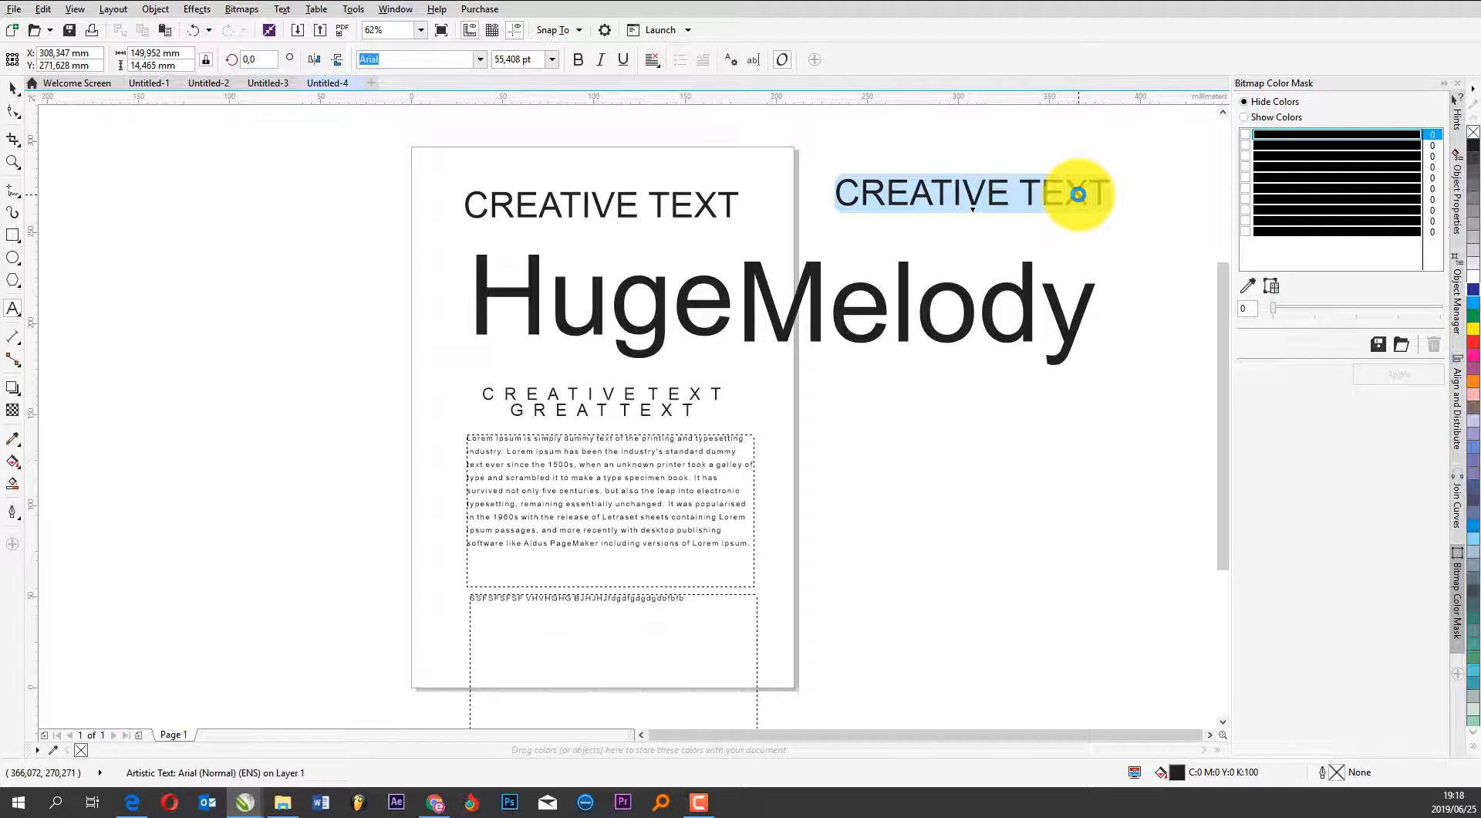
{"action": "type", "text": "Text 2"}
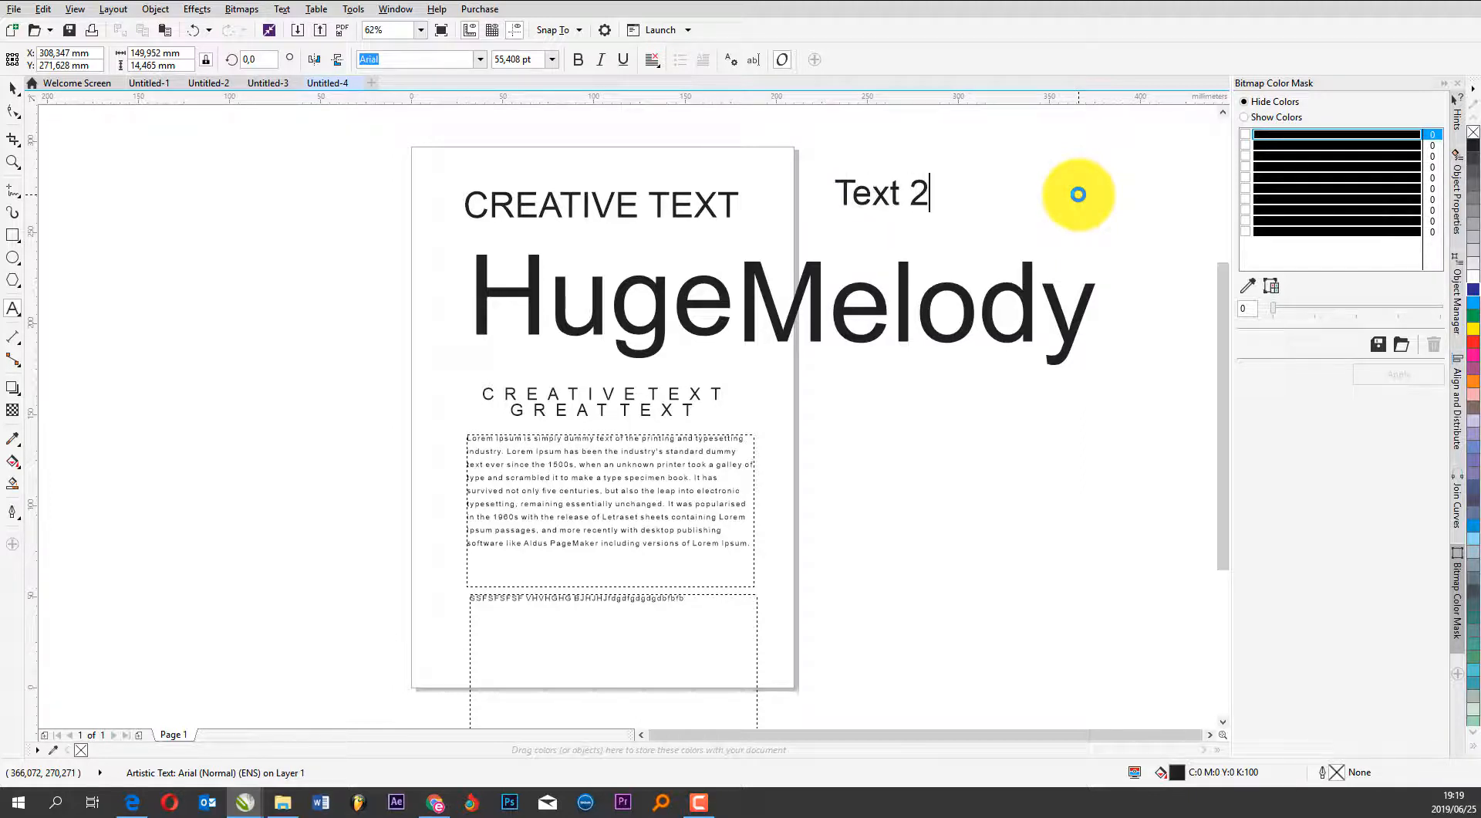
{"action": "key", "text": "ctrl+space"}
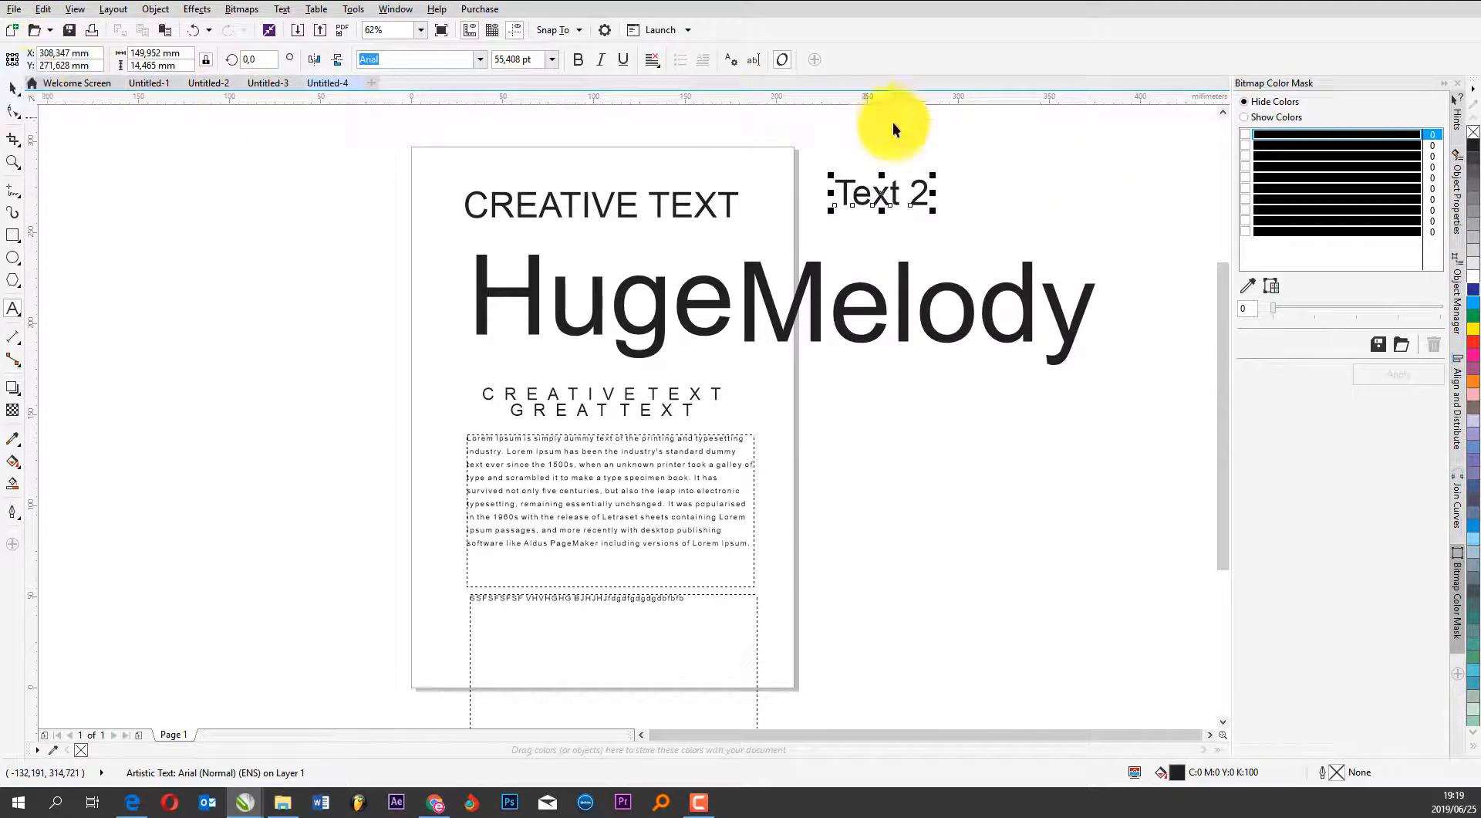
Move "Text 2" beside the "CREATIVE TEXT" heading and shift "Melody" to the right, clear of "Huge"
{"action": "left_click_drag", "start_coordinate": [897, 193], "coordinate": [823, 205]}
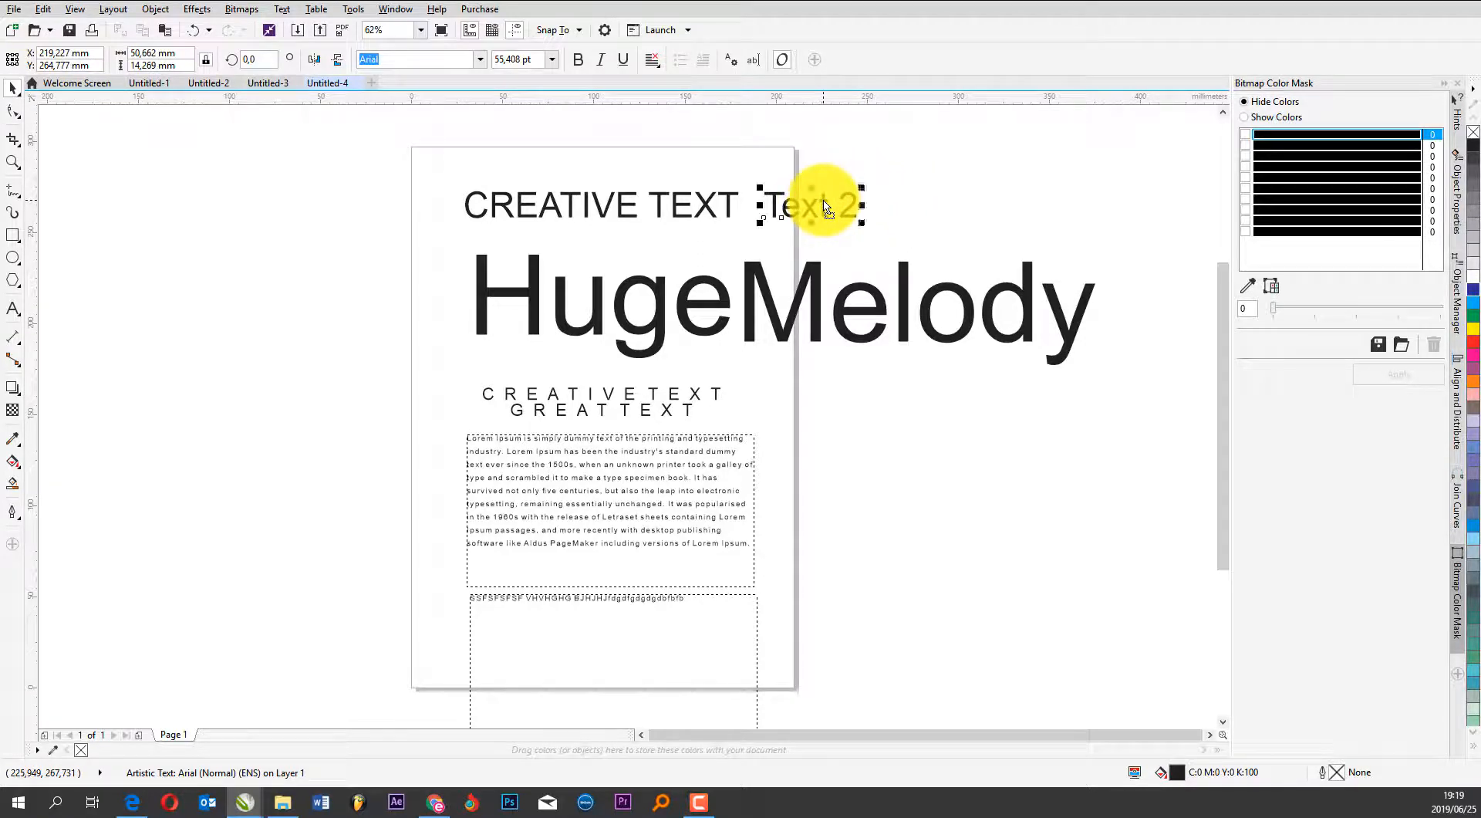
{"action": "left_click", "coordinate": [661, 207]}
{"action": "scroll", "coordinate": [742, 210], "scroll_direction": "down", "scroll_amount": 2}
{"action": "left_click", "coordinate": [797, 261]}
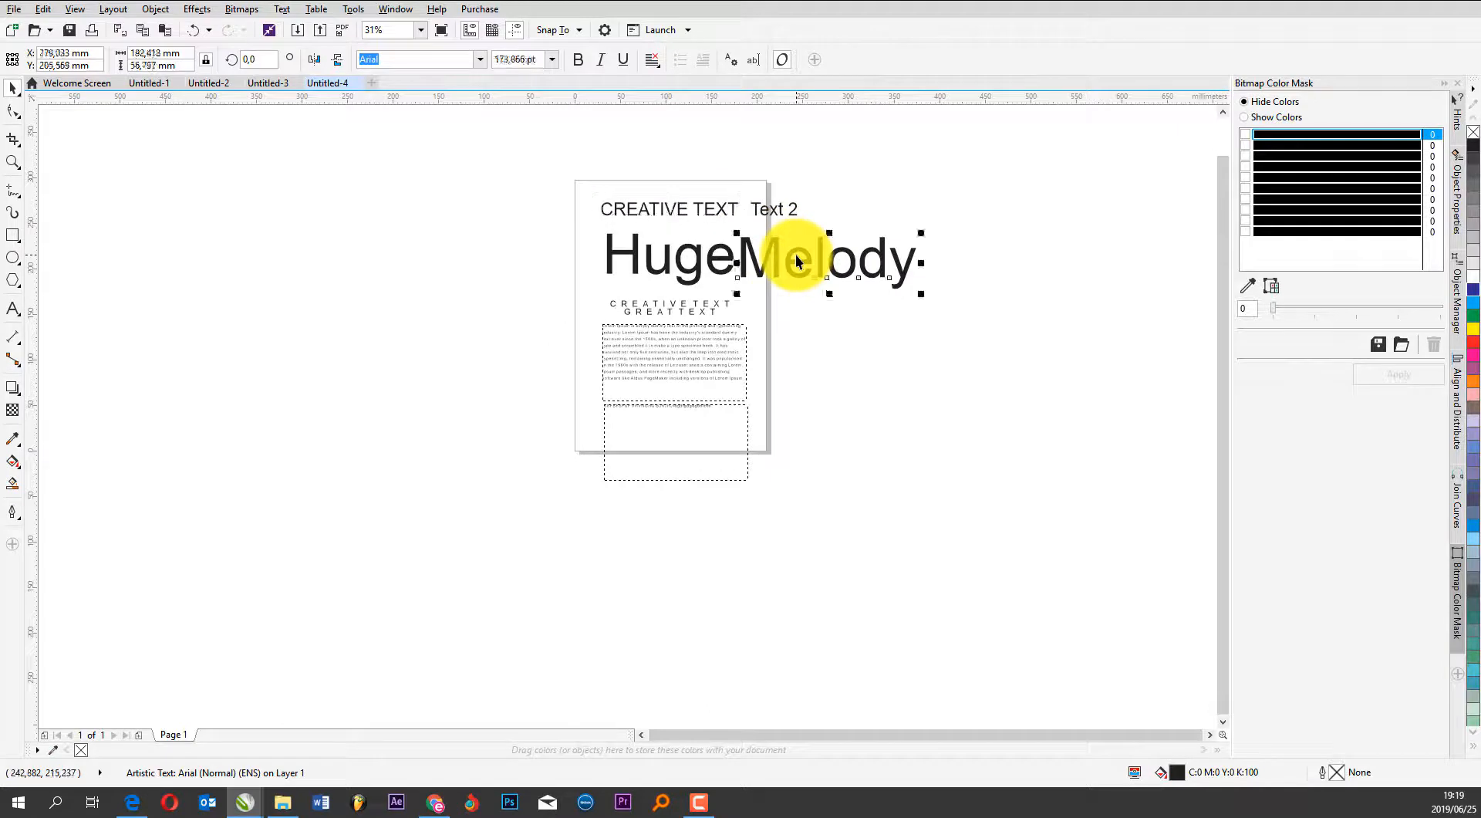
{"action": "left_click_drag", "start_coordinate": [797, 260], "coordinate": [874, 263]}
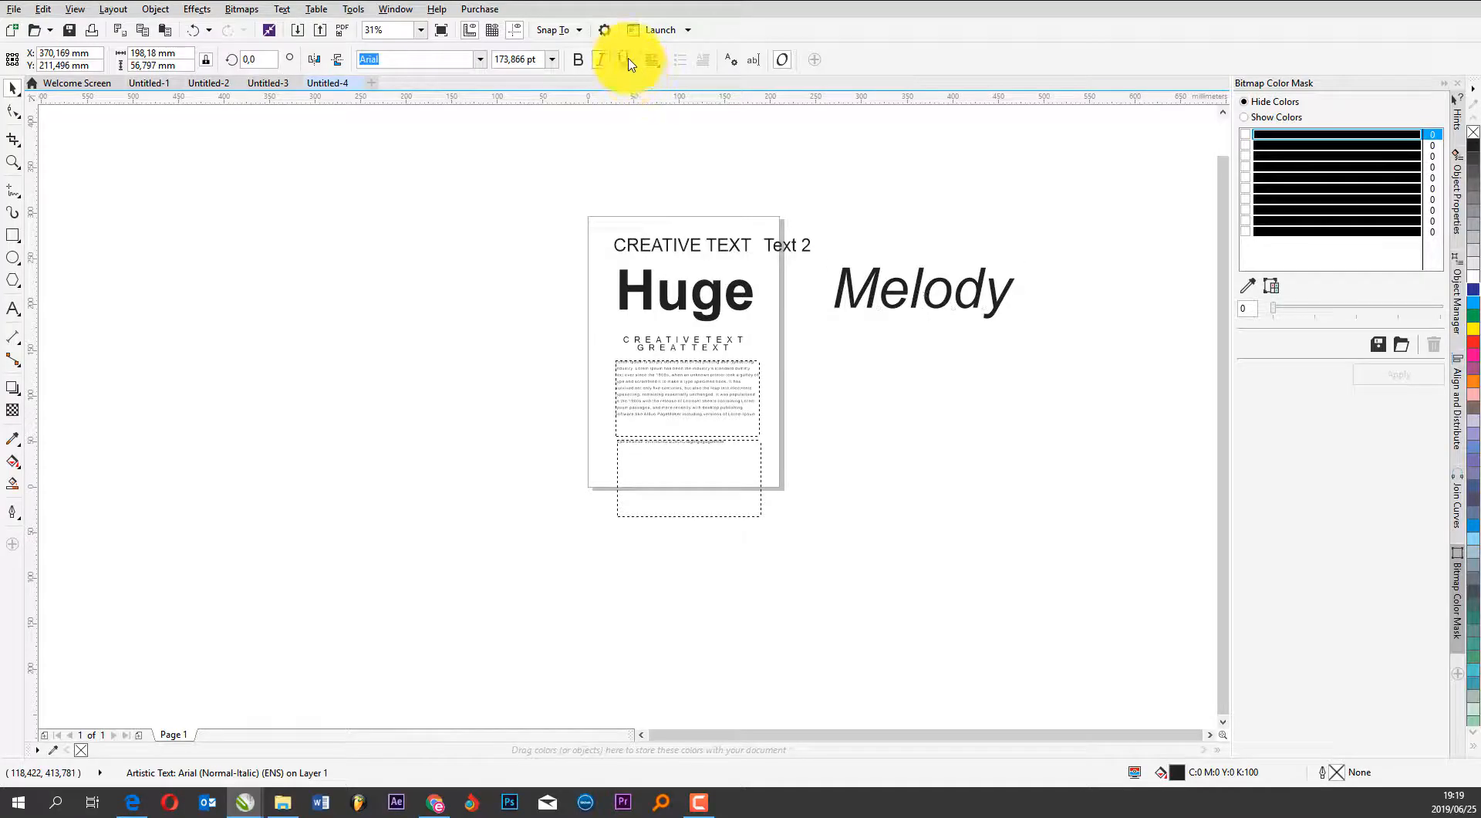
Underline the "Melody" text and remove the underline again
{"action": "left_click", "coordinate": [622, 59]}
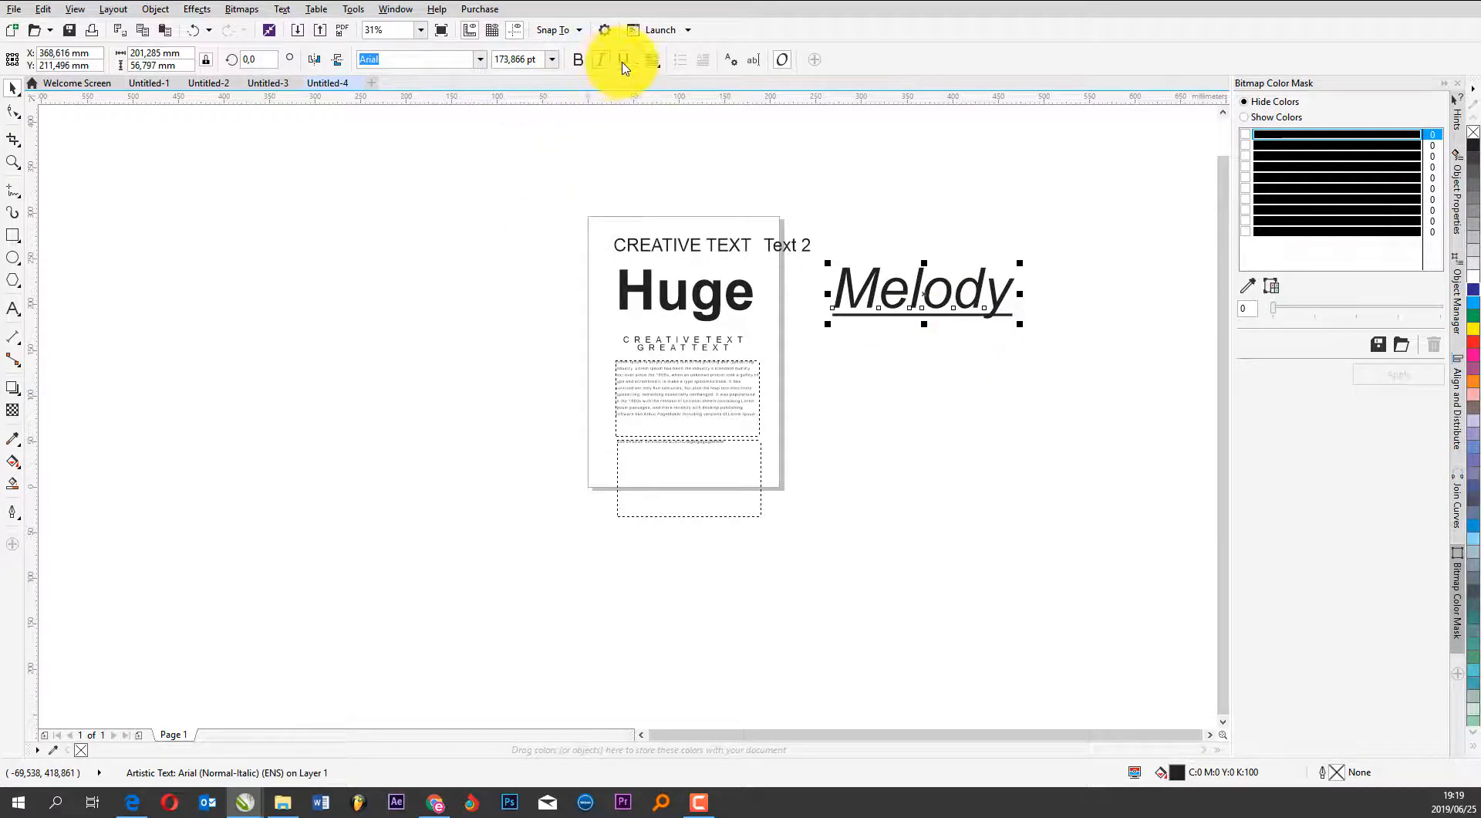
{"action": "left_click", "coordinate": [622, 60]}
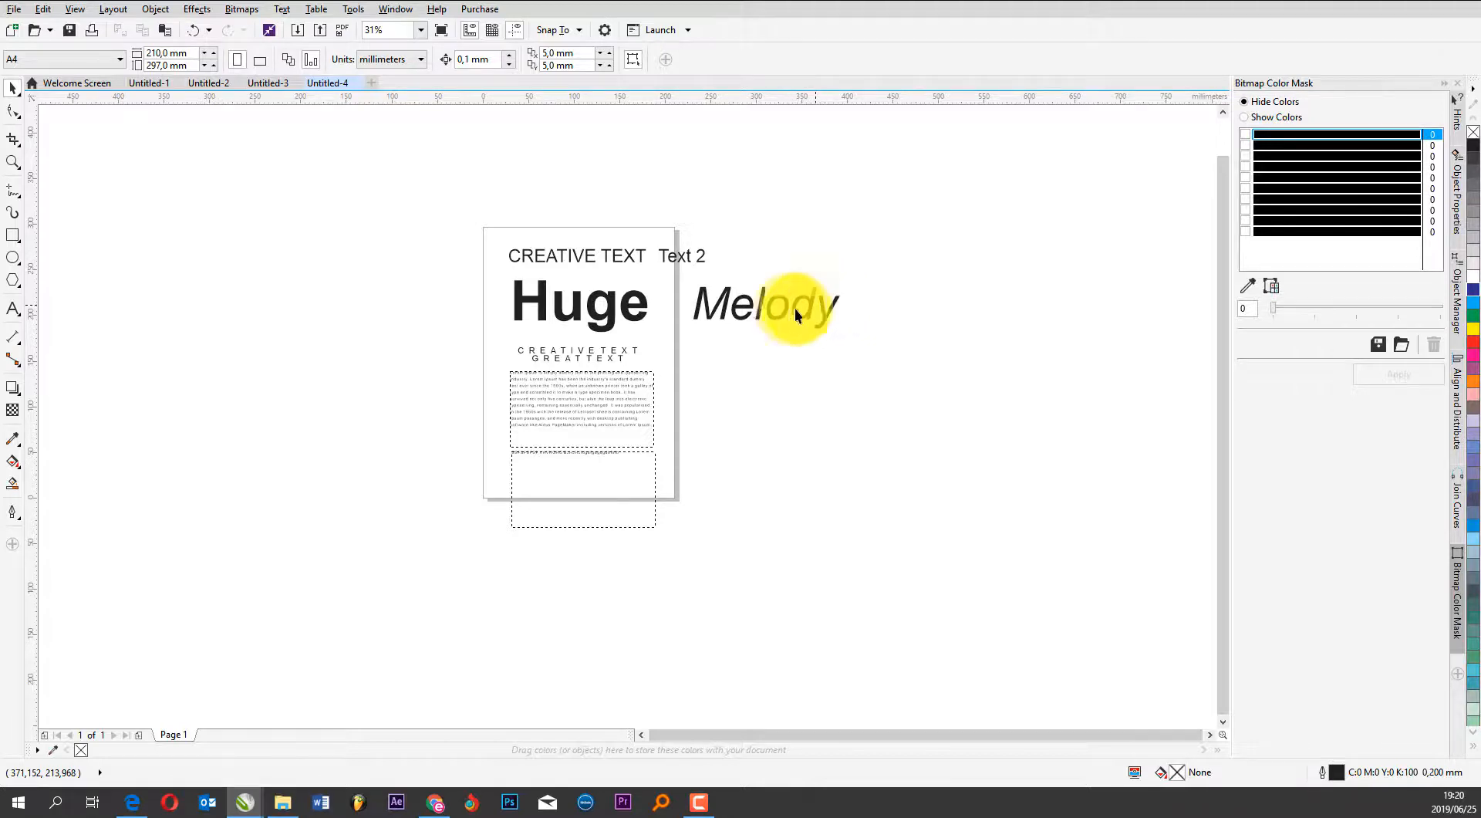
{"action": "left_click", "coordinate": [769, 309]}
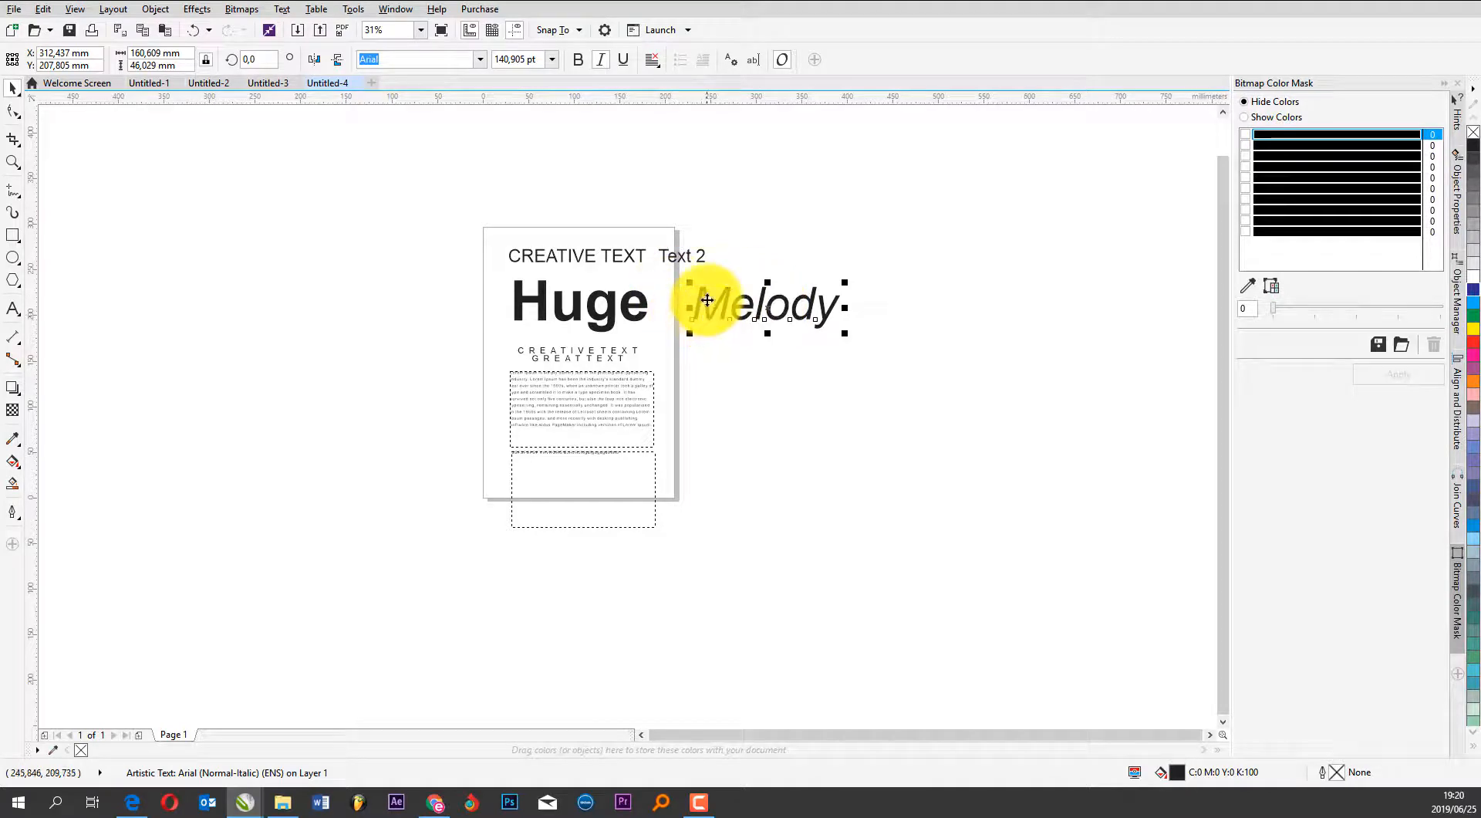
{"action": "left_click", "coordinate": [743, 265]}
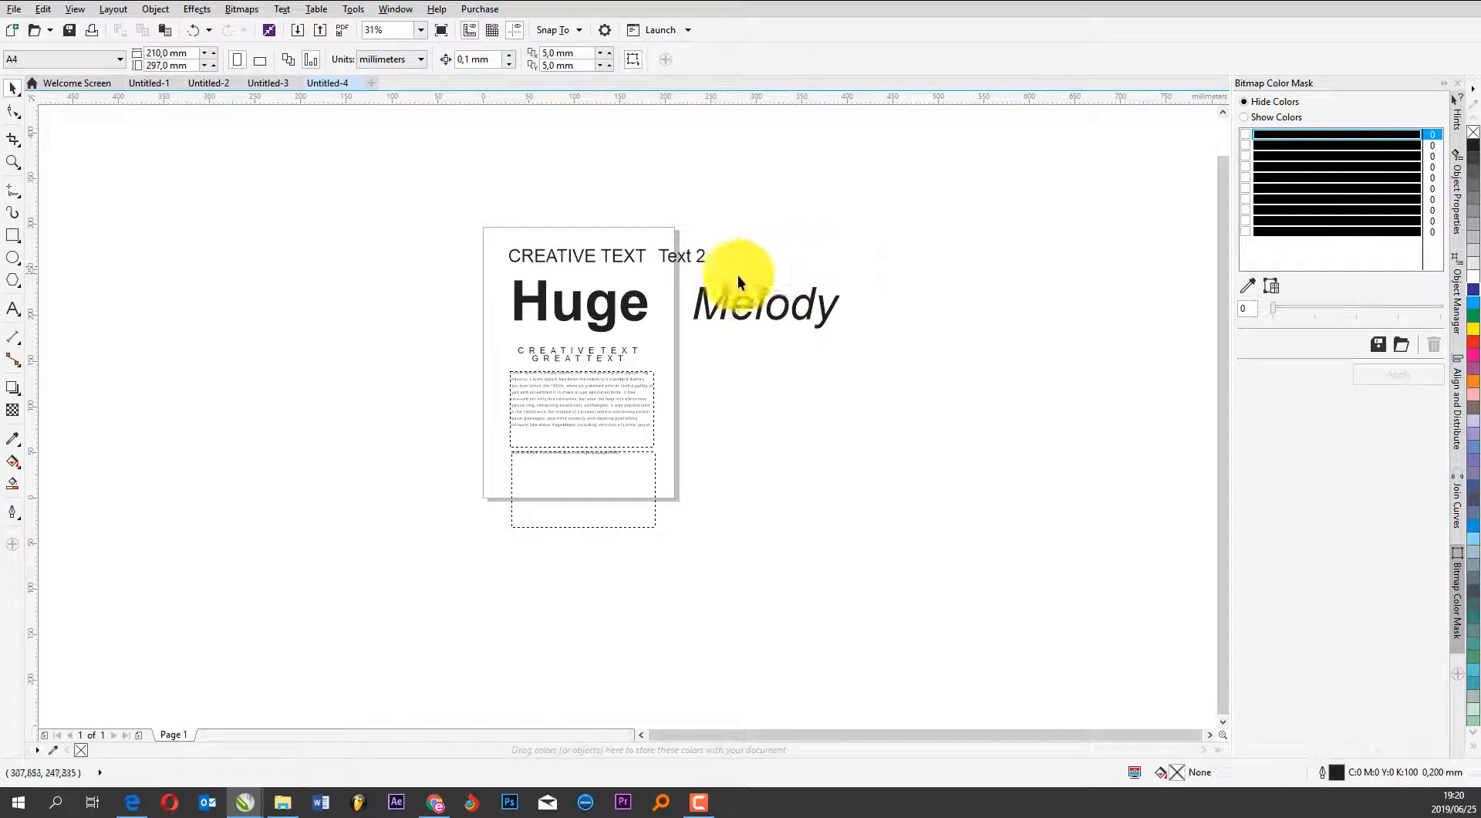
{"action": "left_click", "coordinate": [637, 312]}
{"action": "mouse_move", "coordinate": [637, 311]}
{"action": "left_mouse_down"}
{"action": "mouse_move", "coordinate": [489, 288]}
{"action": "mouse_move", "coordinate": [478, 314]}
{"action": "mouse_move", "coordinate": [456, 308]}
{"action": "mouse_move", "coordinate": [637, 306]}
{"action": "left_mouse_up"}
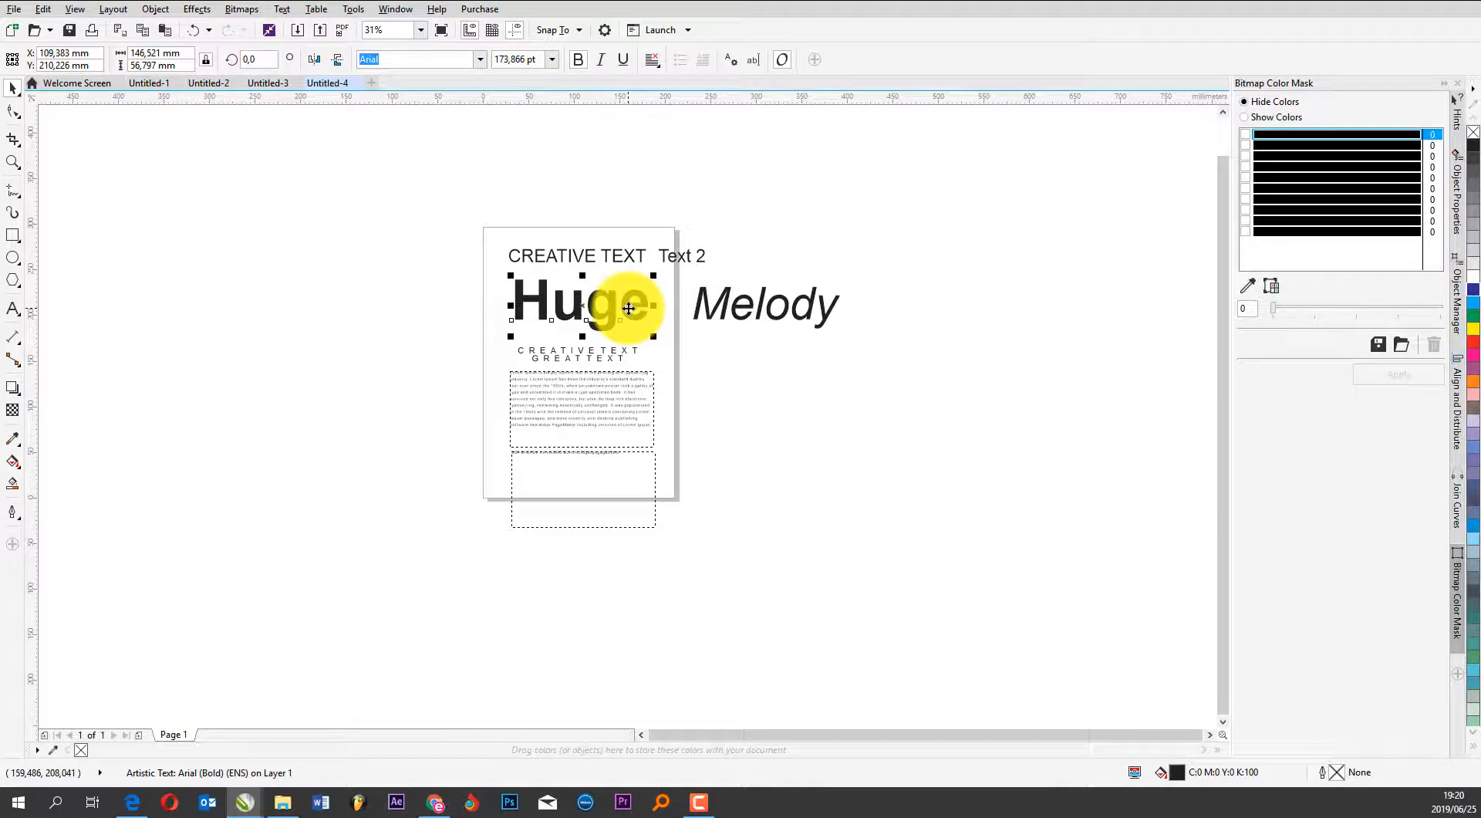
{"action": "left_click", "coordinate": [744, 311]}
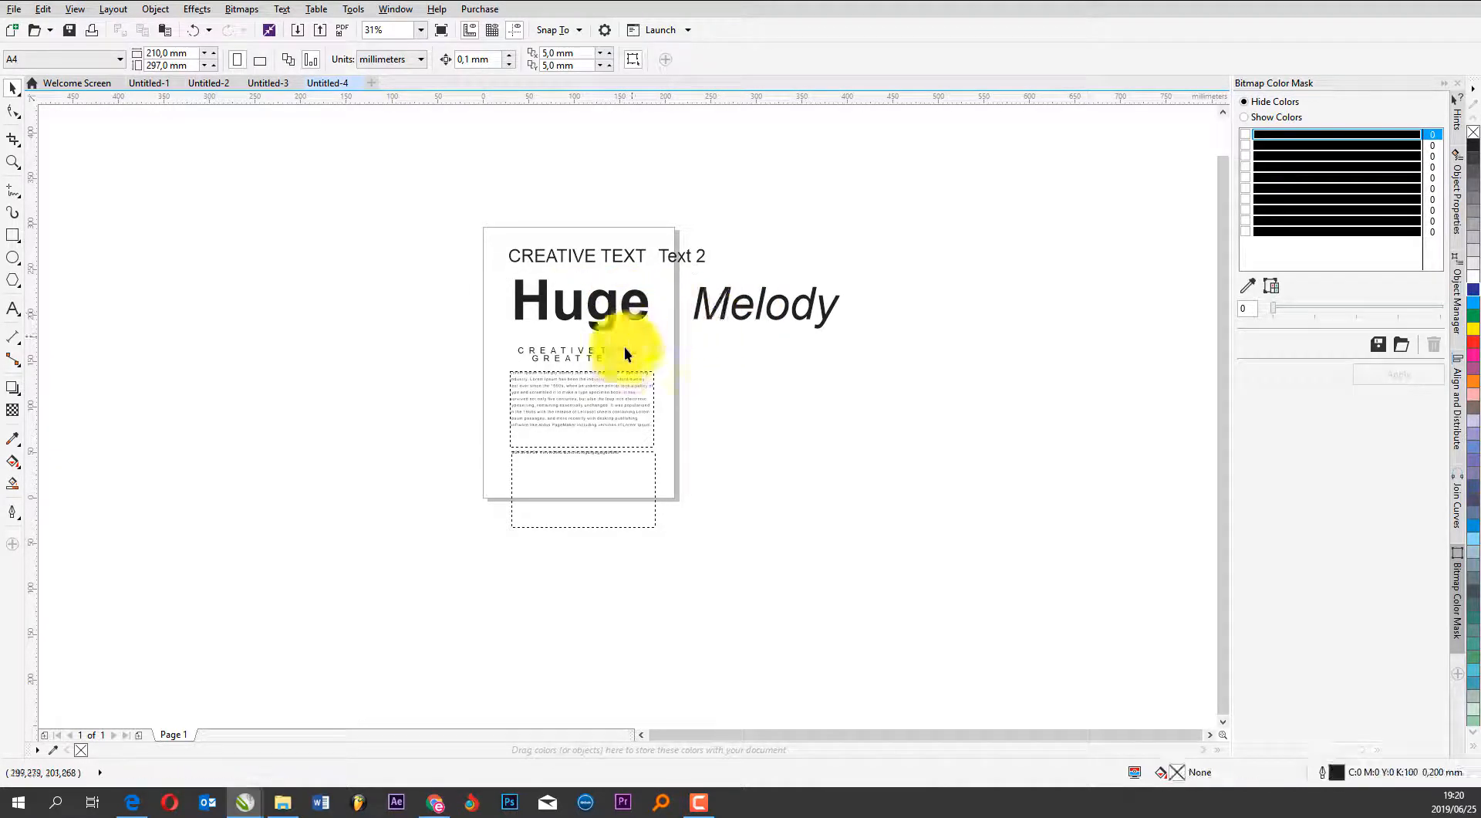
{"action": "left_click", "coordinate": [614, 373]}
{"action": "left_click", "coordinate": [702, 307]}
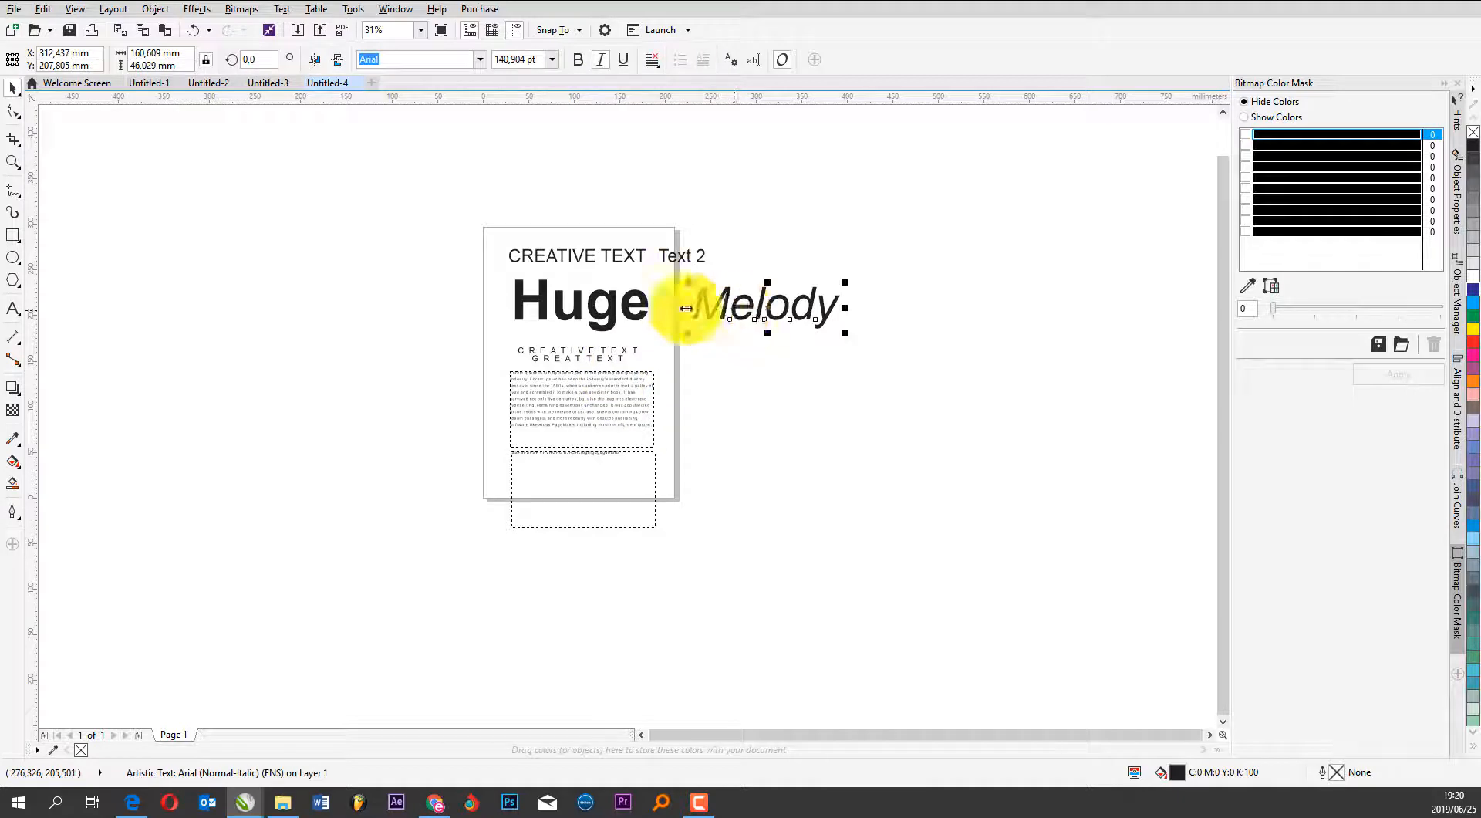
{"action": "left_click", "coordinate": [638, 303]}
{"action": "left_click", "coordinate": [631, 264]}
{"action": "left_click", "coordinate": [704, 299]}
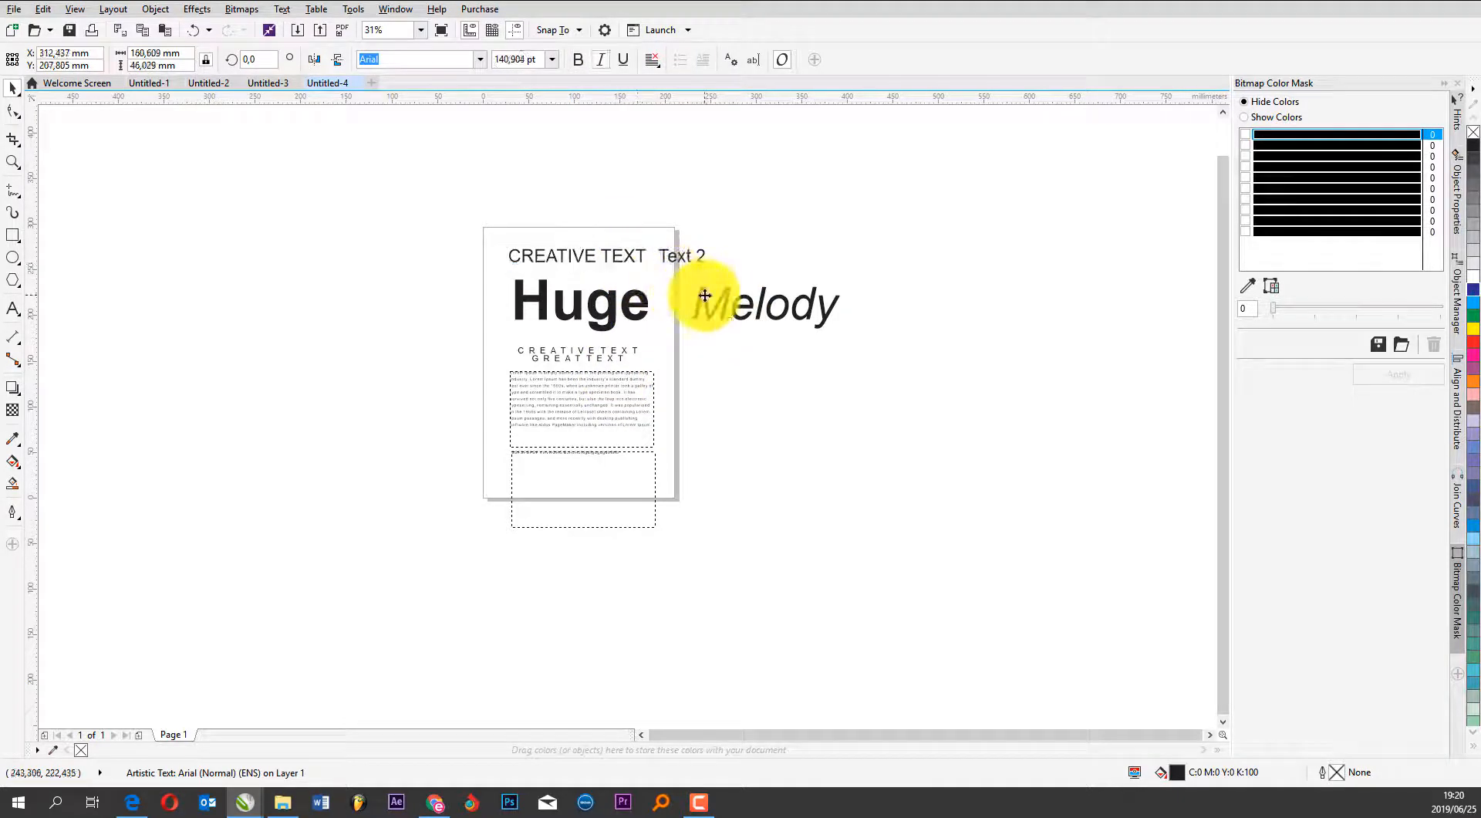
Change the font of the "Huge" text to Bebas and recentre it between the heading and the spaced subheading
{"action": "left_click", "coordinate": [624, 305]}
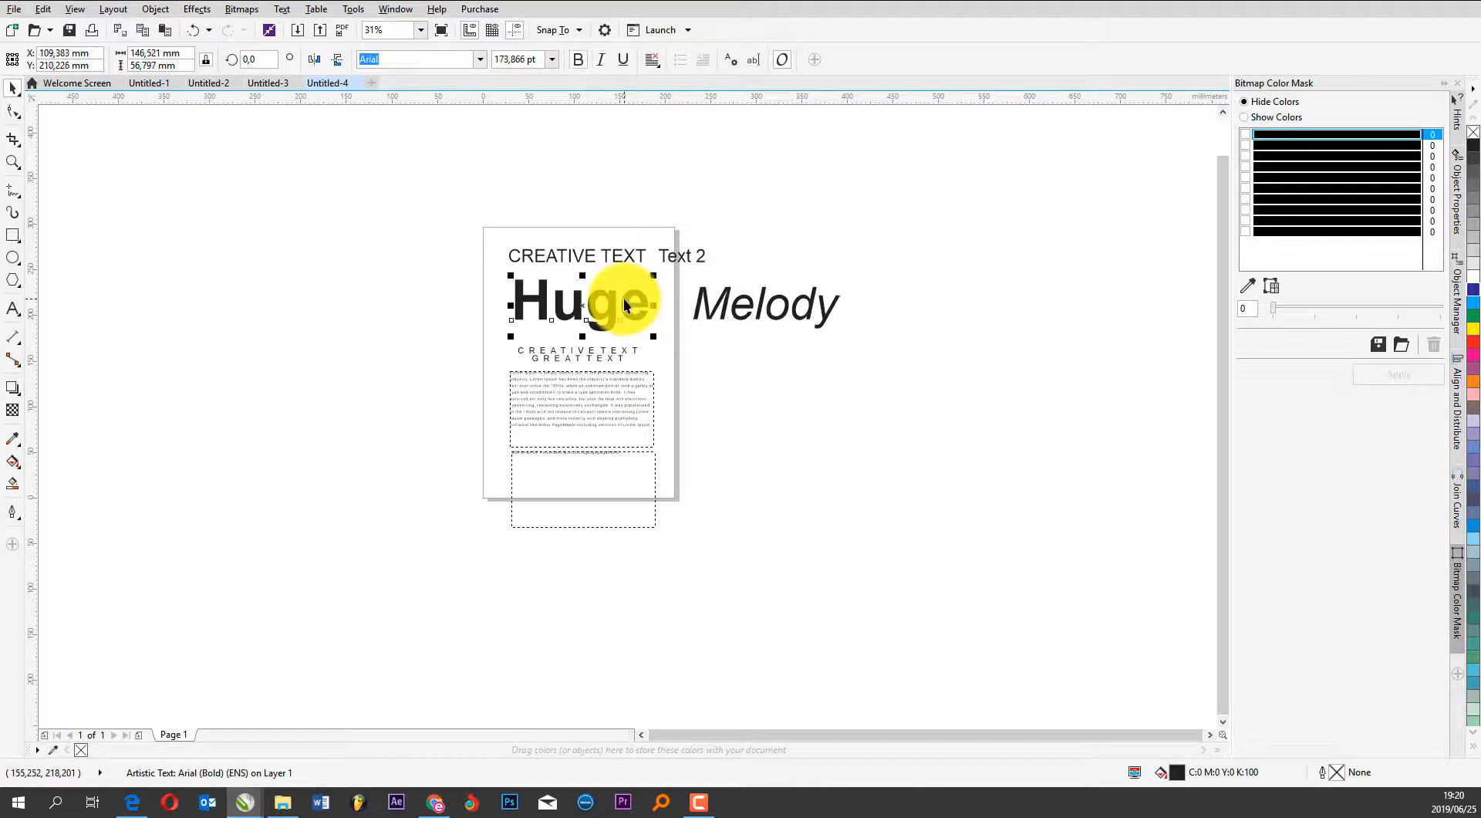
{"action": "left_click", "coordinate": [478, 60]}
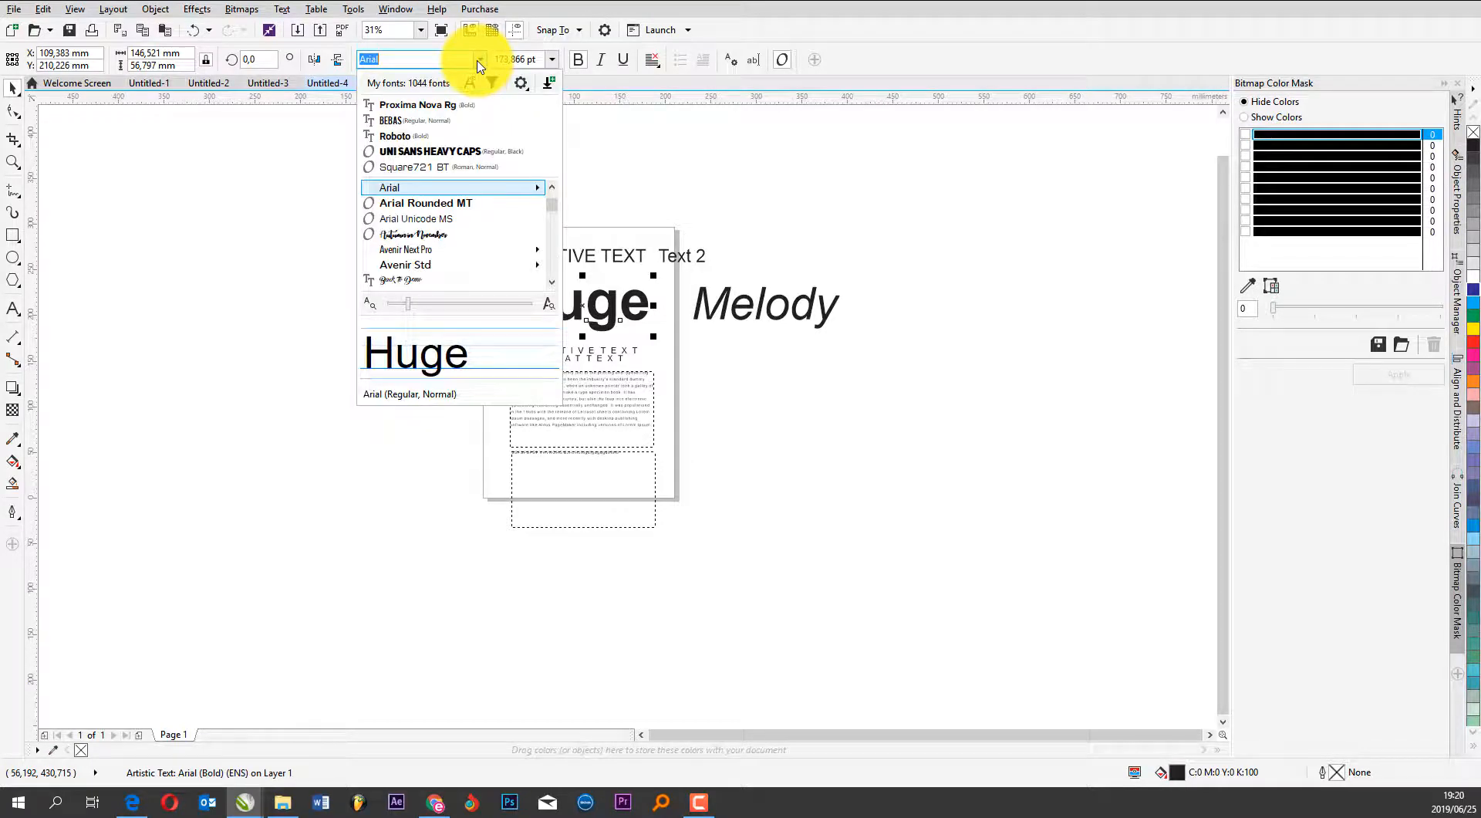
{"action": "left_click", "coordinate": [437, 124]}
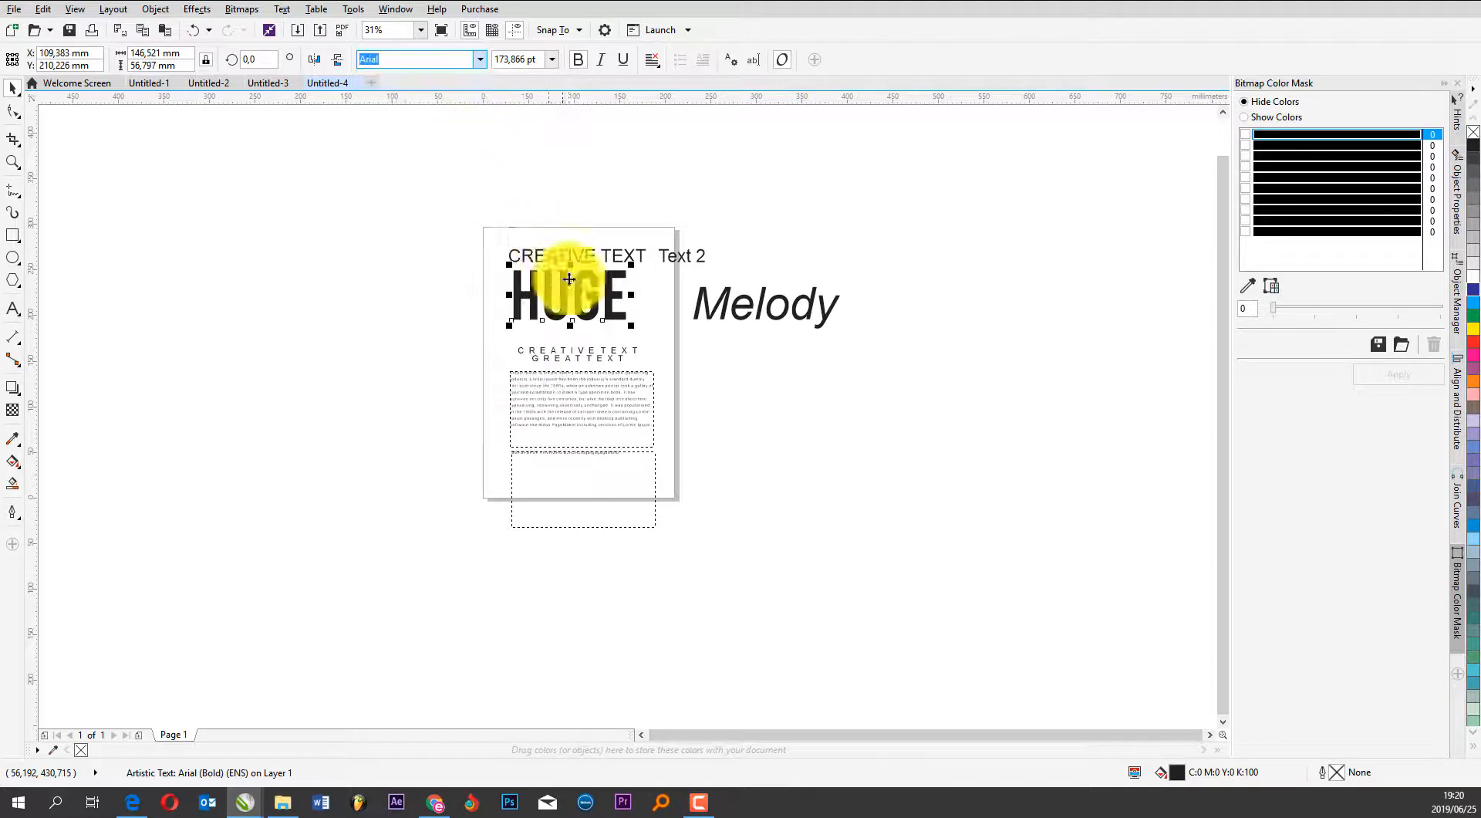
{"action": "left_click_drag", "start_coordinate": [615, 300], "coordinate": [618, 300]}
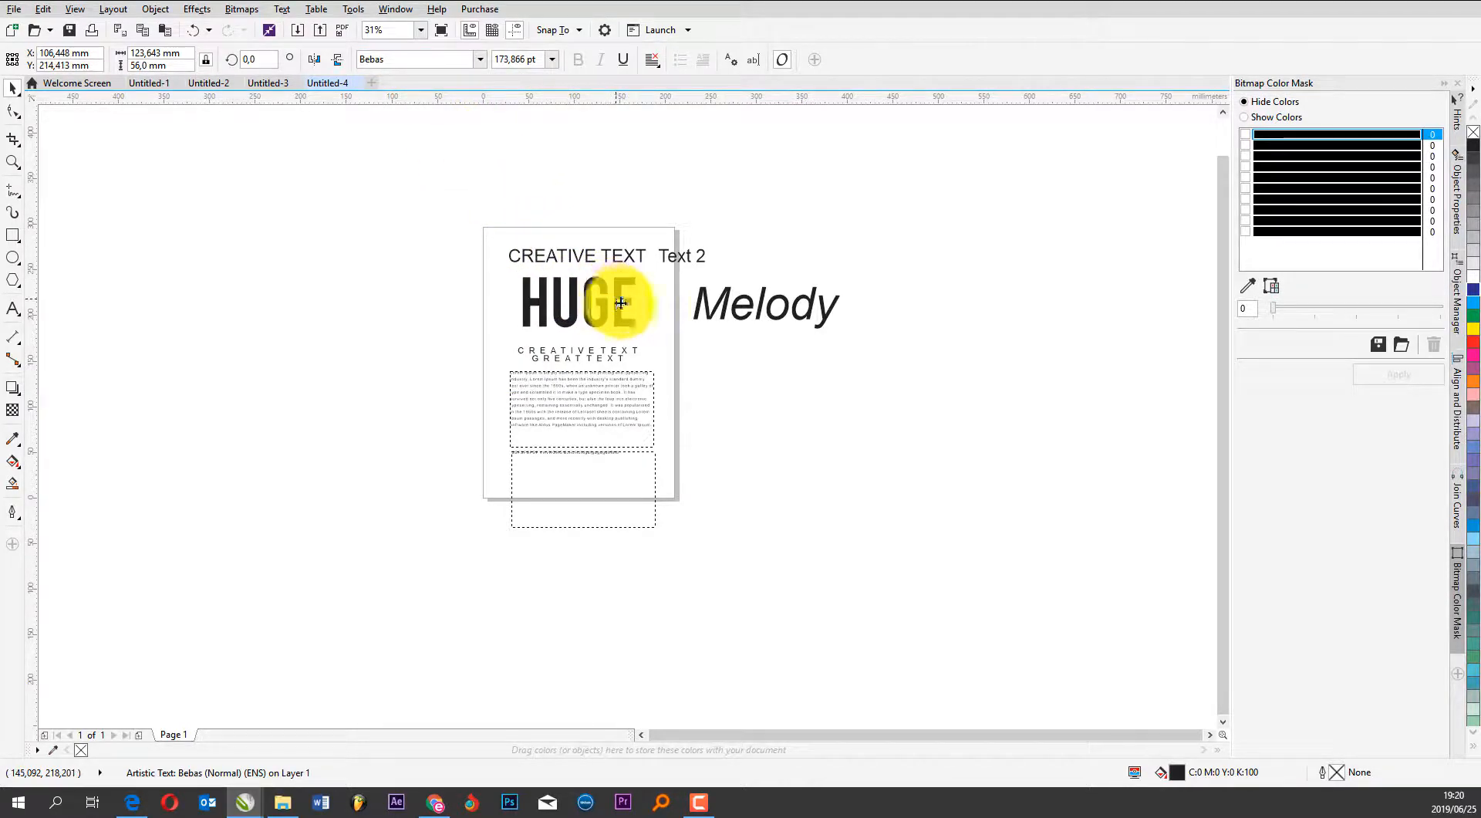
{"action": "left_click", "coordinate": [711, 381]}
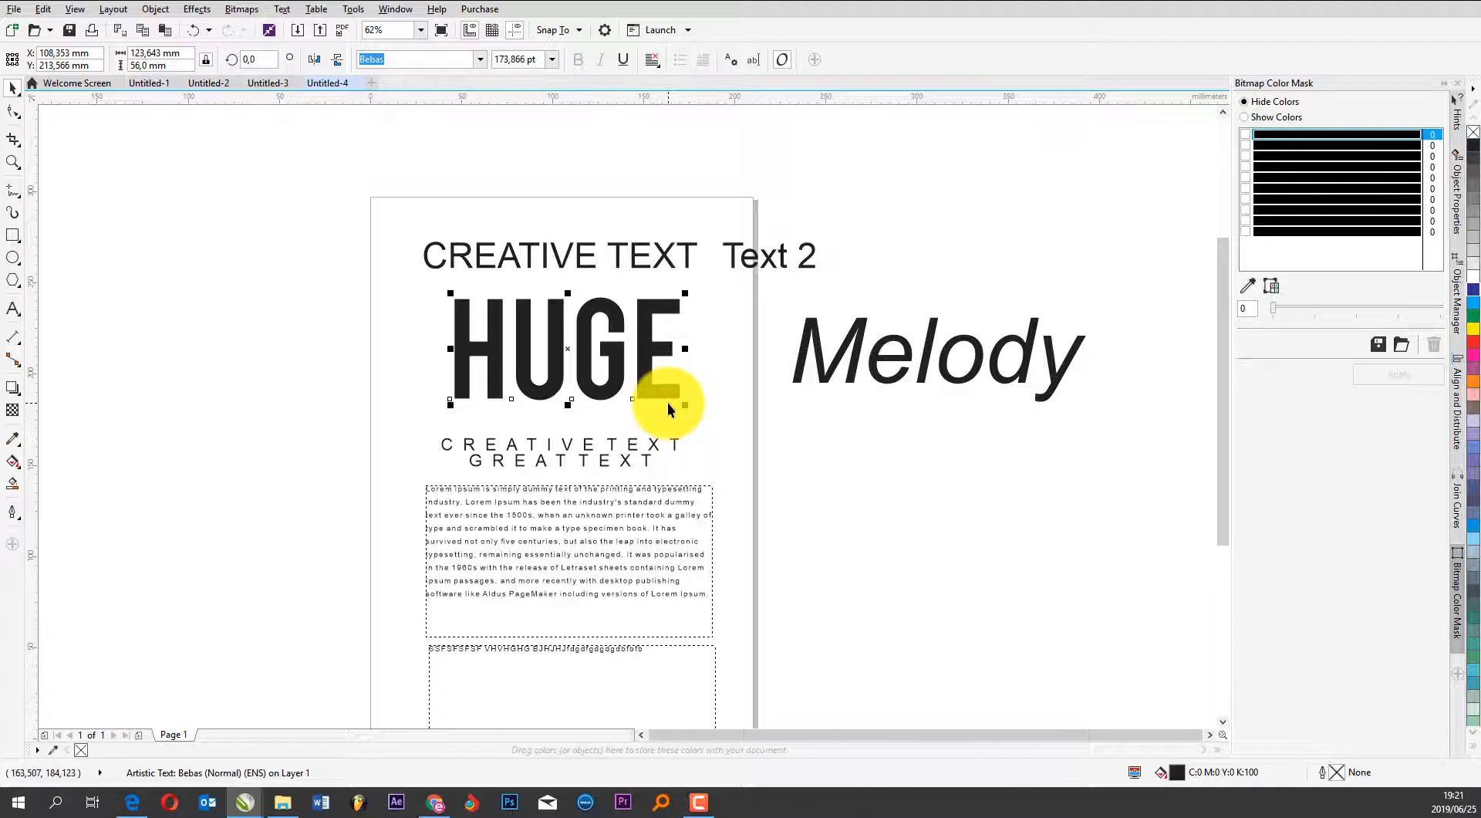
Move "Text 2" off the page to sit above "Melody" and shift "Melody" further right of the page
{"action": "left_click", "coordinate": [807, 262]}
{"action": "left_click_drag", "start_coordinate": [813, 255], "coordinate": [1029, 261]}
{"action": "left_click_drag", "start_coordinate": [902, 354], "coordinate": [960, 352]}
{"action": "left_click", "coordinate": [980, 271]}
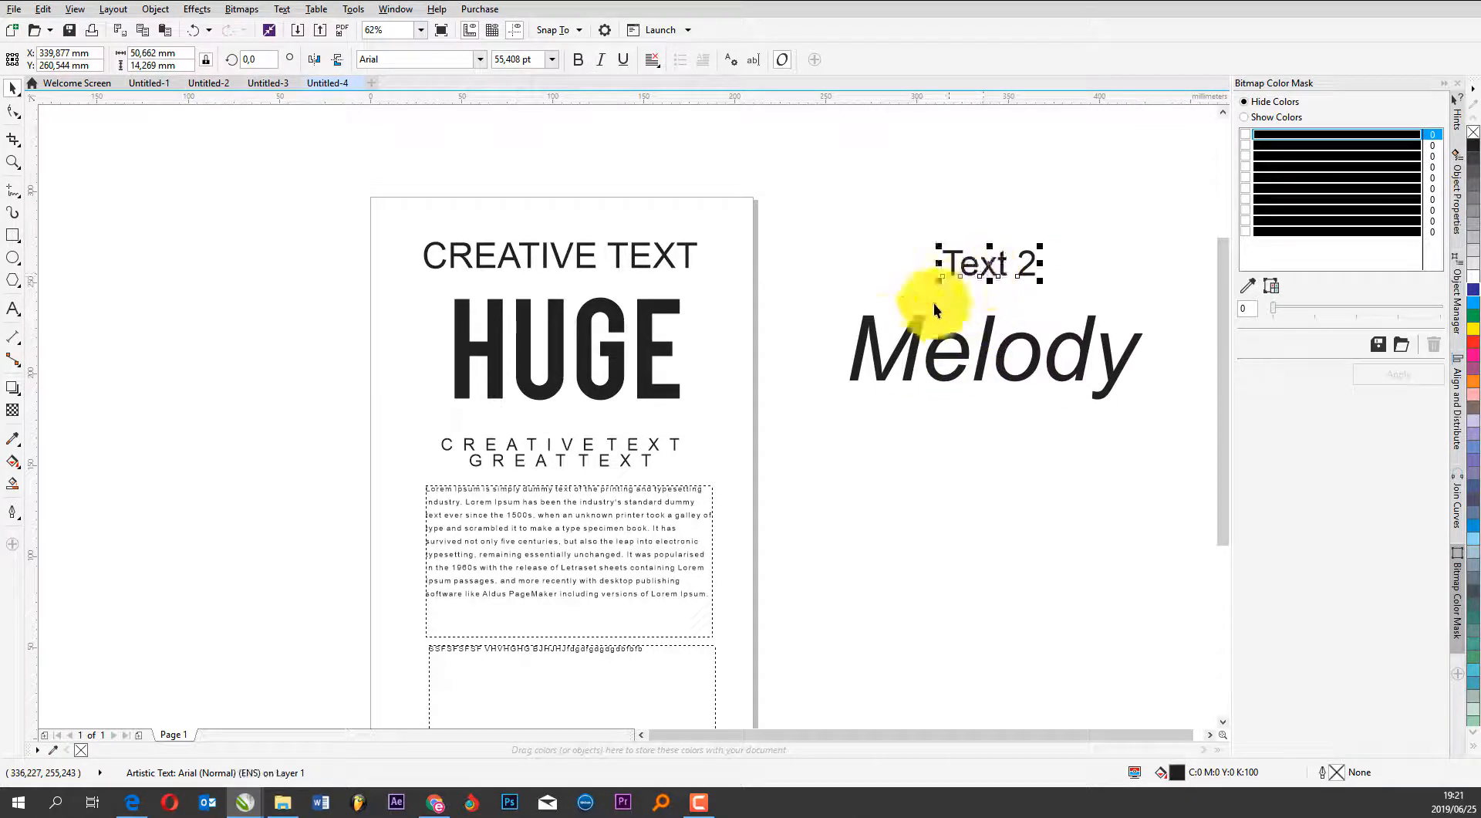
Scale "Text 2" and "Melody" down together to about 104 mm wide and place them lower beside the page
{"action": "scroll", "coordinate": [891, 331], "scroll_direction": "down", "scroll_amount": 1}
{"action": "scroll", "coordinate": [939, 320], "scroll_direction": "down", "scroll_amount": 2}
{"action": "left_click_drag", "start_coordinate": [859, 402], "coordinate": [859, 405]}
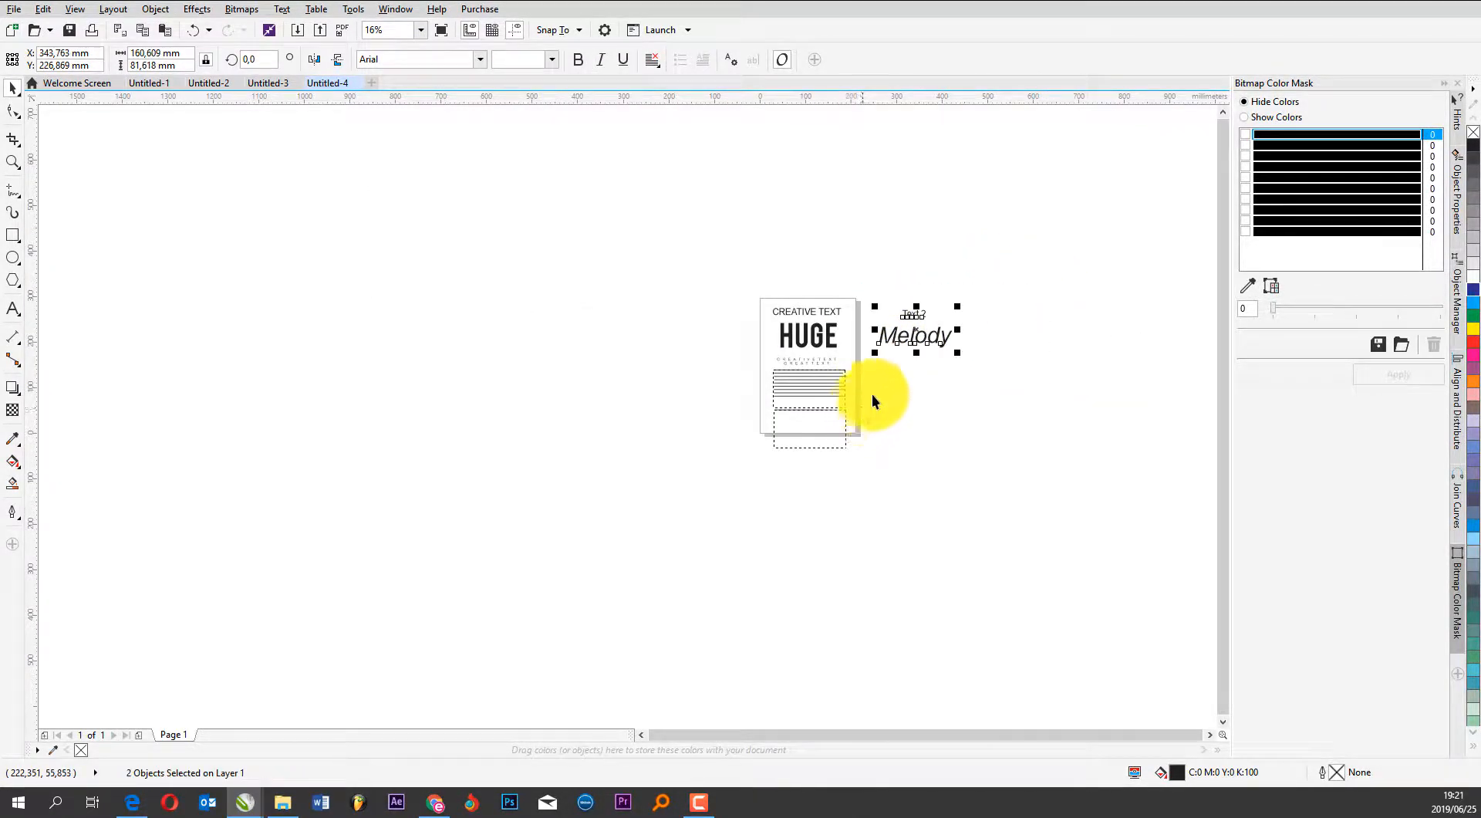
{"action": "scroll", "coordinate": [898, 370], "scroll_direction": "up", "scroll_amount": 1}
{"action": "left_click_drag", "start_coordinate": [1009, 258], "coordinate": [992, 281]}
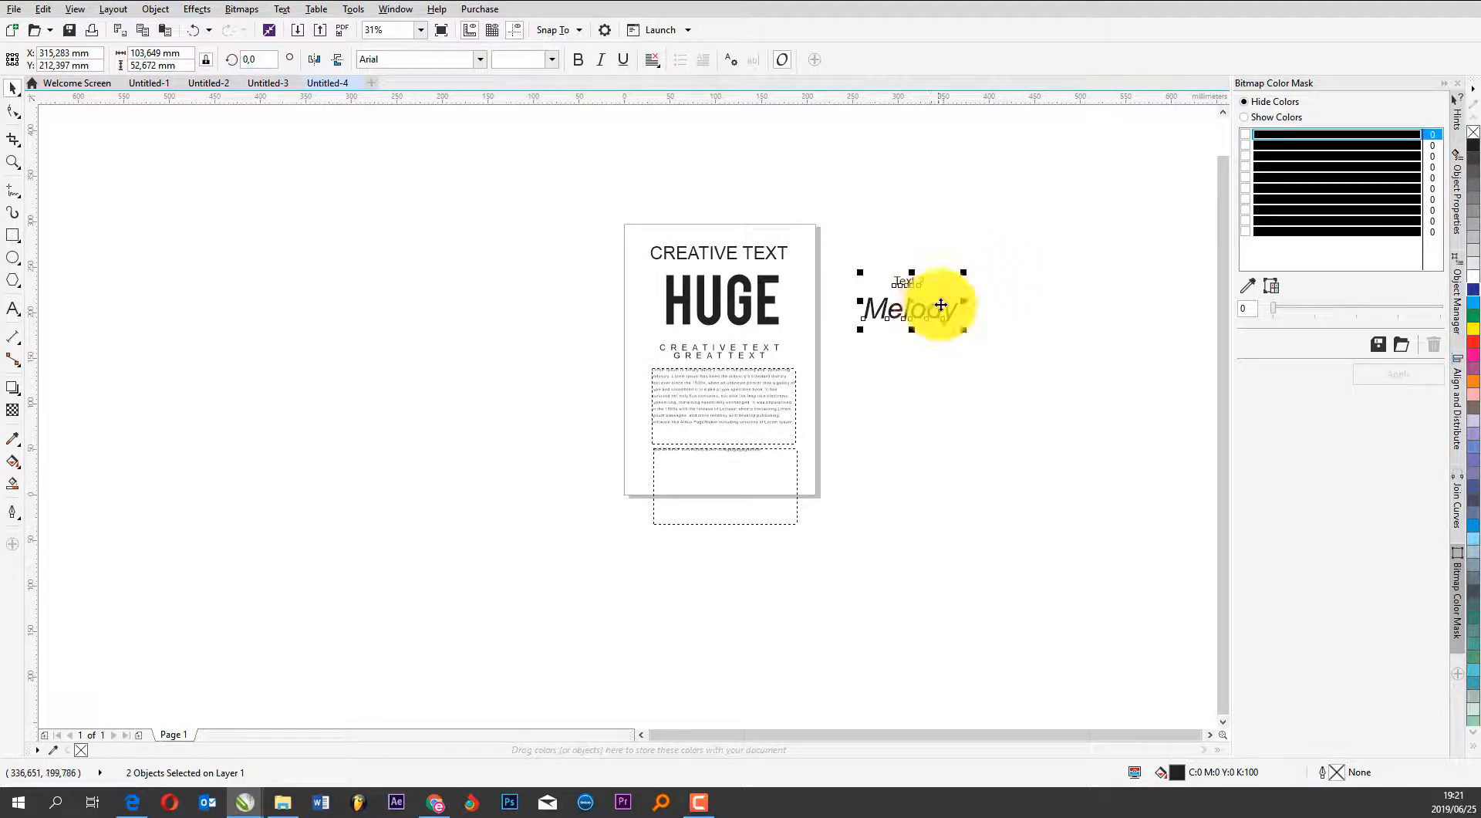
{"action": "left_click_drag", "start_coordinate": [940, 305], "coordinate": [997, 374]}
{"action": "left_click", "coordinate": [1060, 337]}
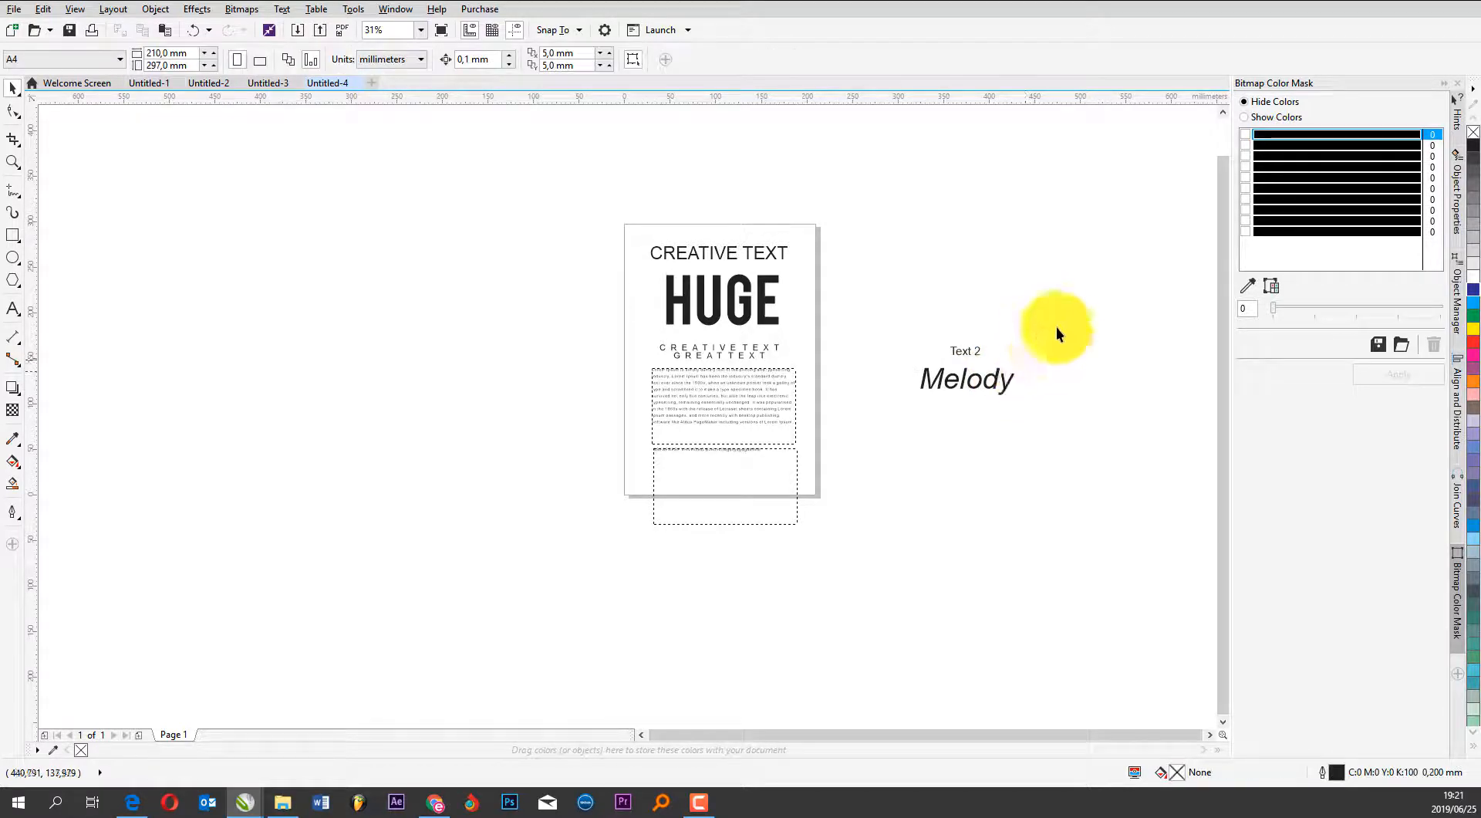
Move "Text 2" and "Melody" into the lower paragraph frame on the page, scaled down to about 46 mm wide
{"action": "left_click_drag", "start_coordinate": [881, 423], "coordinate": [880, 422]}
{"action": "left_click_drag", "start_coordinate": [961, 380], "coordinate": [769, 472]}
{"action": "scroll", "coordinate": [725, 490], "scroll_direction": "up", "scroll_amount": 2}
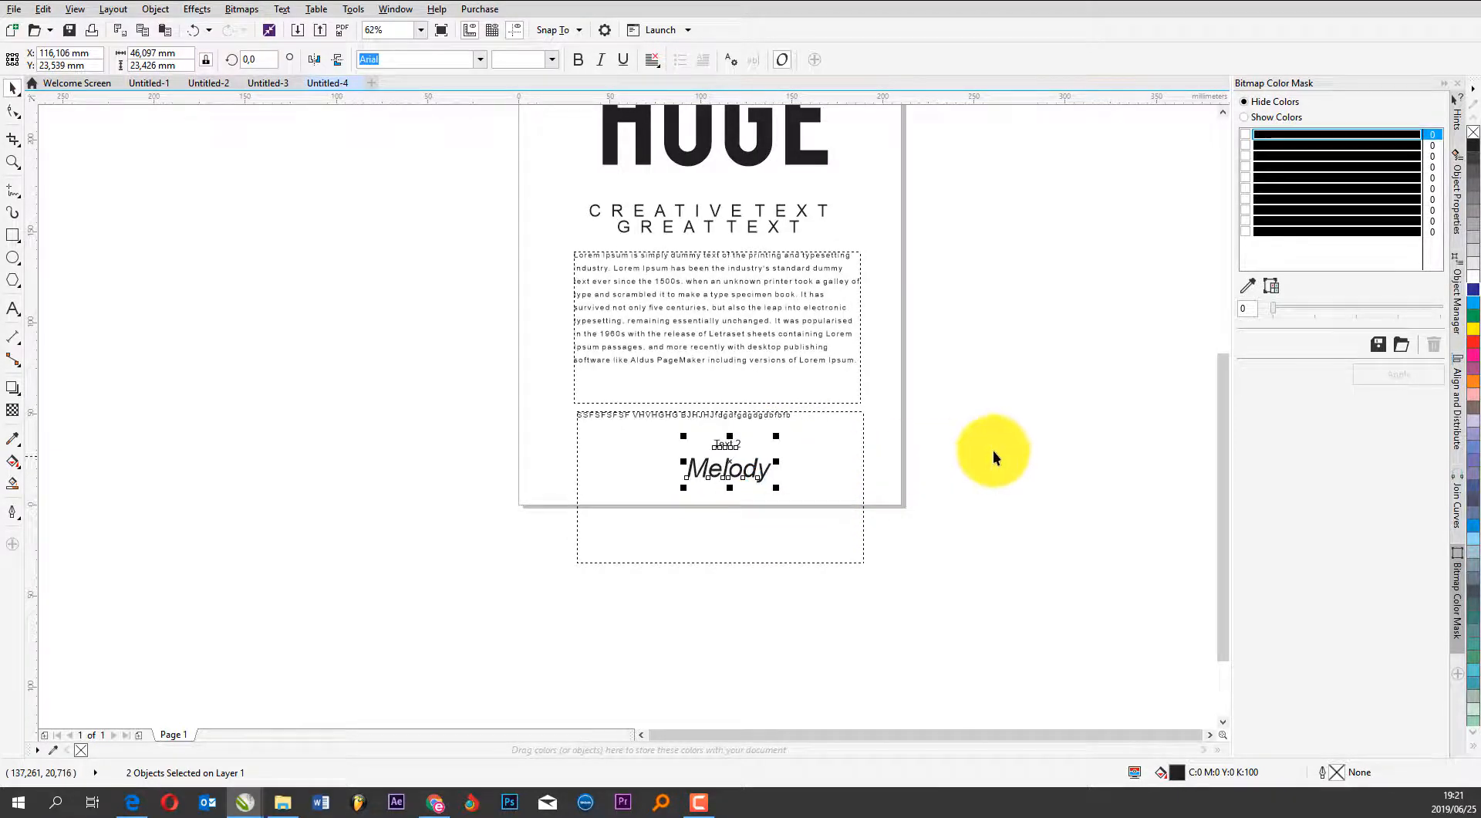
{"action": "left_click", "coordinate": [951, 464]}
{"action": "scroll", "coordinate": [954, 461], "scroll_direction": "down", "scroll_amount": 2}
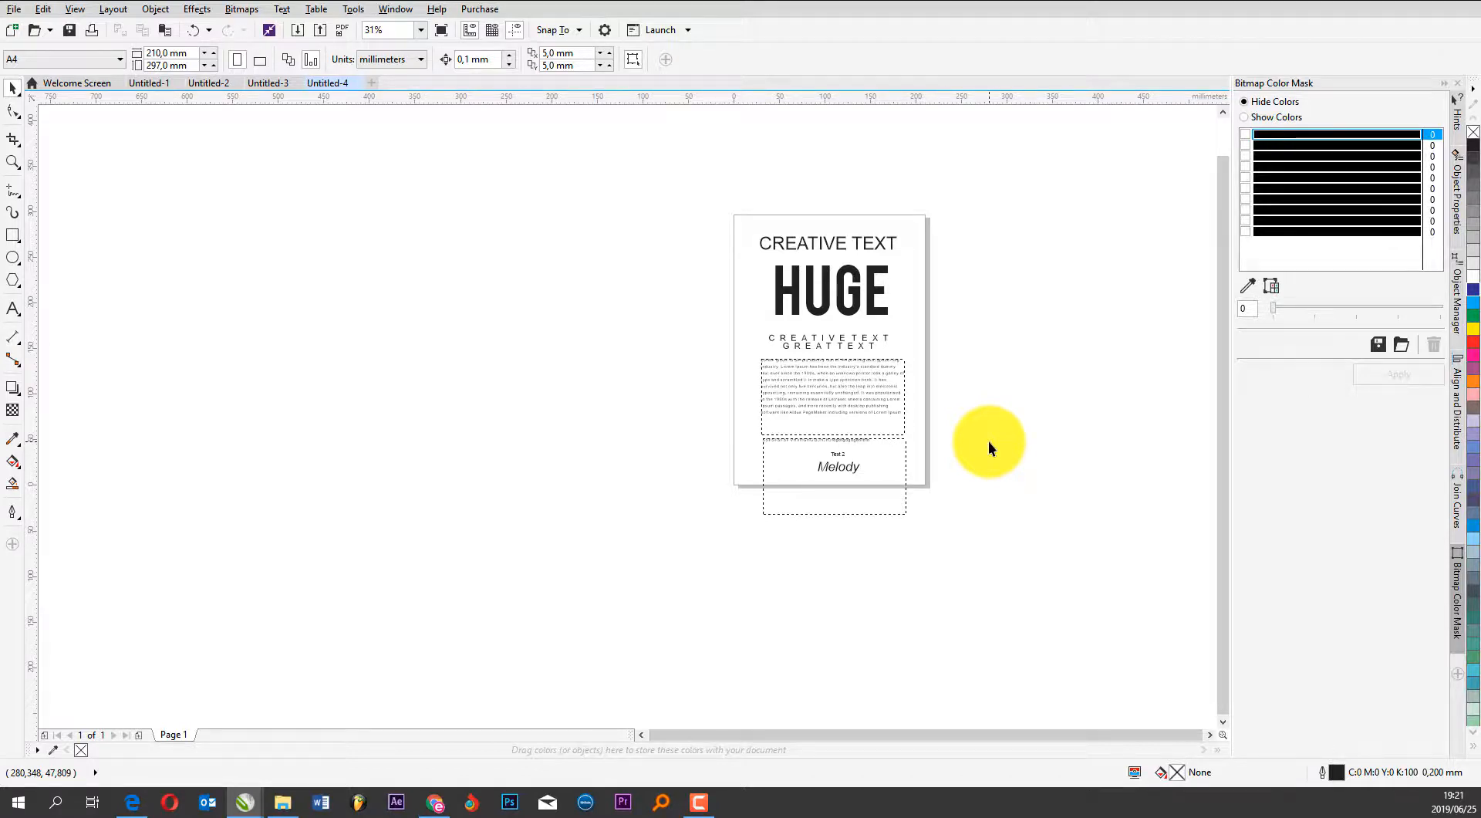
Shorten the lower paragraph text frame from its bottom edge so that it ends inside the page, level with "Melody"
{"action": "left_click", "coordinate": [858, 515]}
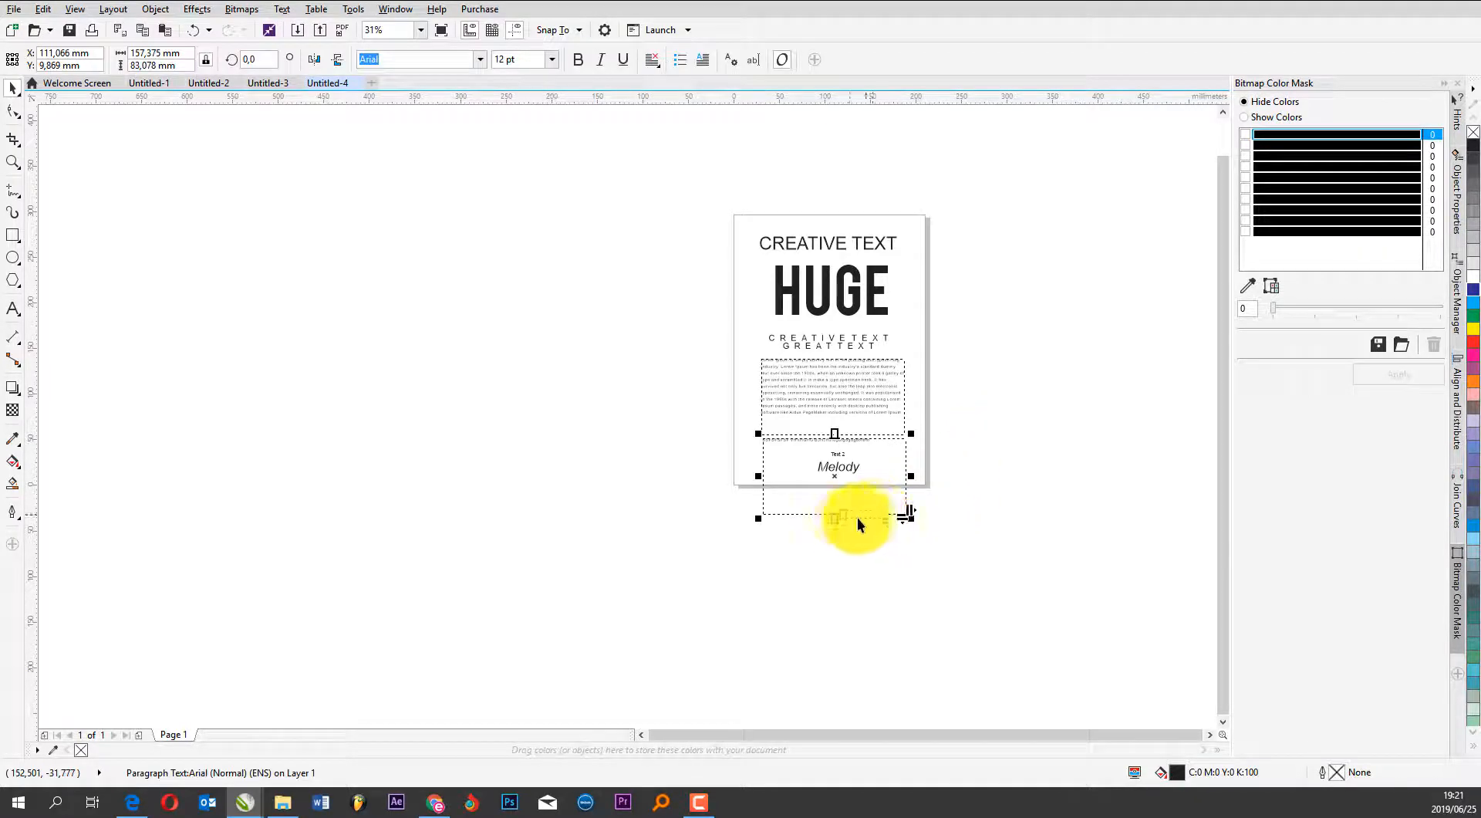
{"action": "left_click_drag", "start_coordinate": [838, 515], "coordinate": [841, 483]}
{"action": "left_click", "coordinate": [920, 427]}
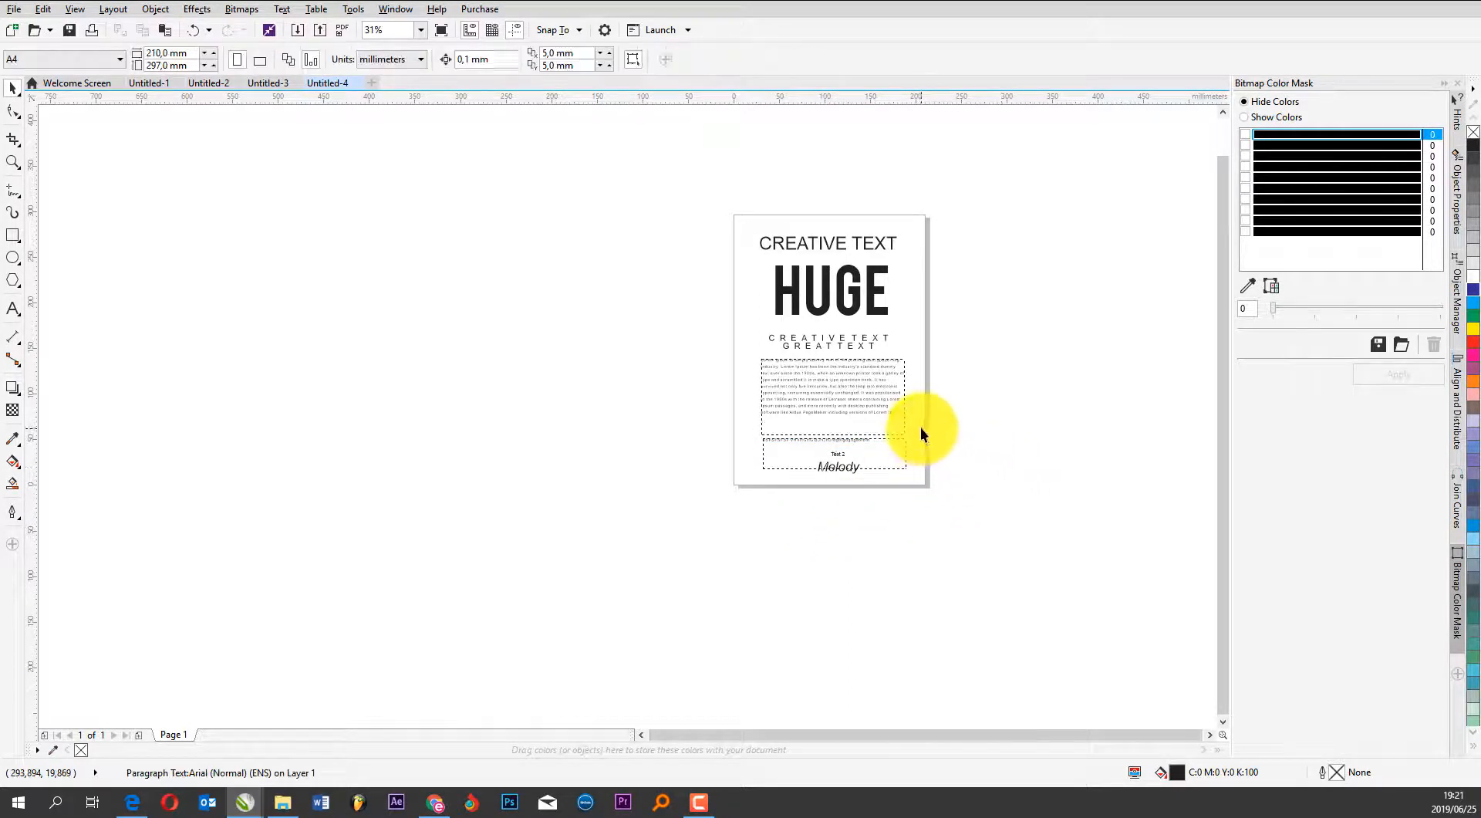
{"action": "scroll", "coordinate": [919, 427], "scroll_direction": "up", "scroll_amount": 2}
{"action": "scroll", "coordinate": [930, 463], "scroll_direction": "down", "scroll_amount": 2}
Select all the text objects on the page at once, deselect them, and reselect them with a marquee
{"action": "key", "text": "ctrl+a"}
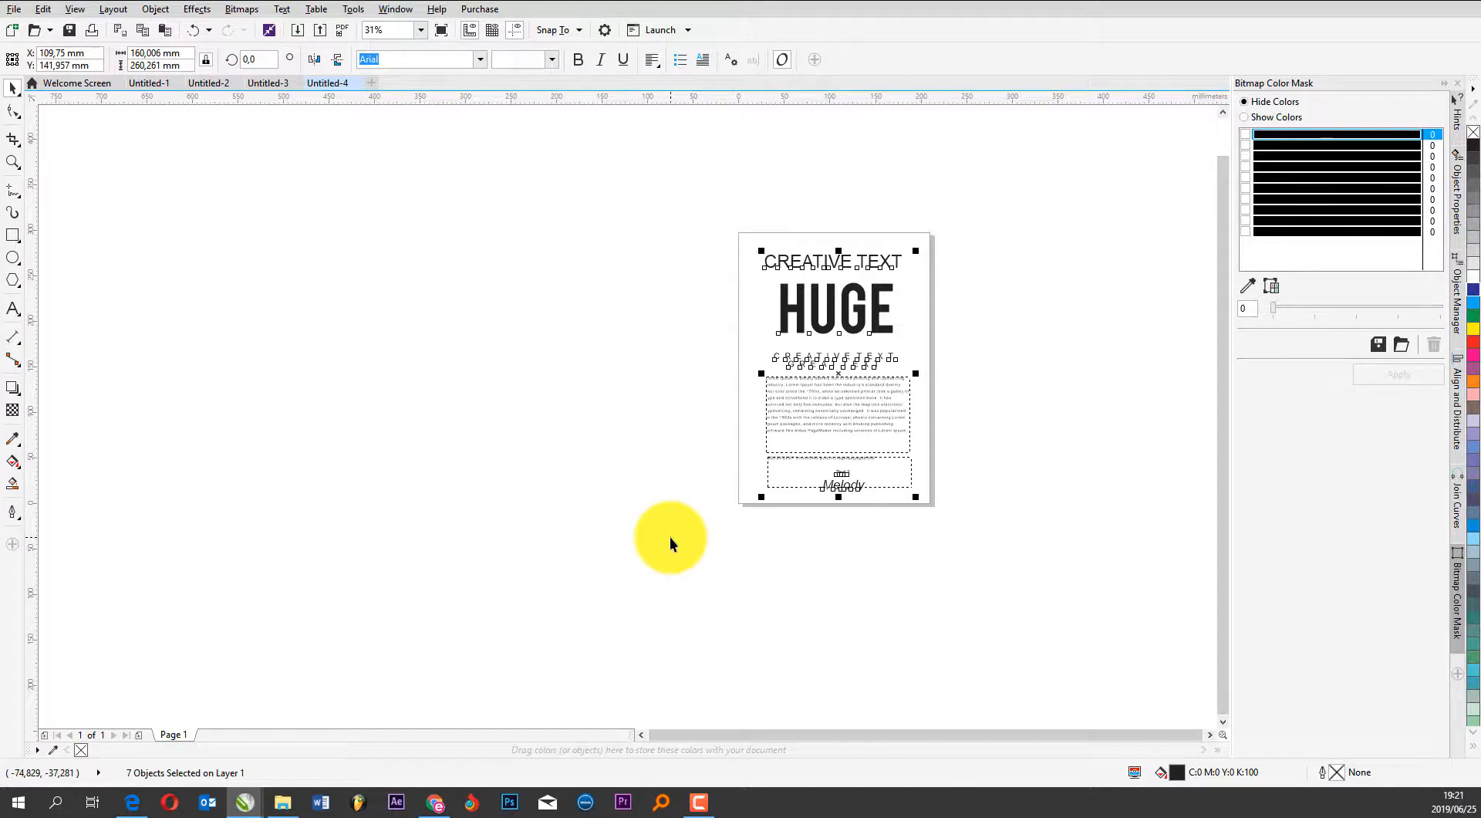
{"action": "left_click", "coordinate": [1103, 260]}
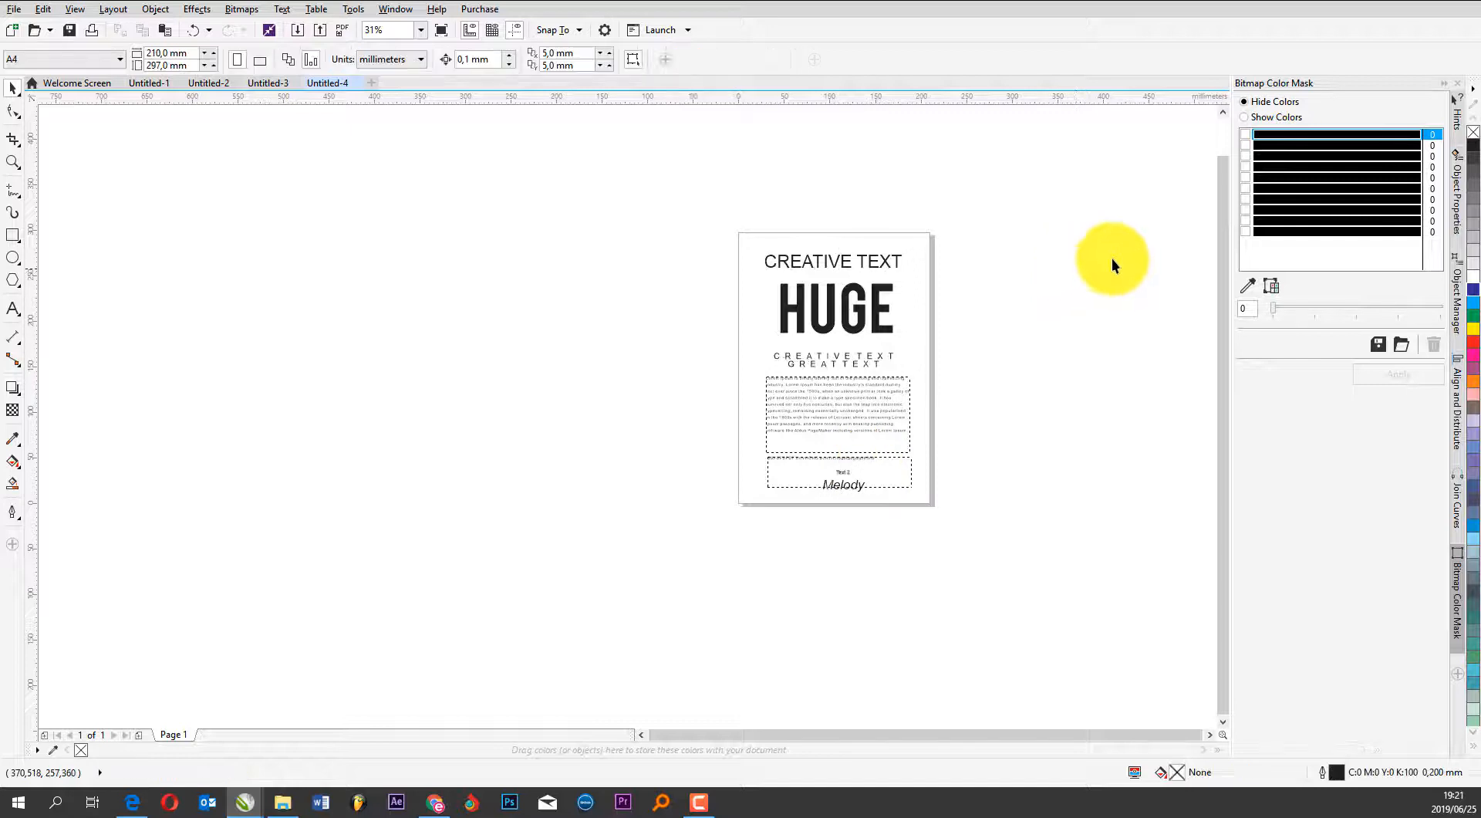
{"action": "left_click_drag", "start_coordinate": [1007, 245], "coordinate": [757, 438]}
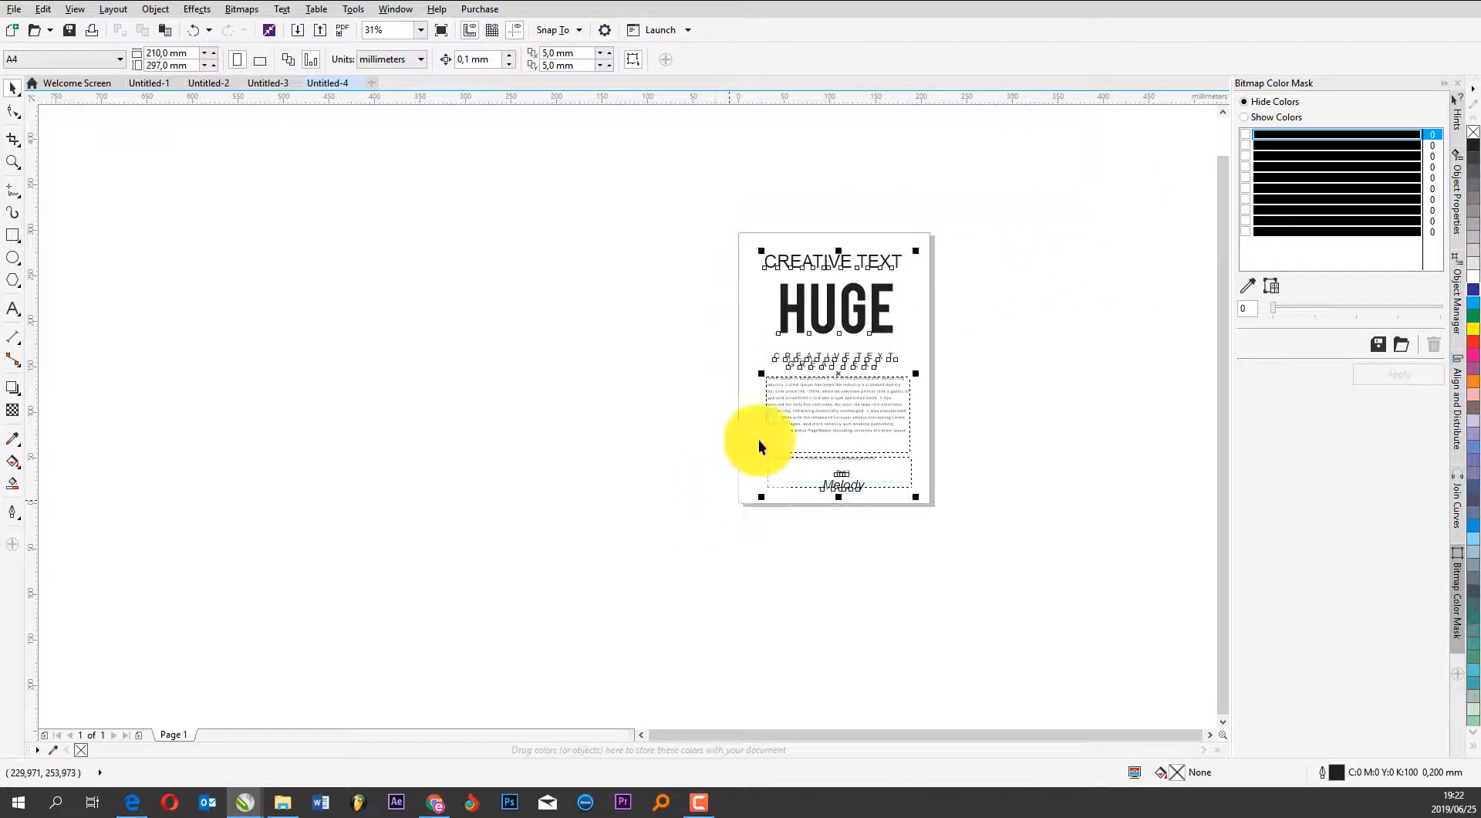
Shift the heading, "HUGE" and the upper paragraph frame right, and the spaced subheading and "Melody" left, out of alignment
{"action": "left_click", "coordinate": [889, 316]}
{"action": "left_click_drag", "start_coordinate": [880, 312], "coordinate": [818, 362]}
{"action": "left_click_drag", "start_coordinate": [867, 256], "coordinate": [895, 258]}
{"action": "mouse_move", "coordinate": [863, 407]}
{"action": "left_mouse_down"}
{"action": "mouse_move", "coordinate": [893, 400]}
{"action": "mouse_move", "coordinate": [877, 402]}
{"action": "left_mouse_up"}
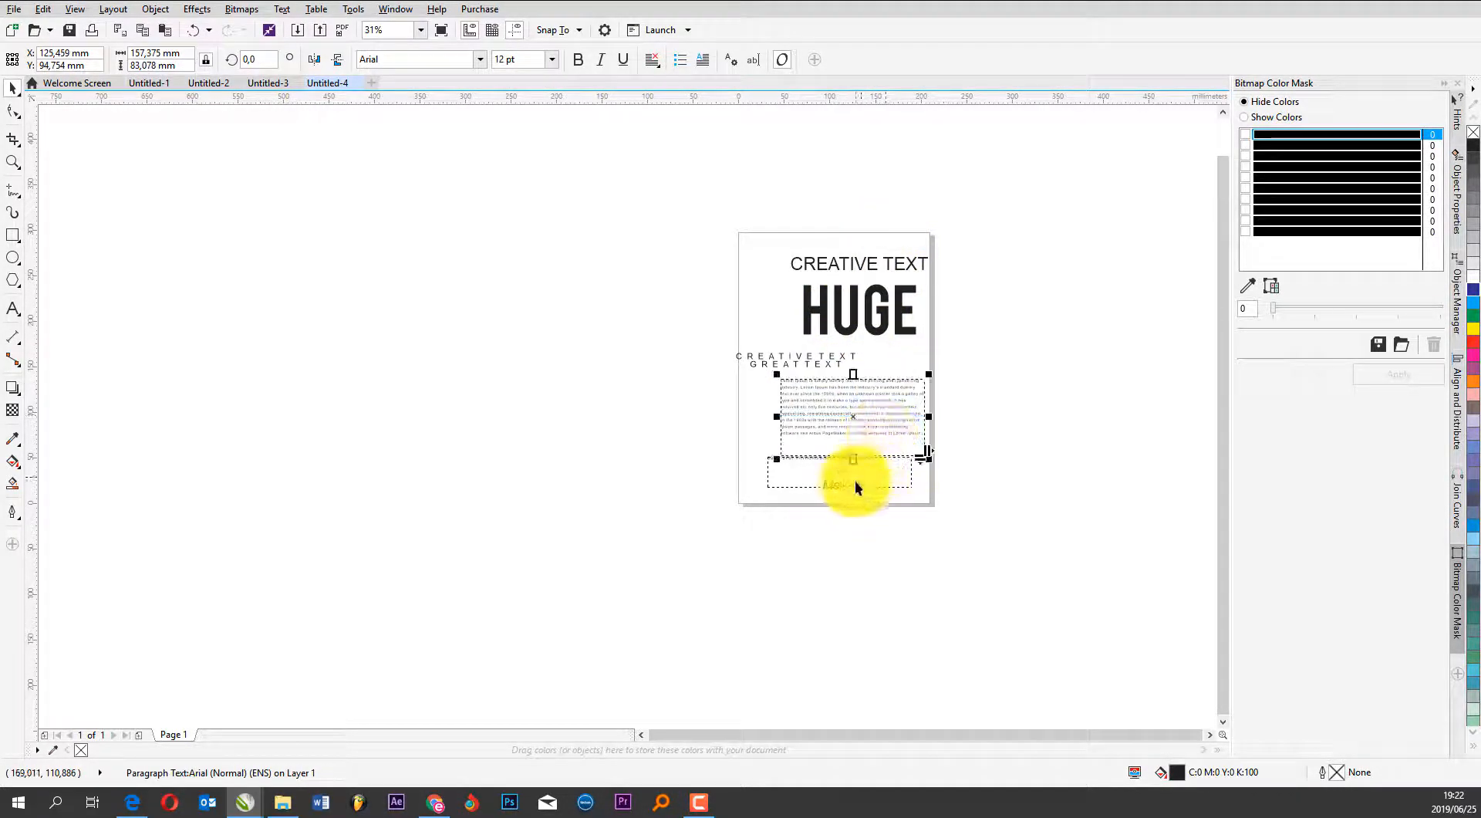
{"action": "left_click", "coordinate": [843, 483]}
{"action": "left_click", "coordinate": [1067, 176]}
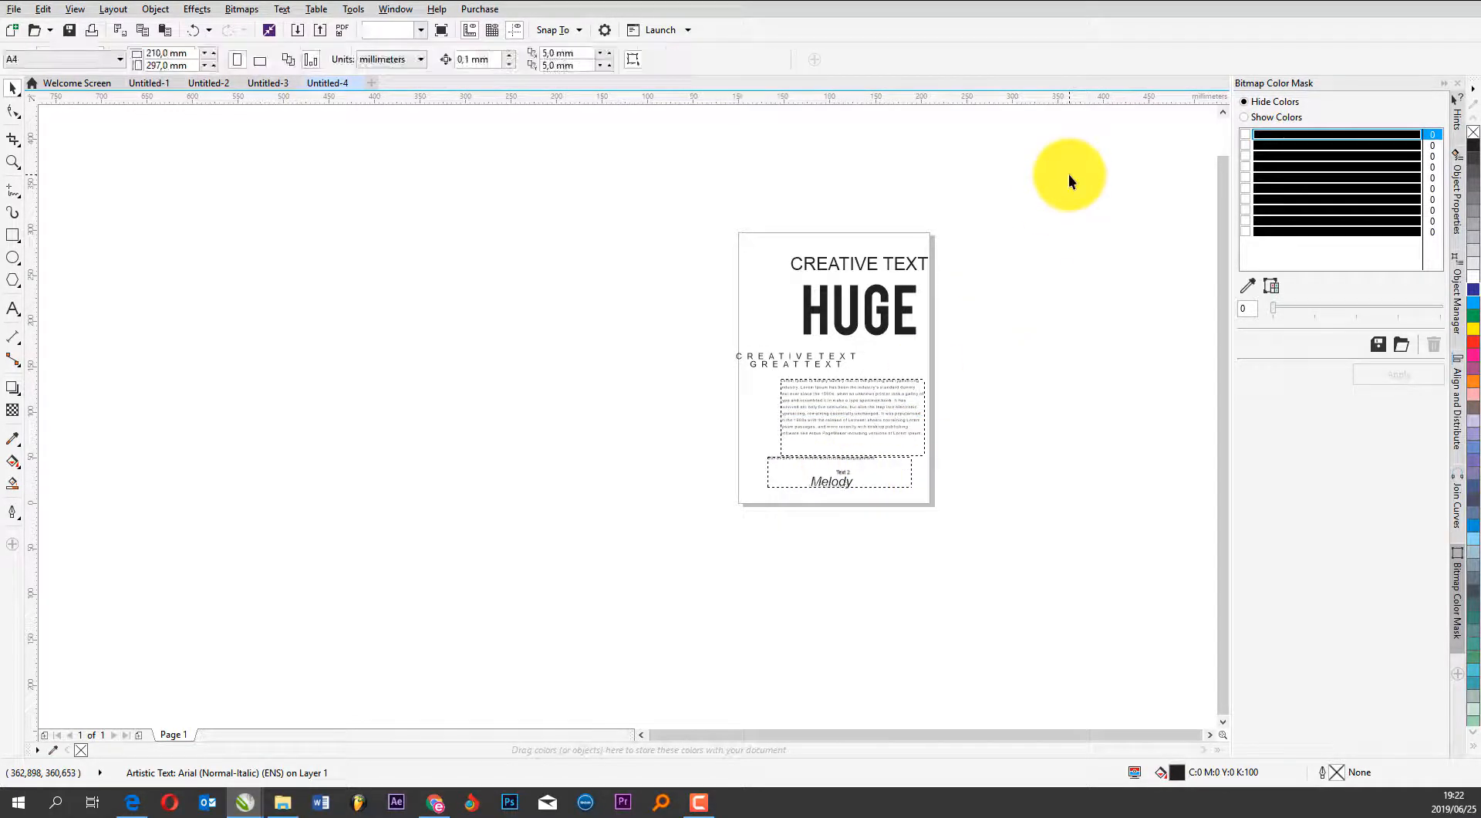
Select all the text objects and centre them horizontally on the page
{"action": "left_click_drag", "start_coordinate": [1068, 174], "coordinate": [683, 553]}
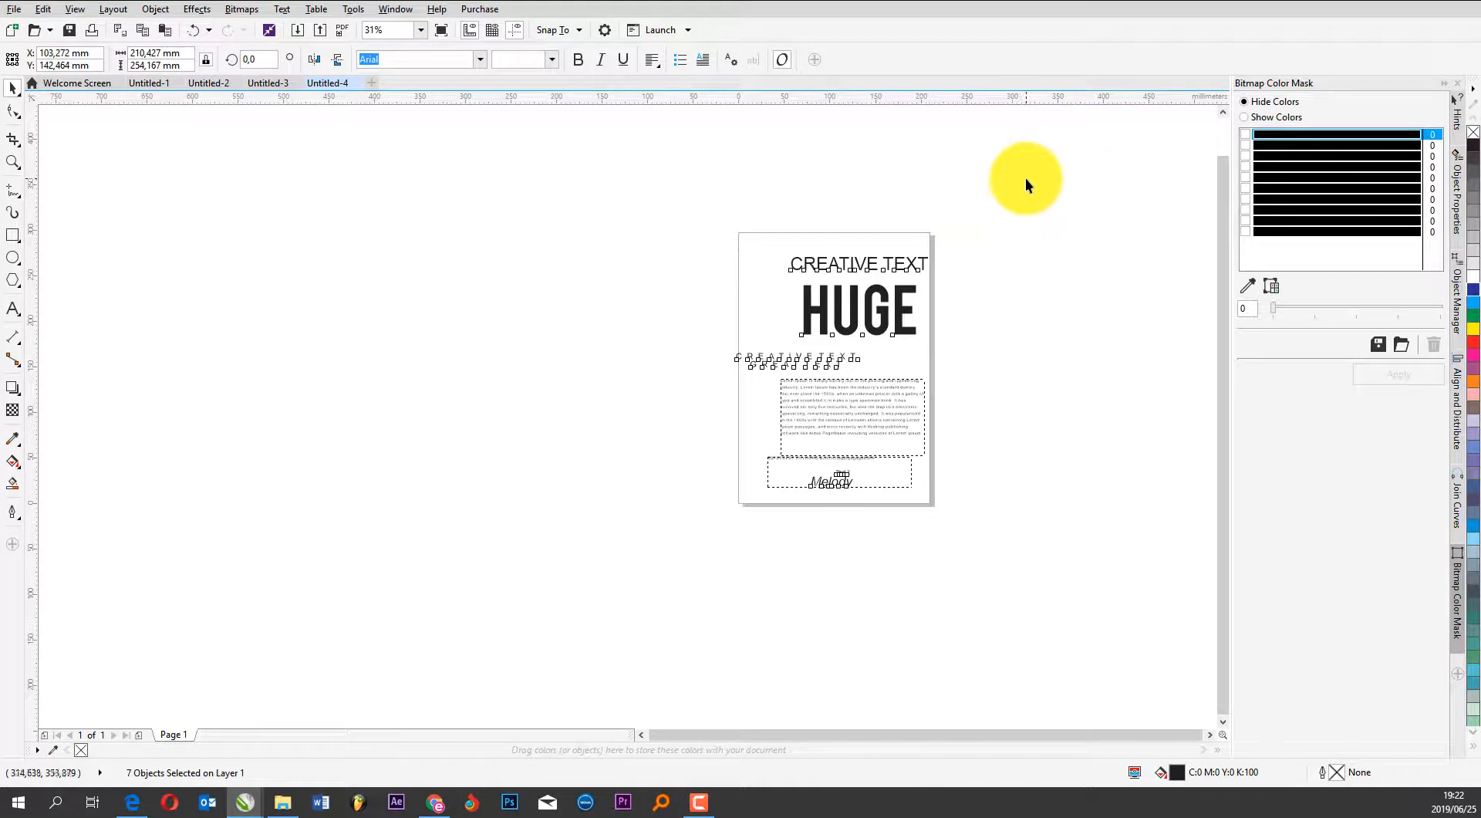
{"action": "left_click_drag", "start_coordinate": [1025, 178], "coordinate": [853, 276]}
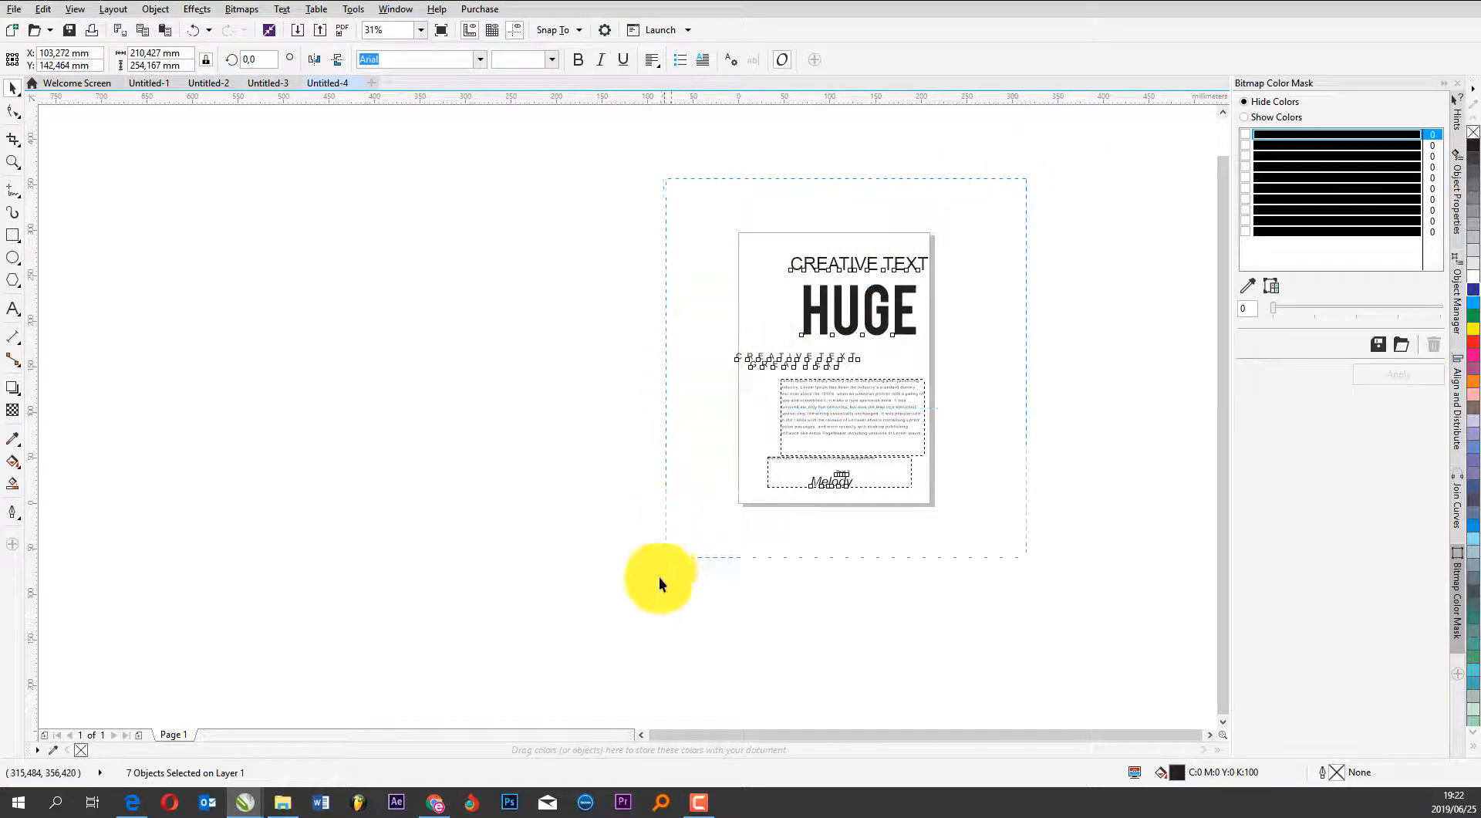
{"action": "left_click_drag", "start_coordinate": [660, 578], "coordinate": [660, 580]}
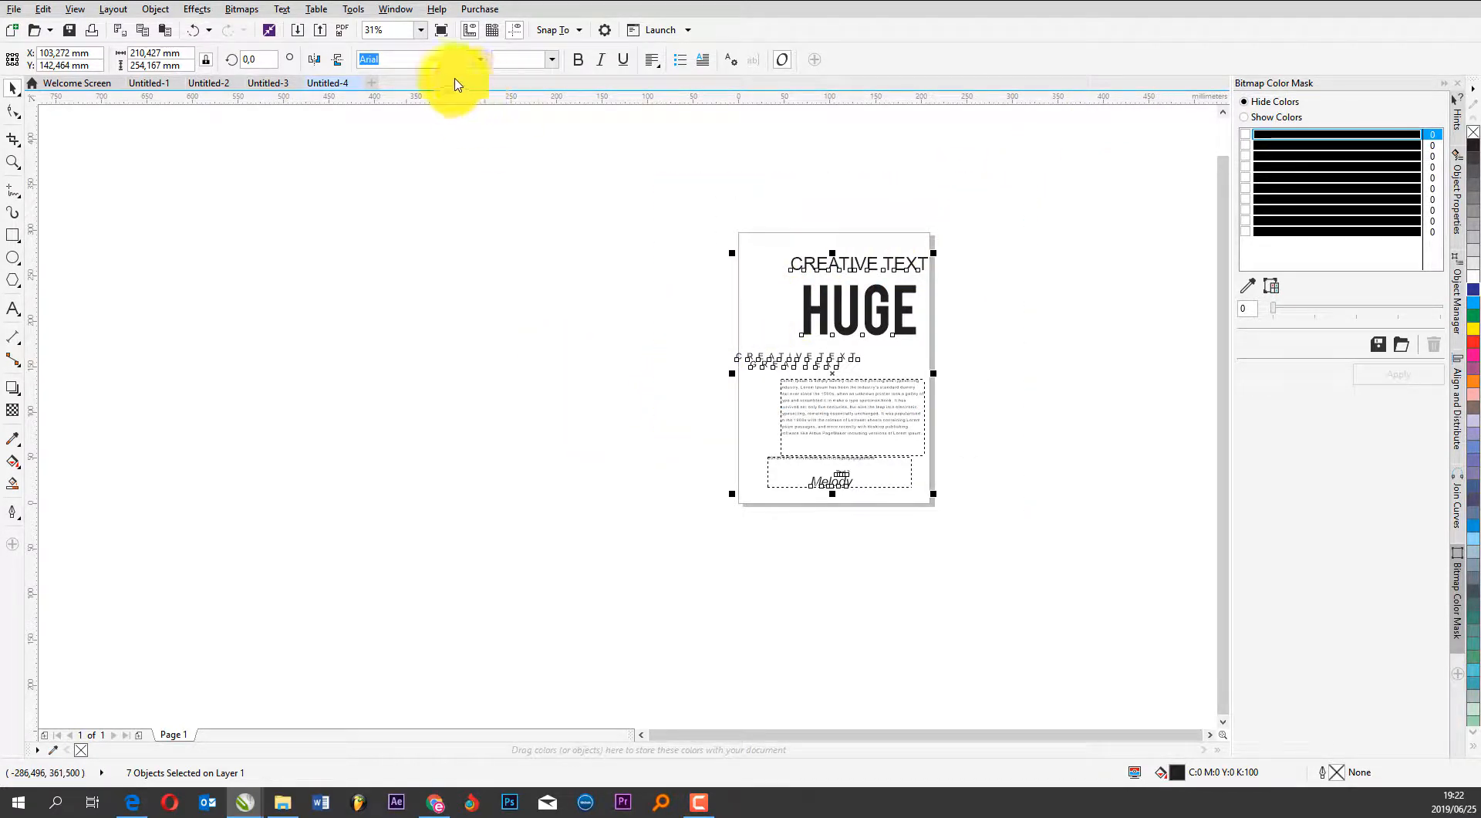
{"action": "left_click", "coordinate": [158, 11]}
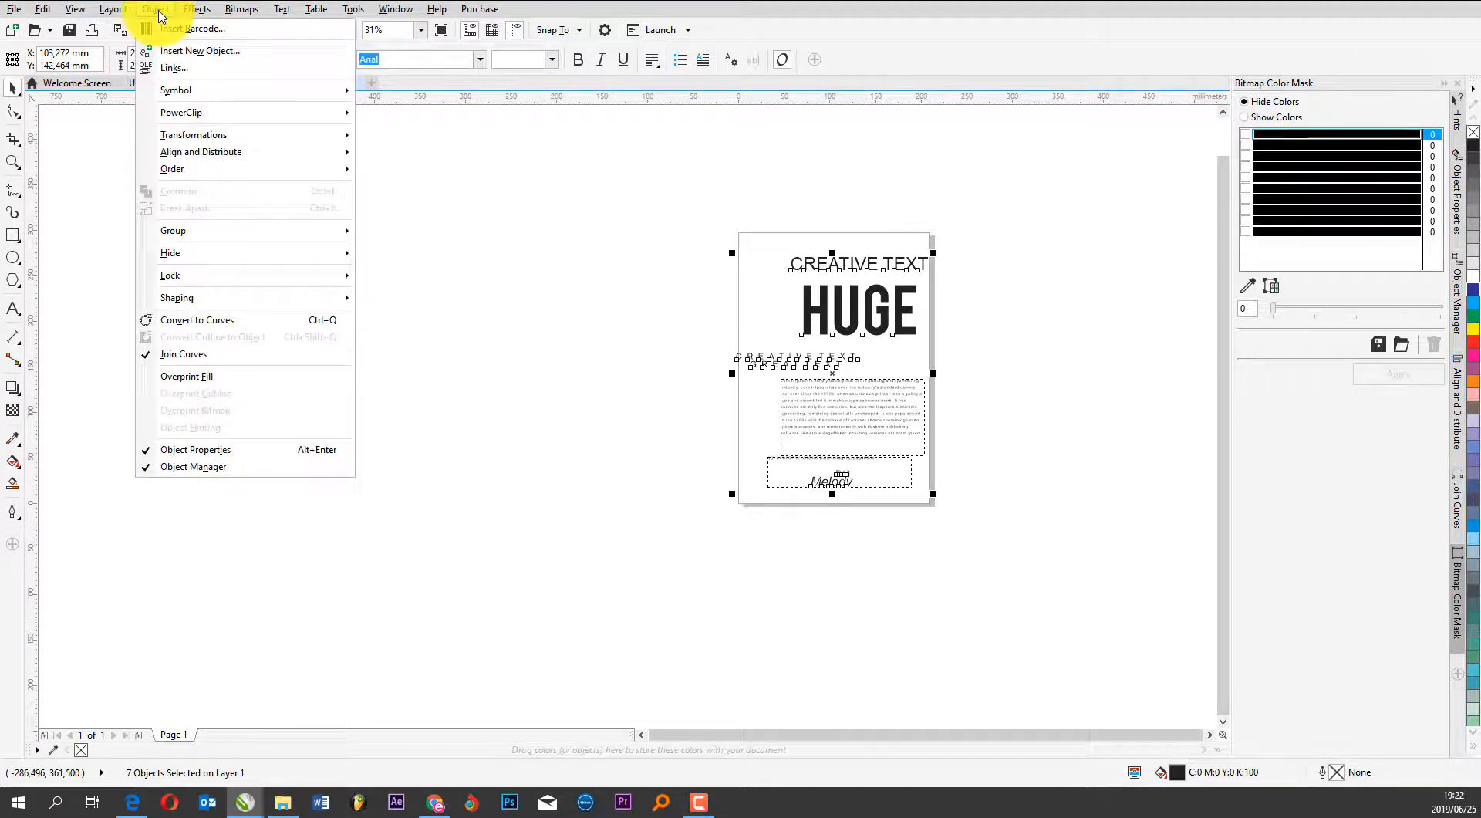
{"action": "mouse_move", "coordinate": [231, 152]}
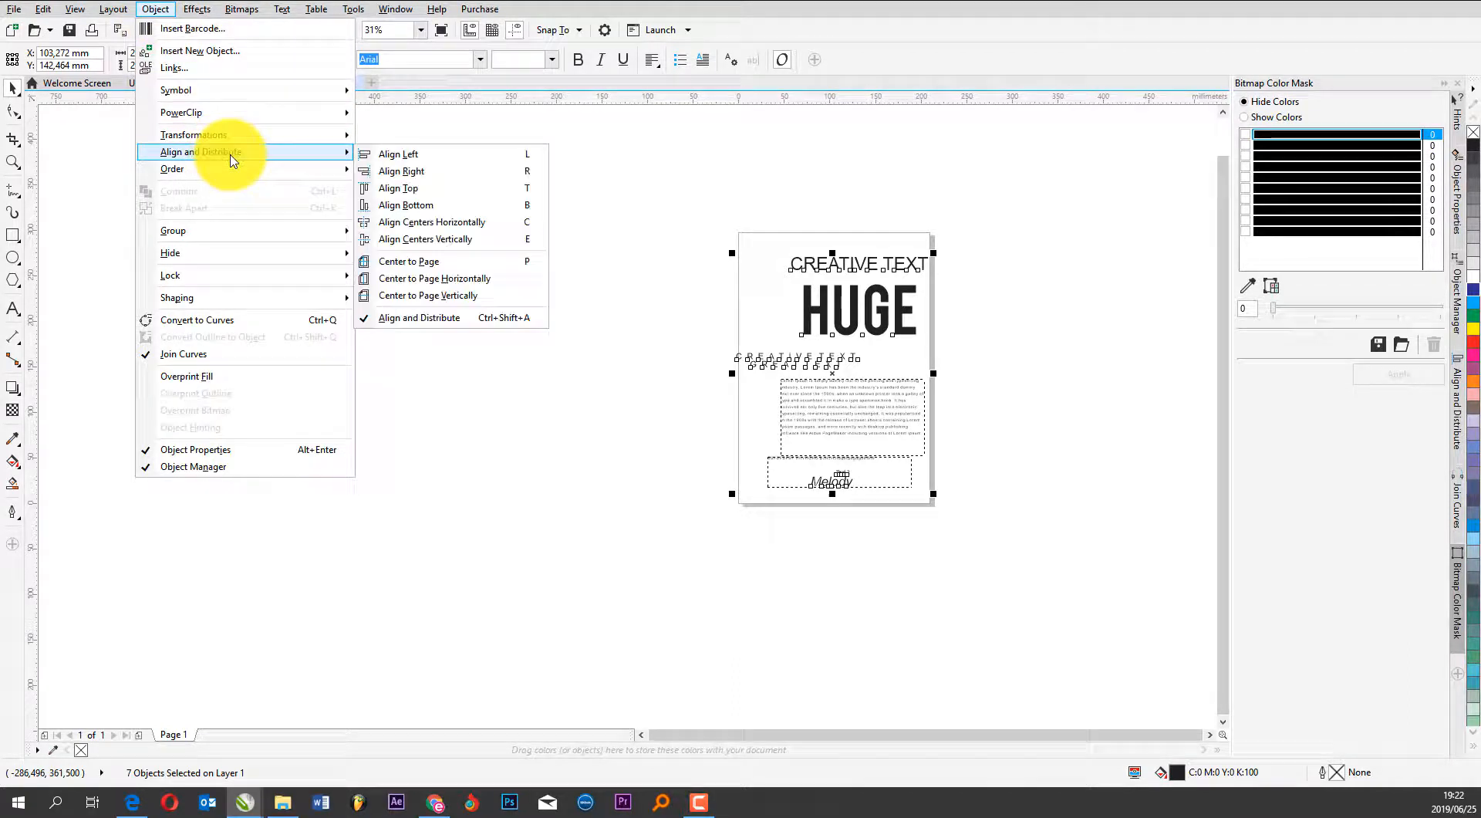
{"action": "left_click", "coordinate": [449, 286]}
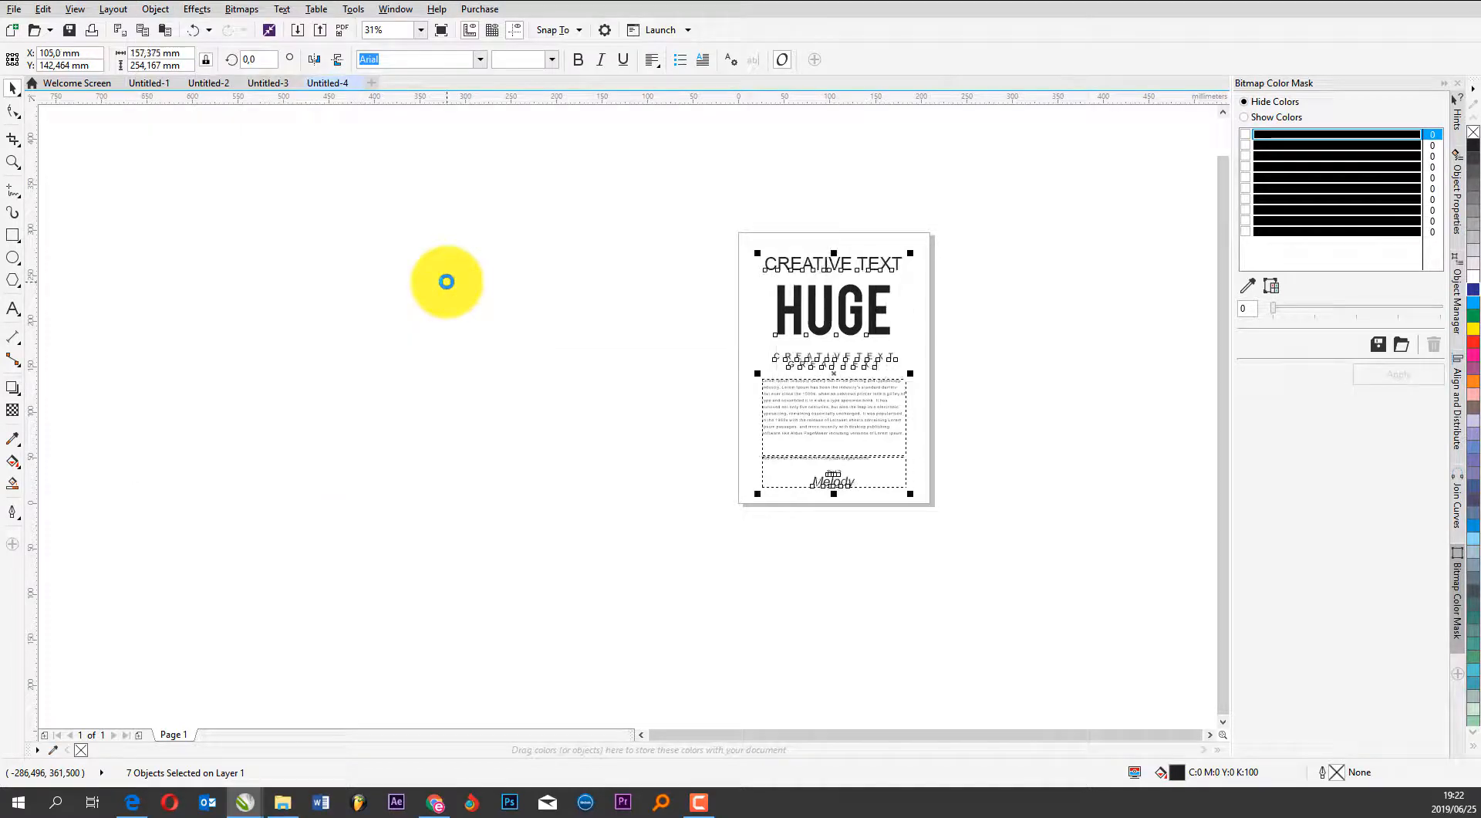
{"action": "left_click", "coordinate": [1023, 384]}
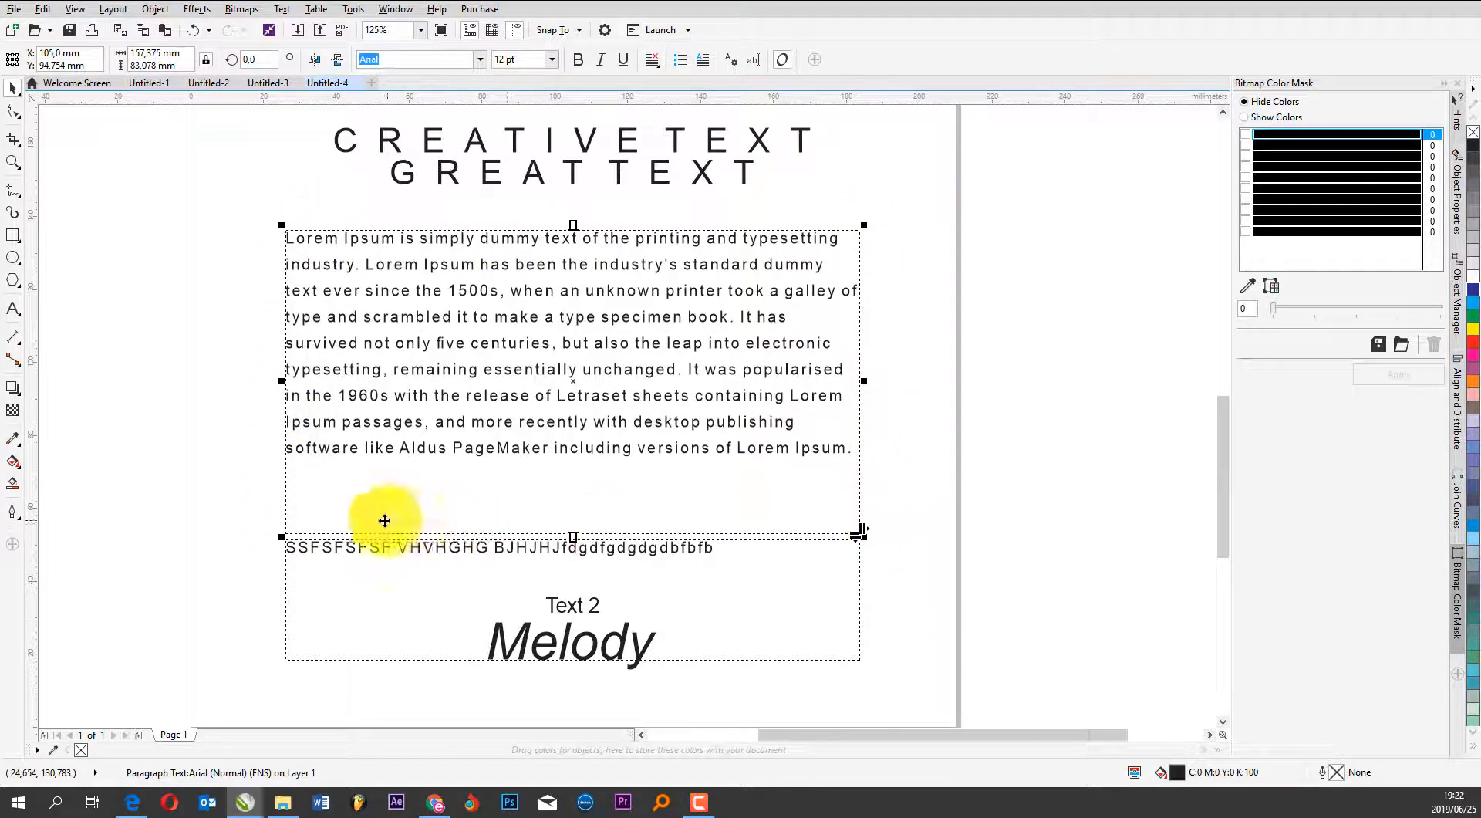
{"action": "left_click", "coordinate": [988, 383]}
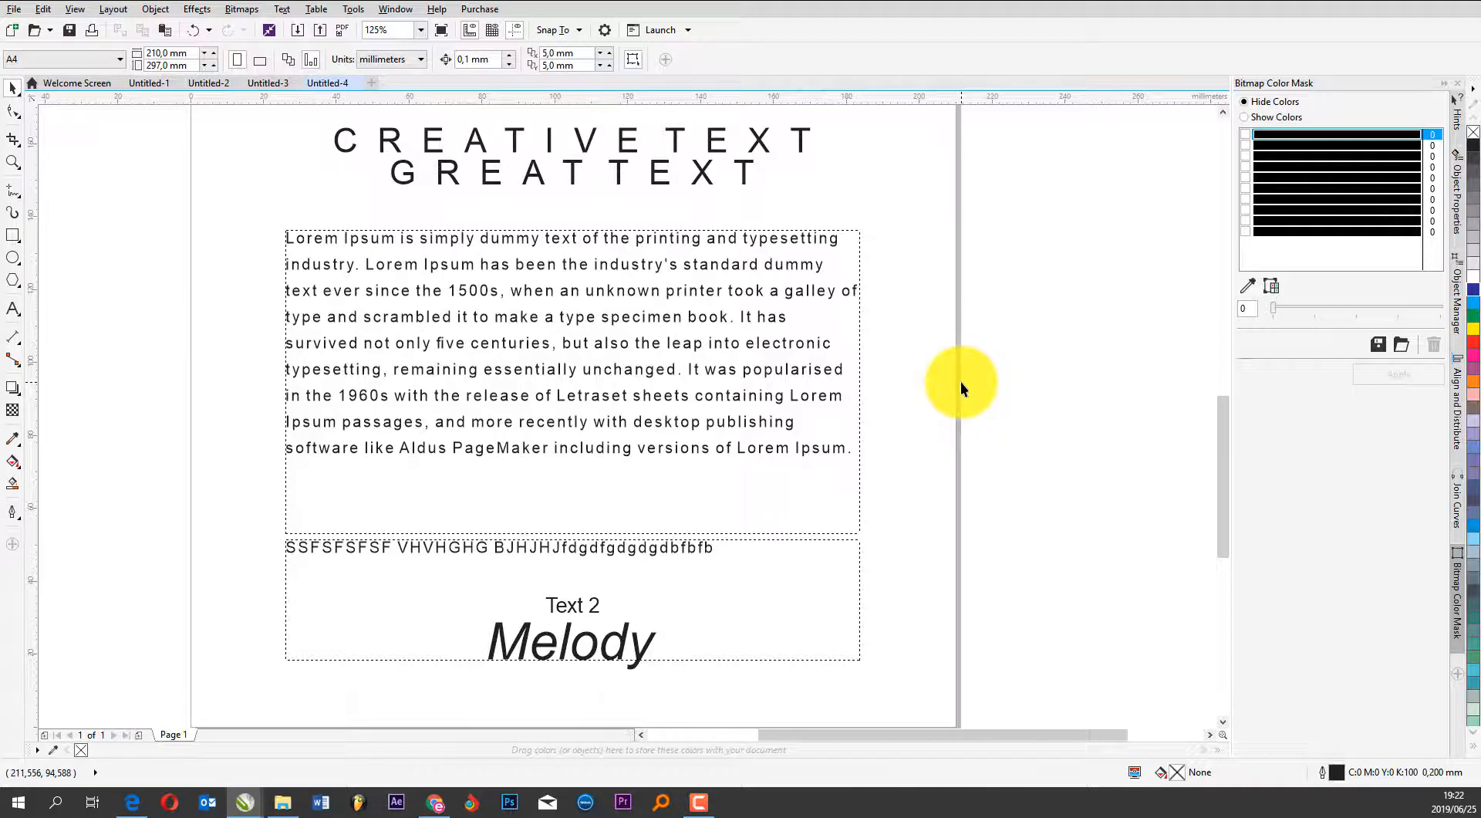
{"action": "scroll", "coordinate": [960, 381], "scroll_direction": "down", "scroll_amount": 3}
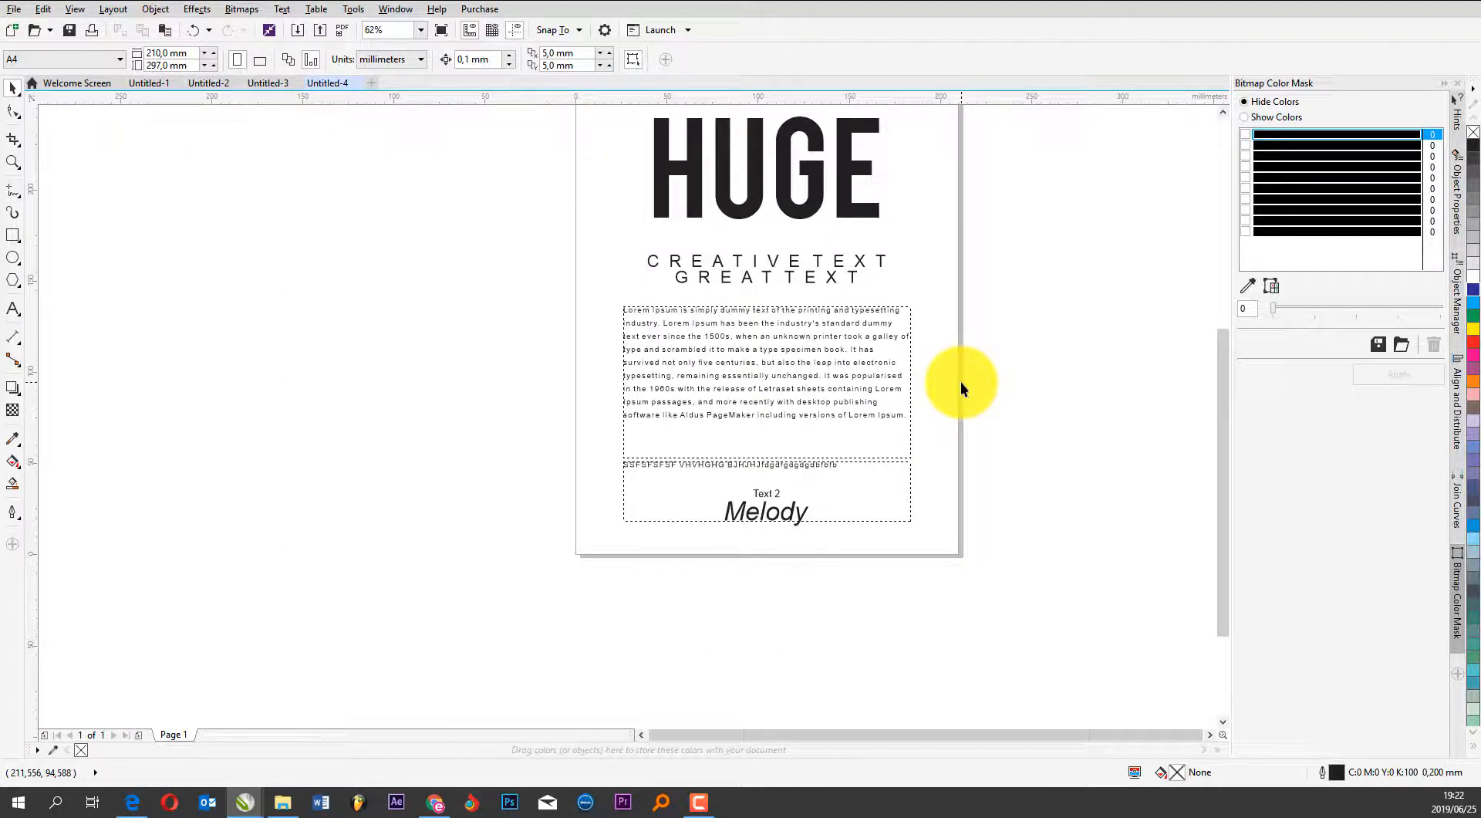
{"action": "scroll", "coordinate": [554, 399], "scroll_direction": "down", "scroll_amount": 1}
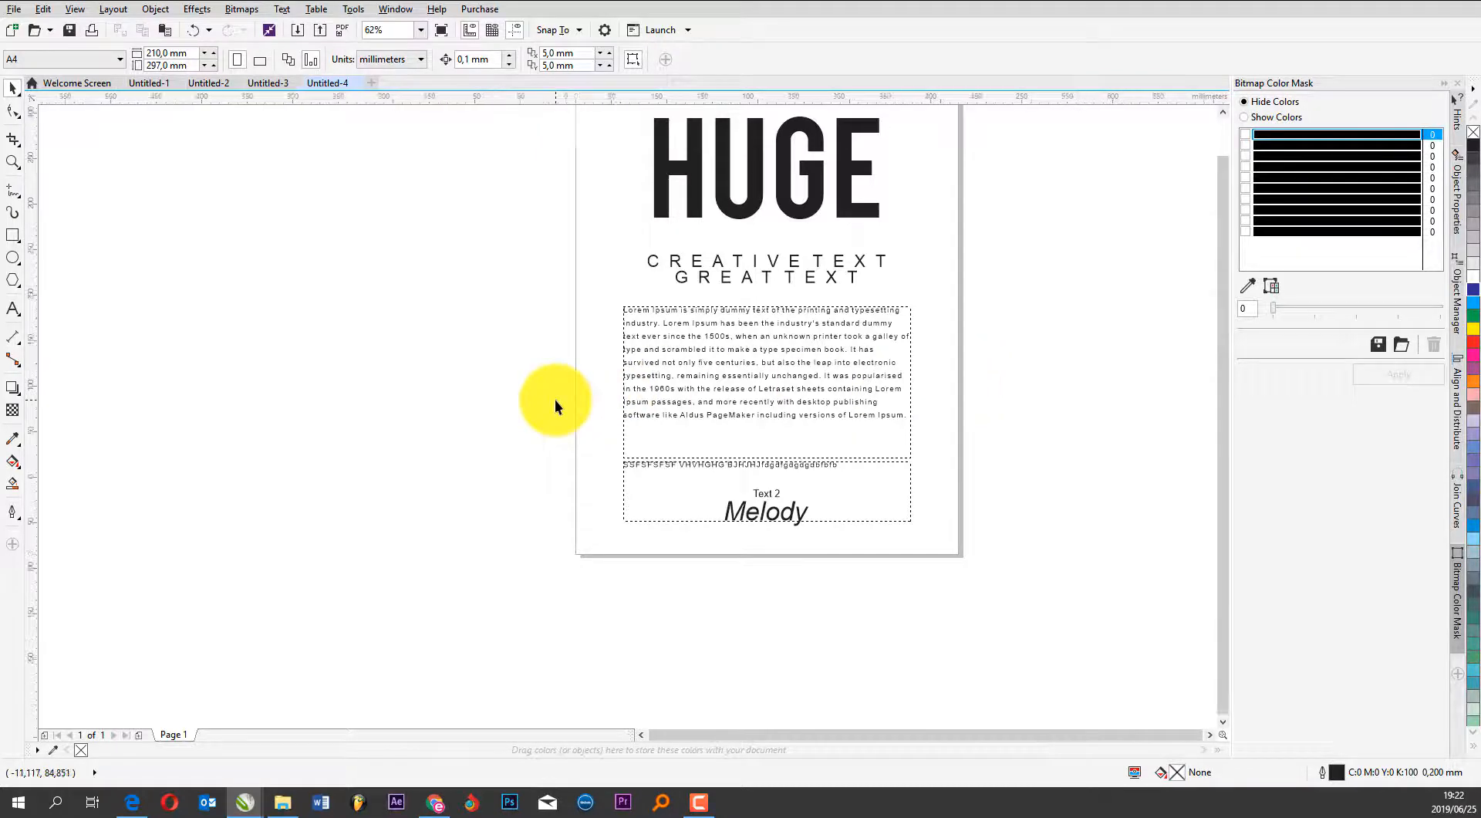
{"action": "scroll", "coordinate": [673, 391], "scroll_direction": "up", "scroll_amount": 1}
{"action": "left_click_drag", "start_coordinate": [609, 320], "coordinate": [549, 410]}
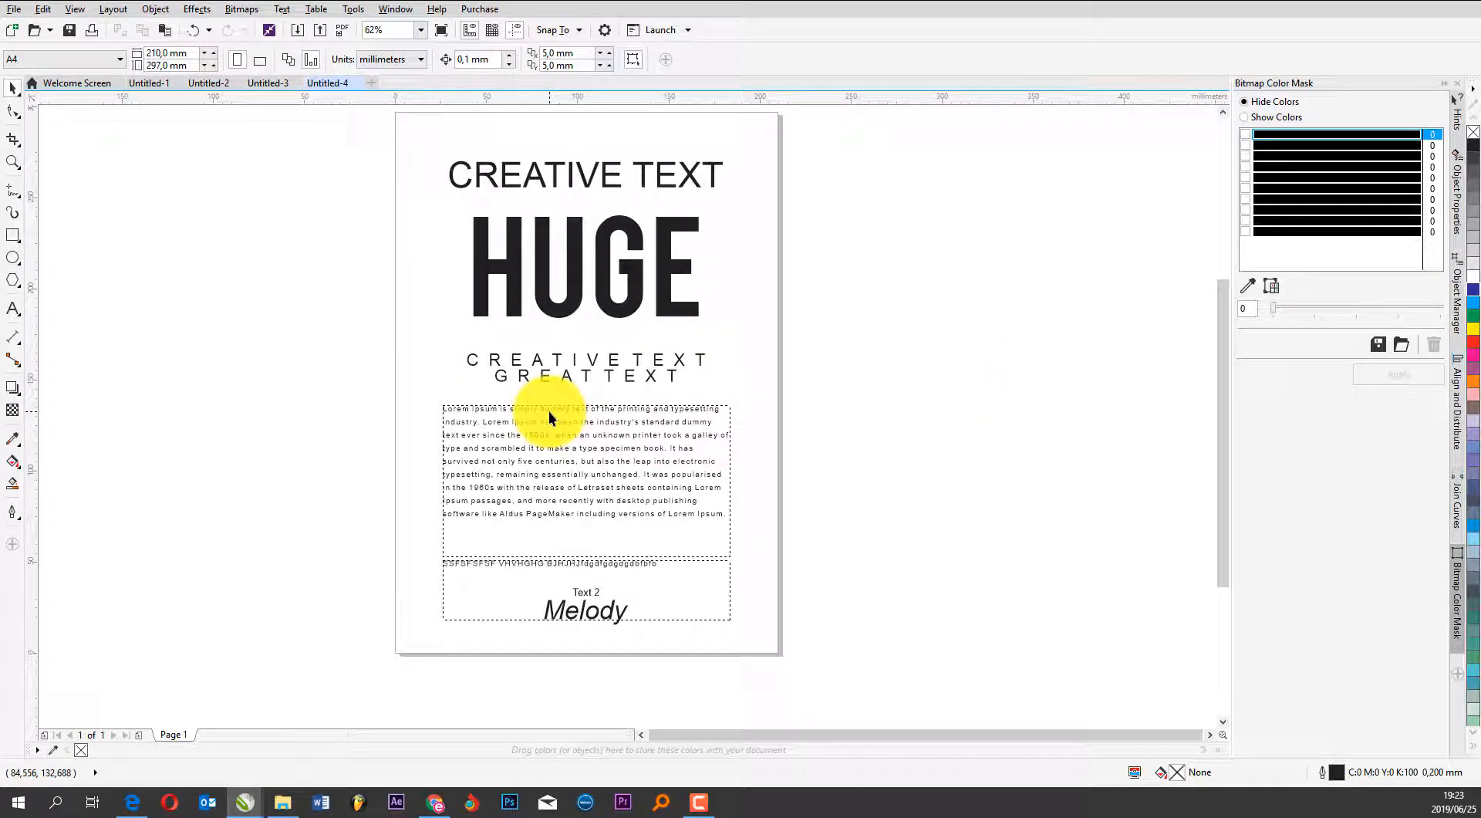